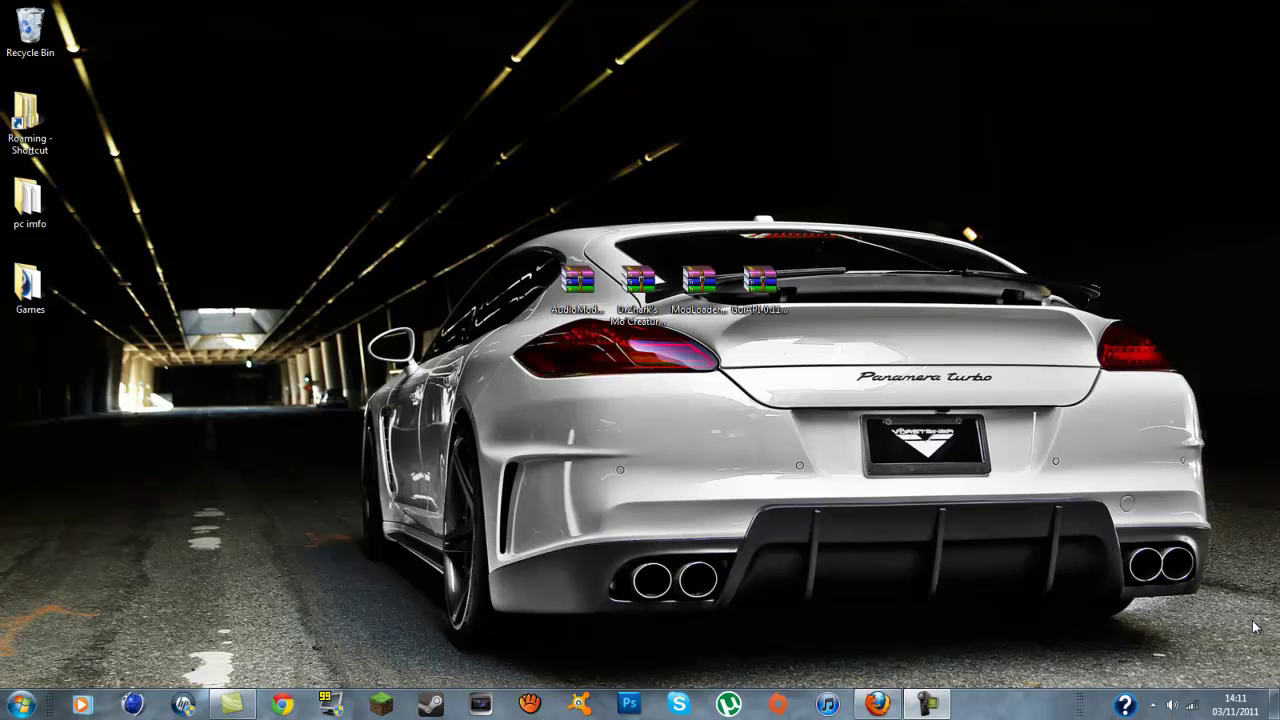
Step: Switch to Firefox and look over the Mo'Creatures mod forum topic, from the preview videos to the list of added creatures
{"action": "left_click", "coordinate": [861, 707]}
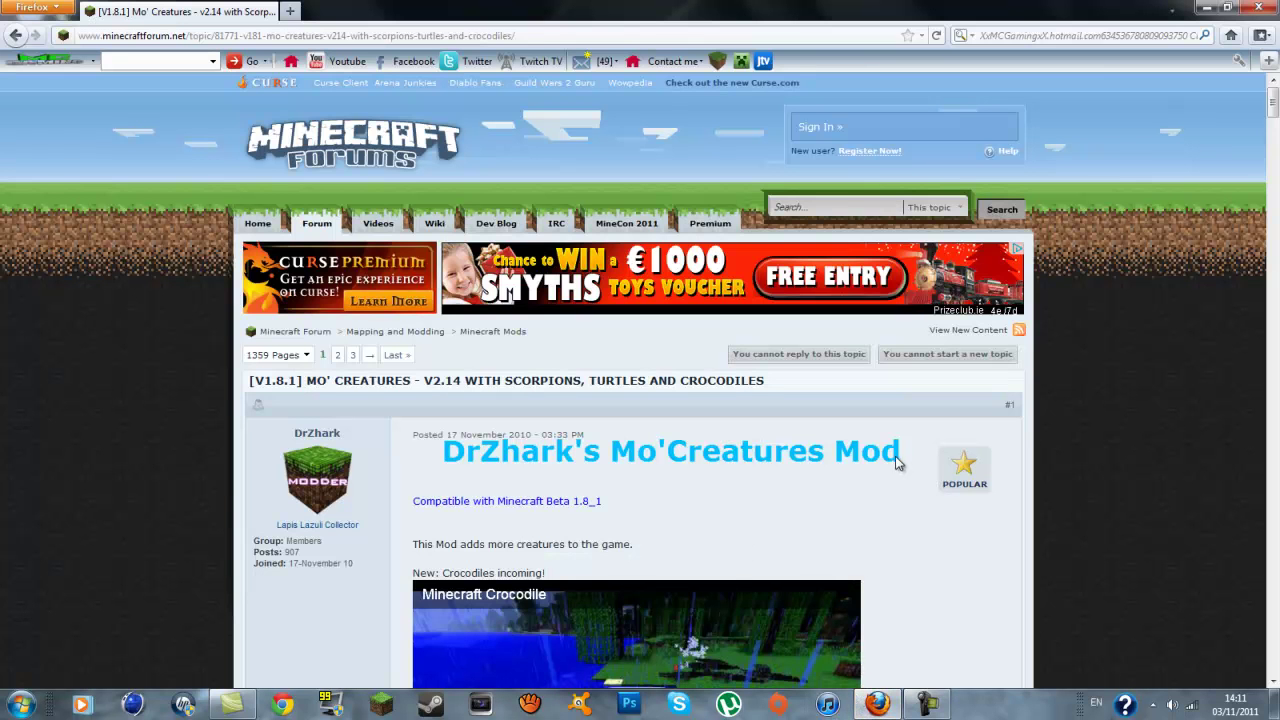
{"action": "scroll", "coordinate": [901, 455], "scroll_direction": "down", "scroll_amount": 12}
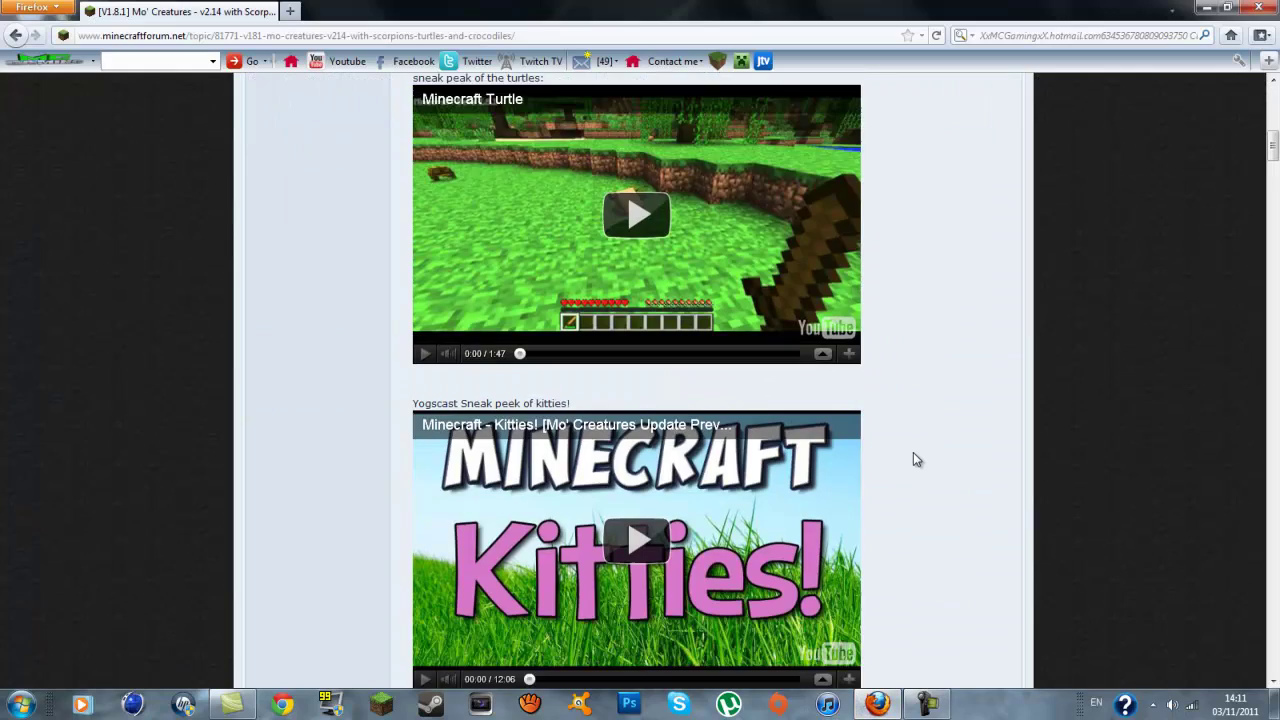
{"action": "scroll", "coordinate": [912, 460], "scroll_direction": "down", "scroll_amount": 6}
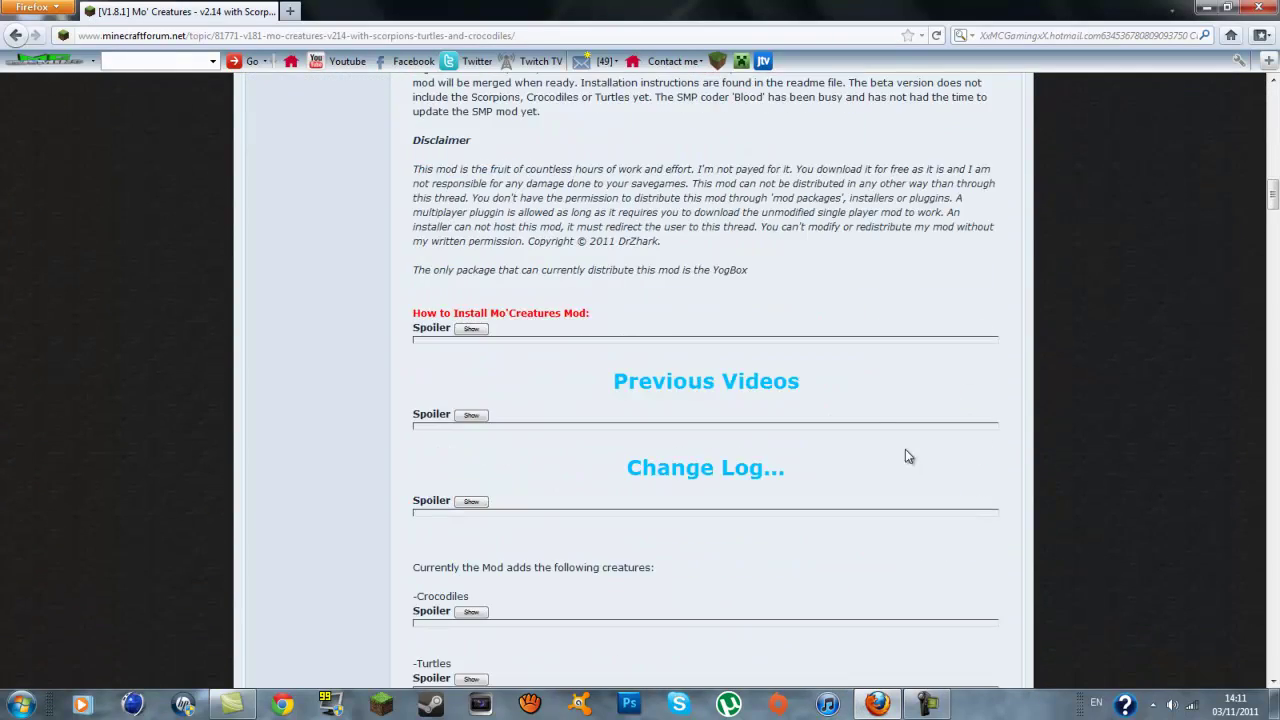
{"action": "scroll", "coordinate": [880, 445], "scroll_direction": "up", "scroll_amount": 2}
{"action": "scroll", "coordinate": [847, 432], "scroll_direction": "up", "scroll_amount": 15}
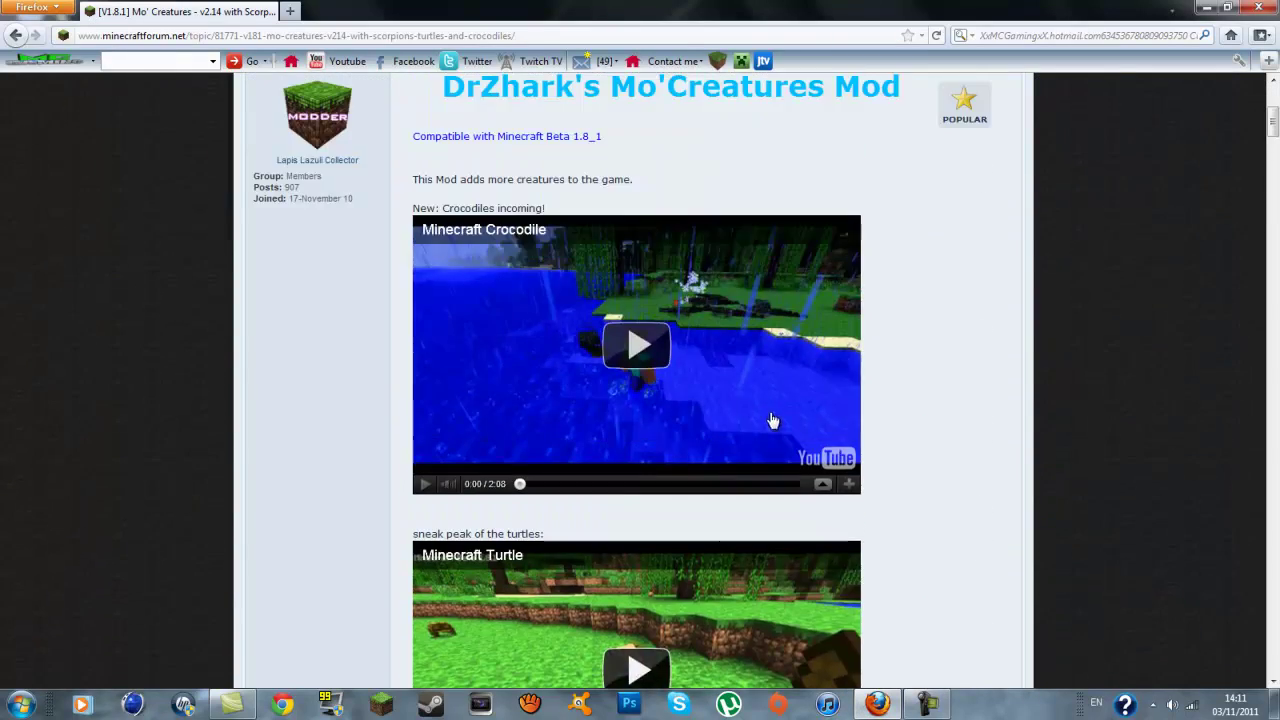
{"action": "scroll", "coordinate": [538, 463], "scroll_direction": "down", "scroll_amount": 8}
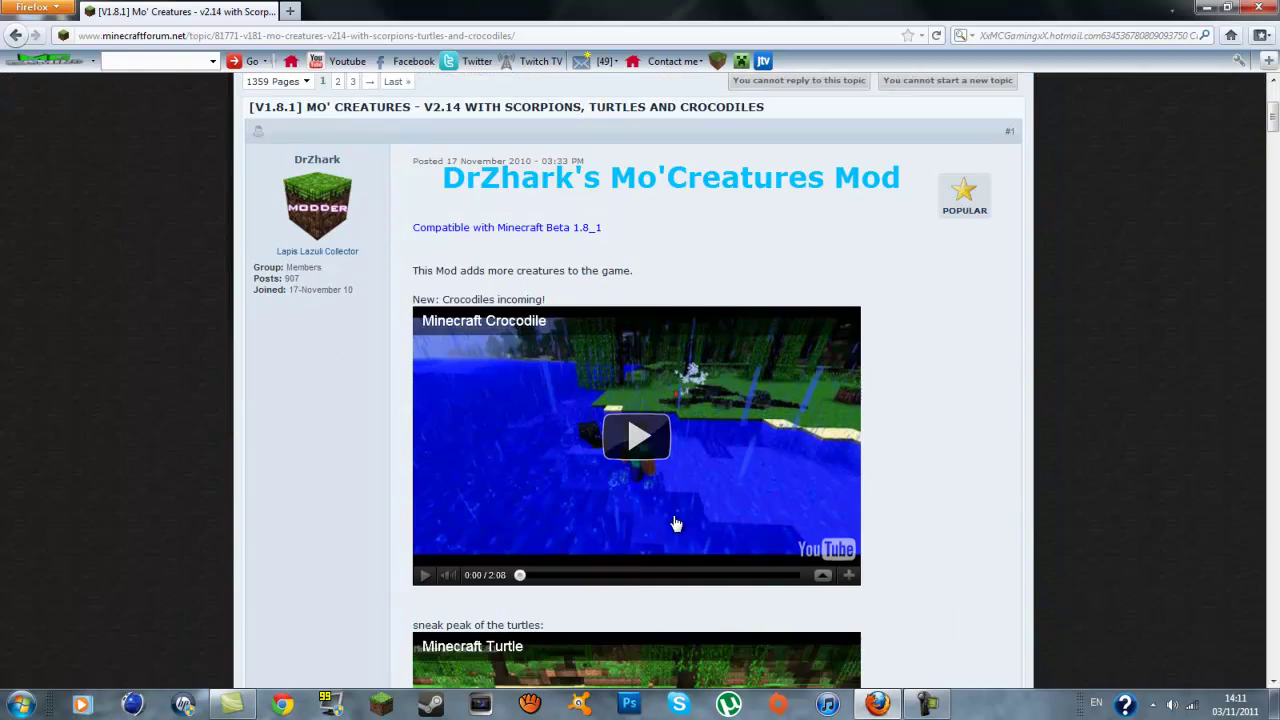
{"action": "scroll", "coordinate": [677, 515], "scroll_direction": "down", "scroll_amount": 6}
{"action": "scroll", "coordinate": [689, 521], "scroll_direction": "up", "scroll_amount": 4}
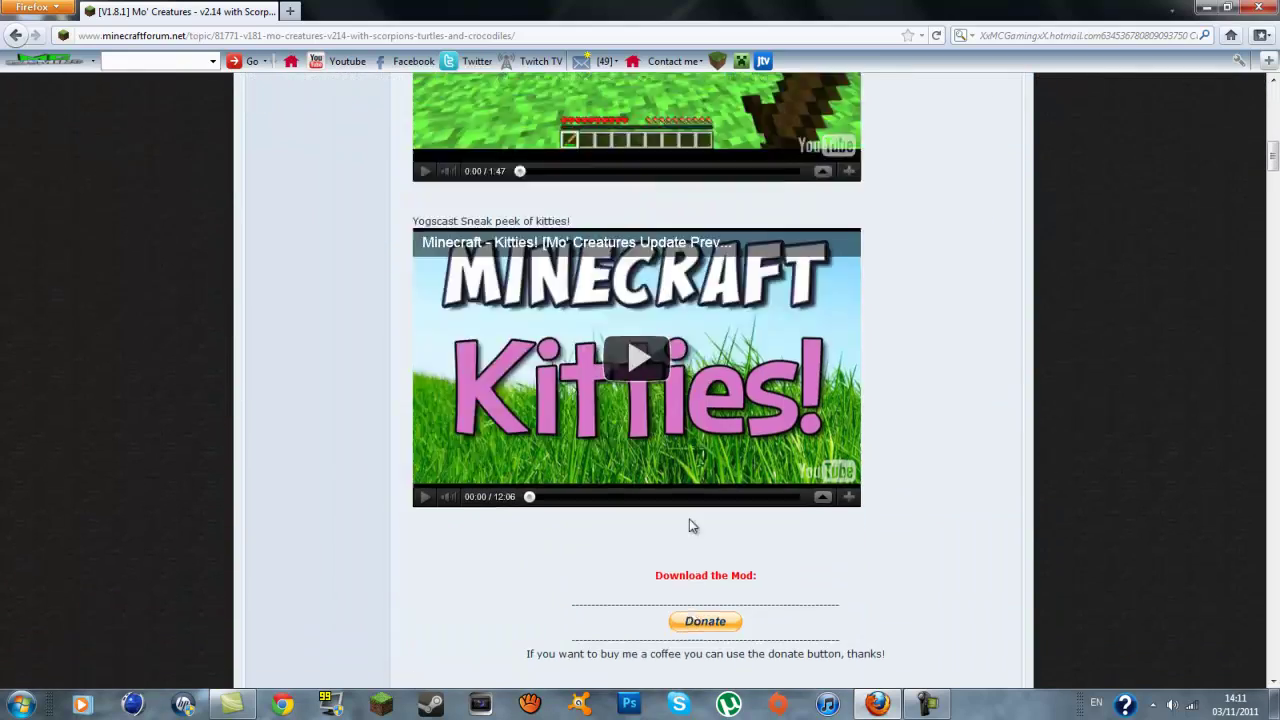
{"action": "scroll", "coordinate": [691, 523], "scroll_direction": "down", "scroll_amount": 10}
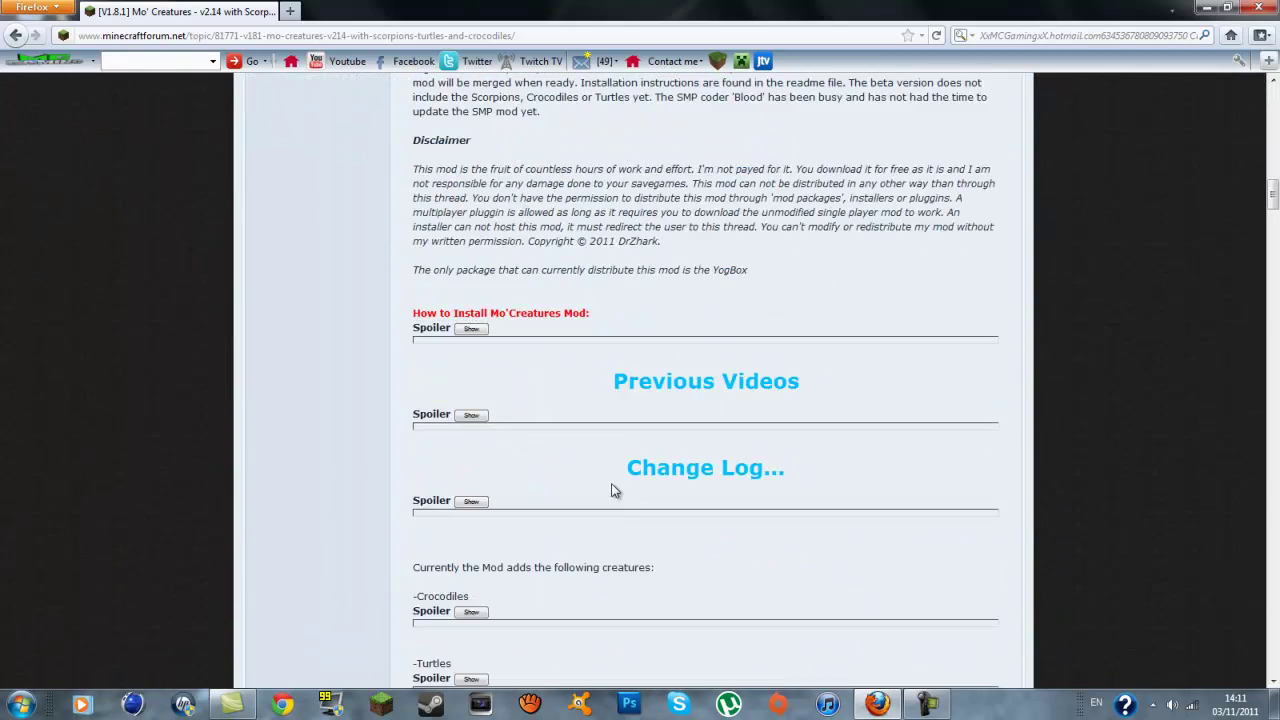
{"action": "scroll", "coordinate": [550, 405], "scroll_direction": "down", "scroll_amount": 4}
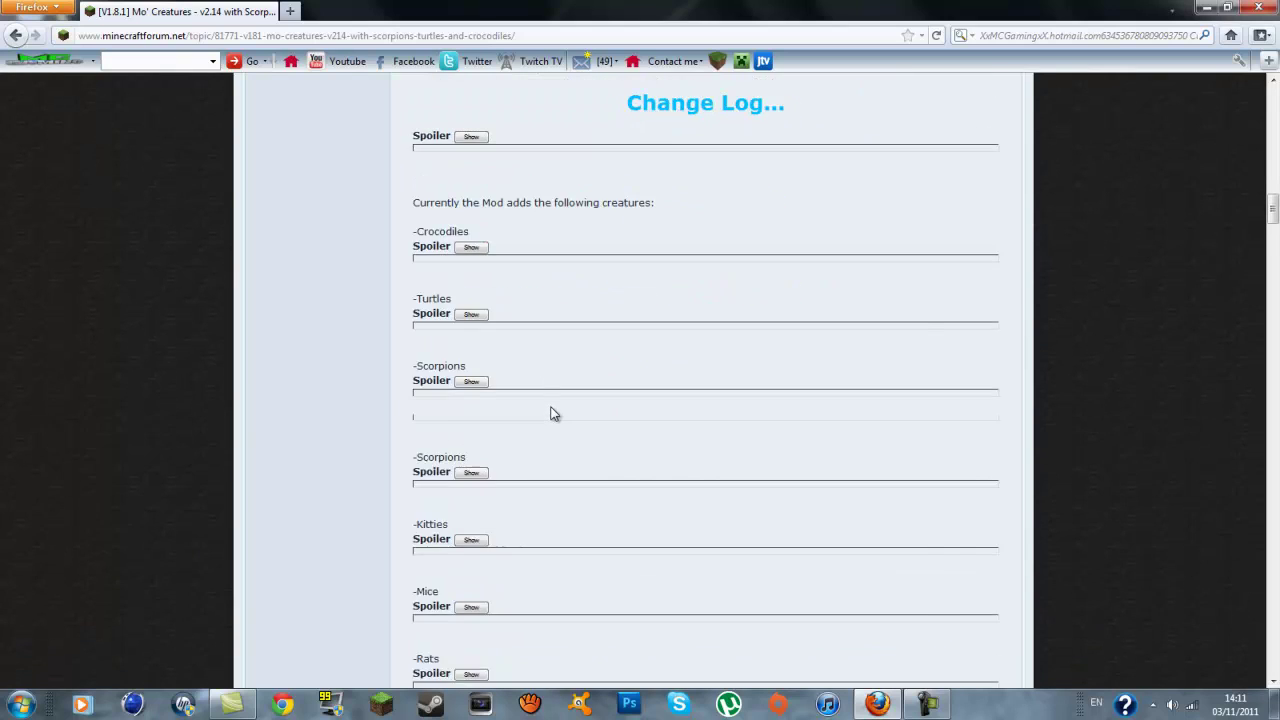
{"action": "scroll", "coordinate": [551, 414], "scroll_direction": "up", "scroll_amount": 2}
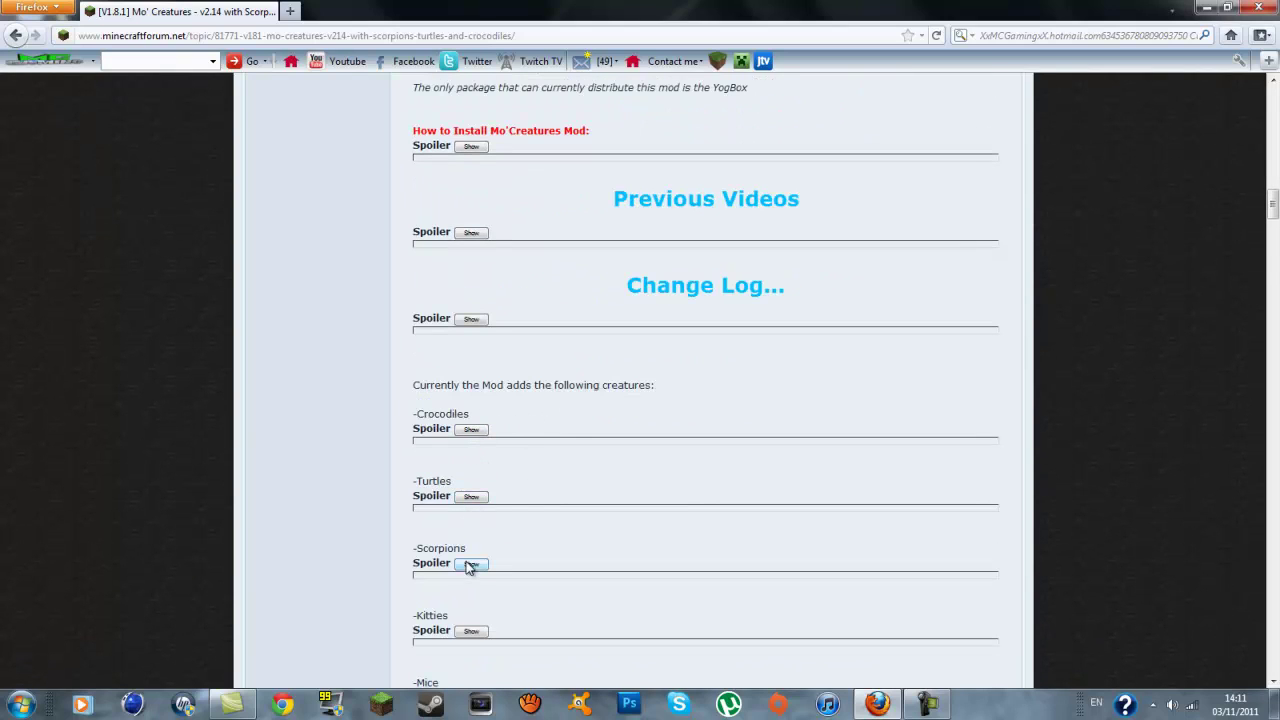
{"action": "scroll", "coordinate": [476, 564], "scroll_direction": "down", "scroll_amount": 2}
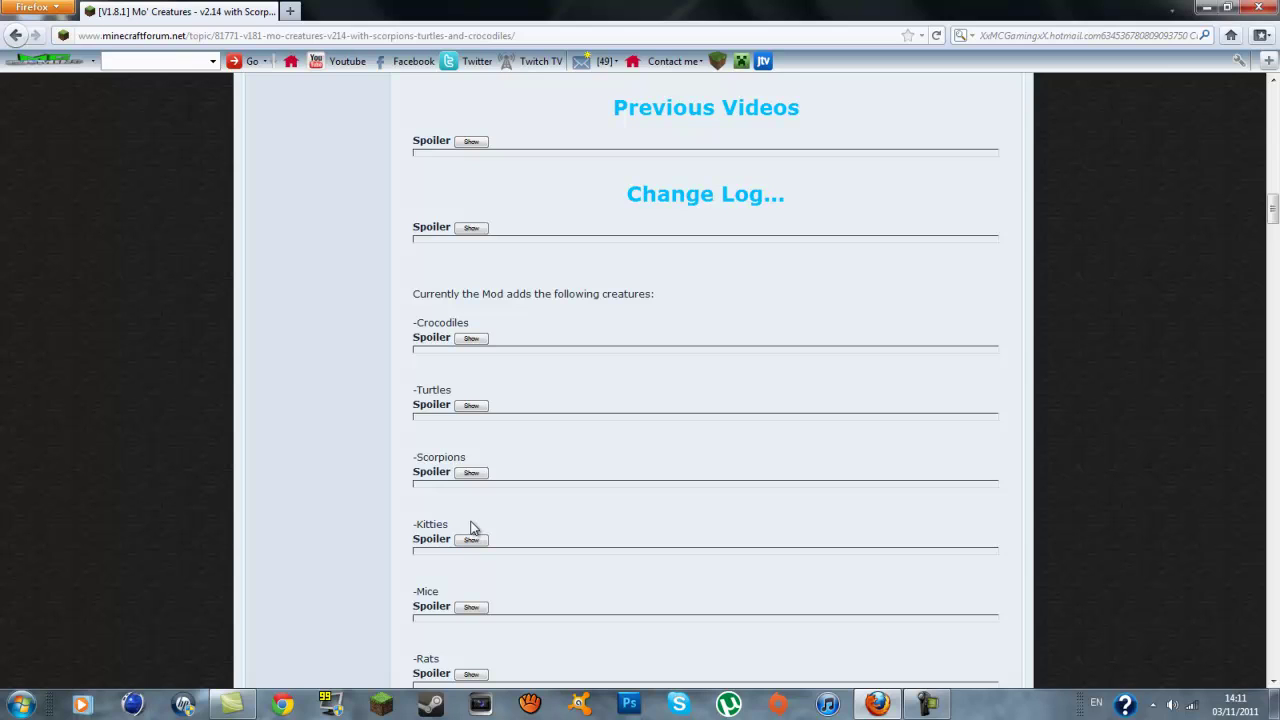
Step: Reveal and hide again the Scorpions, Turtles and Crocodiles spoilers in the creature list
{"action": "left_click", "coordinate": [470, 472]}
{"action": "scroll", "coordinate": [473, 485], "scroll_direction": "down", "scroll_amount": 4}
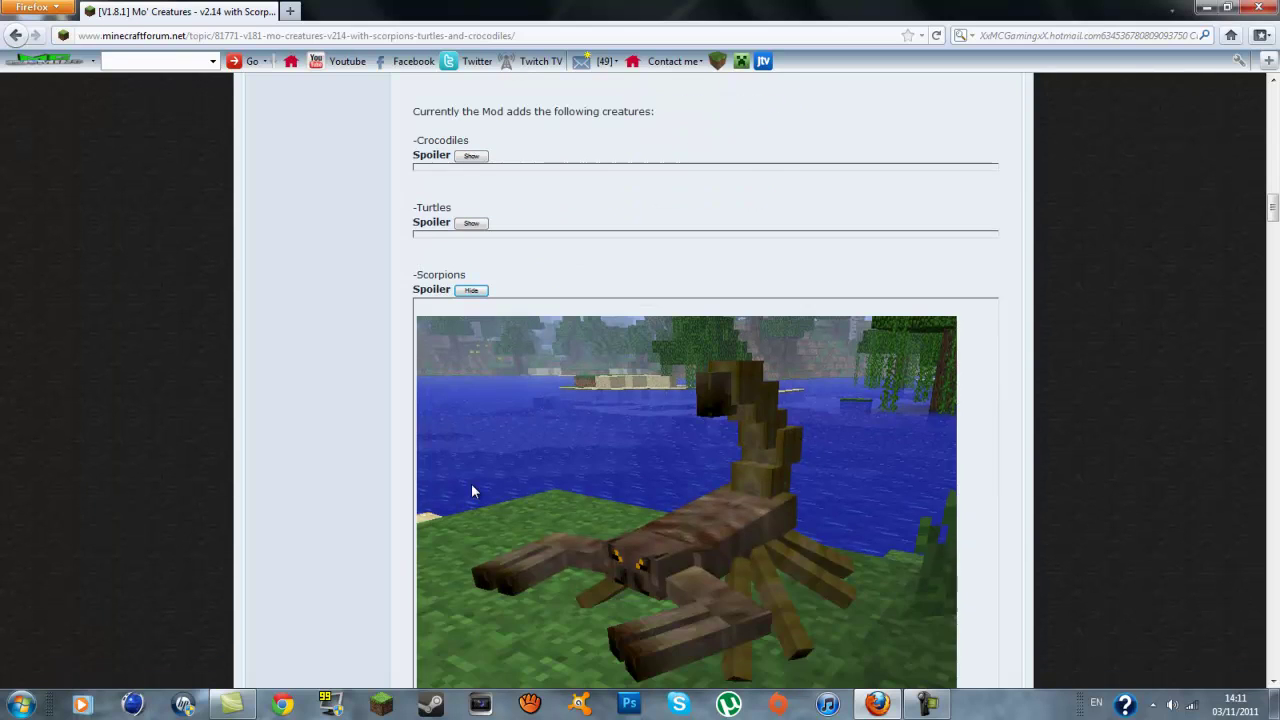
{"action": "scroll", "coordinate": [474, 490], "scroll_direction": "up", "scroll_amount": 2}
{"action": "left_click", "coordinate": [472, 383]}
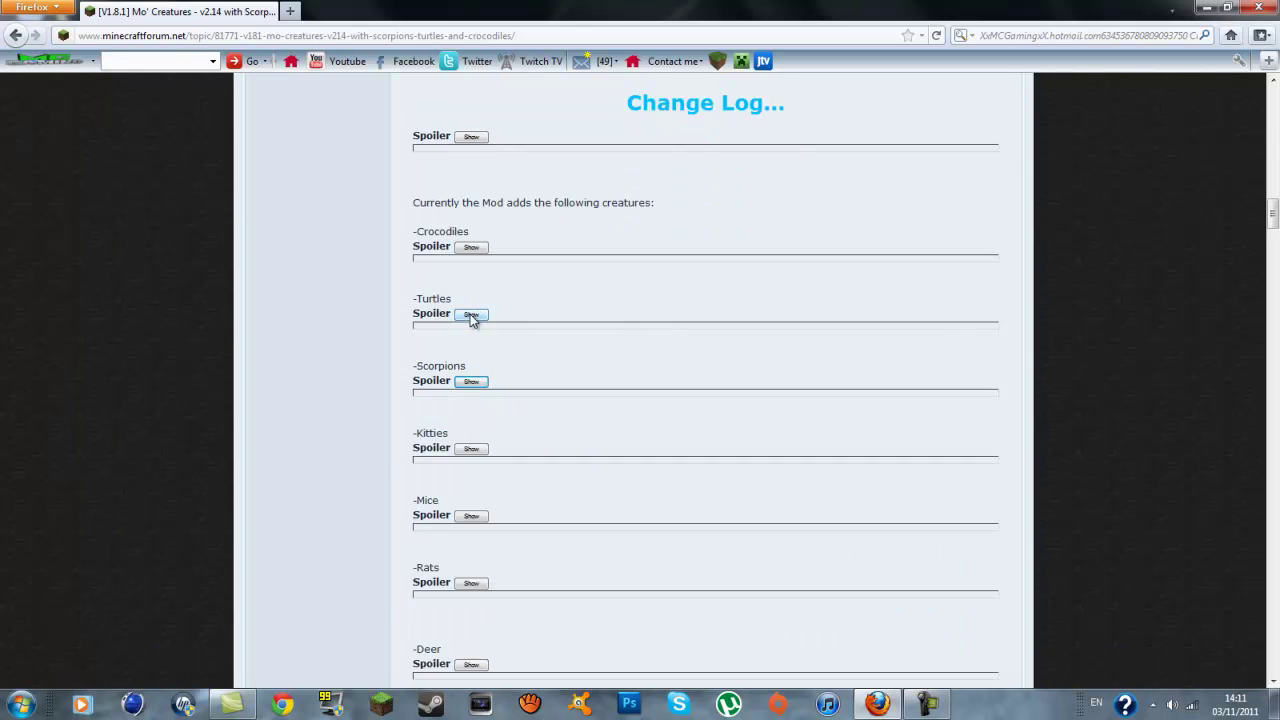
{"action": "left_click", "coordinate": [470, 315]}
{"action": "left_click", "coordinate": [470, 316]}
{"action": "left_click", "coordinate": [478, 248]}
{"action": "left_click", "coordinate": [472, 248]}
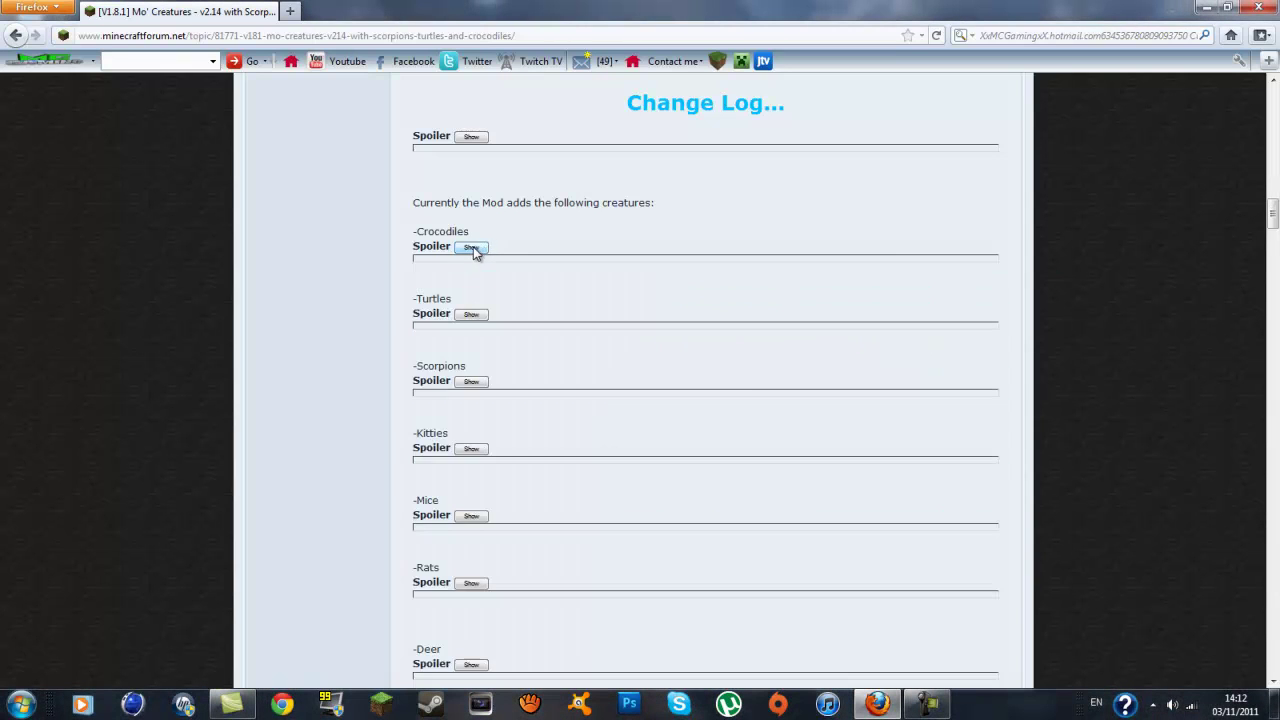
Step: Examine the topic's Download the Mod section with its Mo'Creatures download links, SMP note and disclaimer
{"action": "scroll", "coordinate": [808, 457], "scroll_direction": "down", "scroll_amount": 5}
{"action": "scroll", "coordinate": [812, 481], "scroll_direction": "up", "scroll_amount": 4}
{"action": "scroll", "coordinate": [812, 481], "scroll_direction": "up", "scroll_amount": 20}
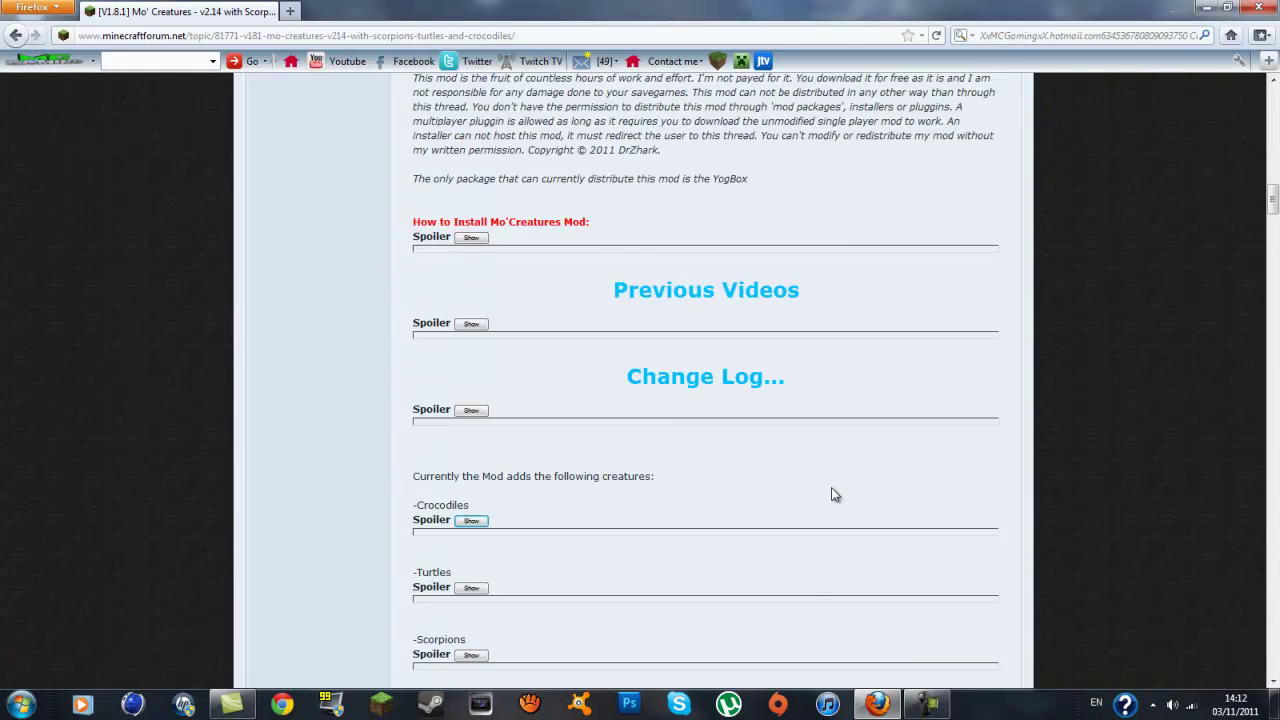
{"action": "scroll", "coordinate": [865, 513], "scroll_direction": "up", "scroll_amount": 2}
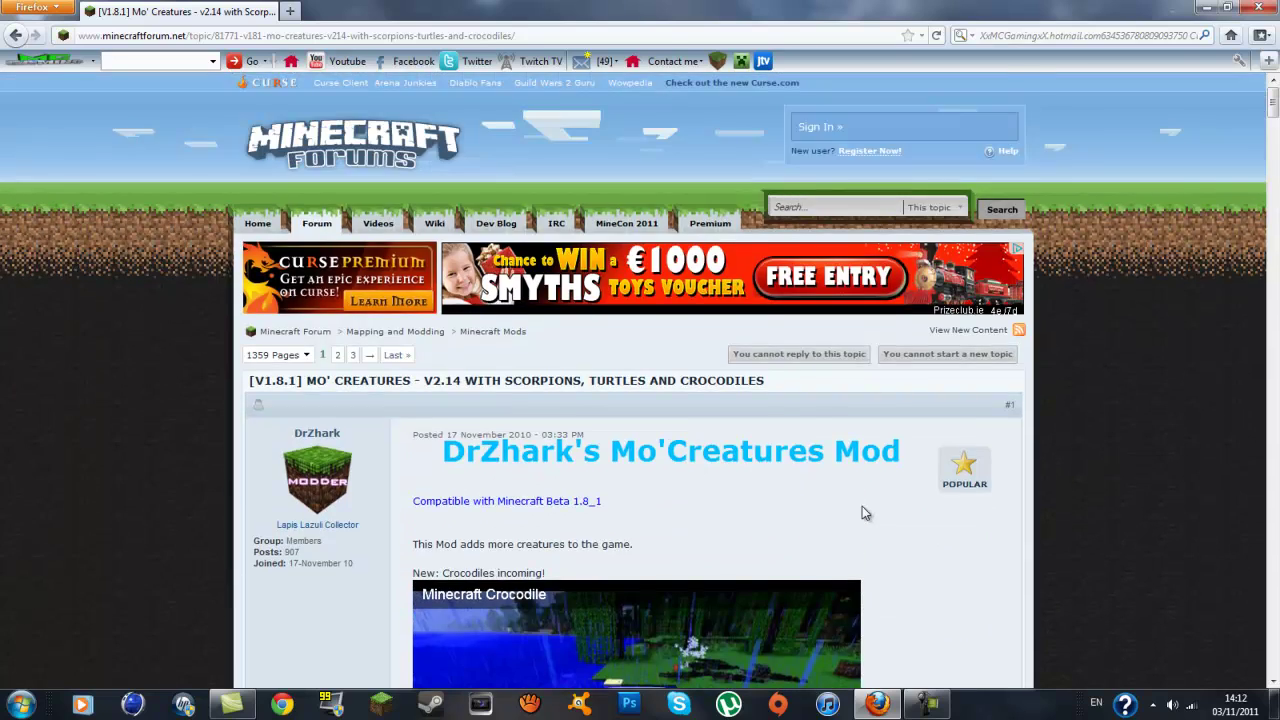
{"action": "scroll", "coordinate": [865, 513], "scroll_direction": "down", "scroll_amount": 6}
{"action": "scroll", "coordinate": [1097, 355], "scroll_direction": "down", "scroll_amount": 10}
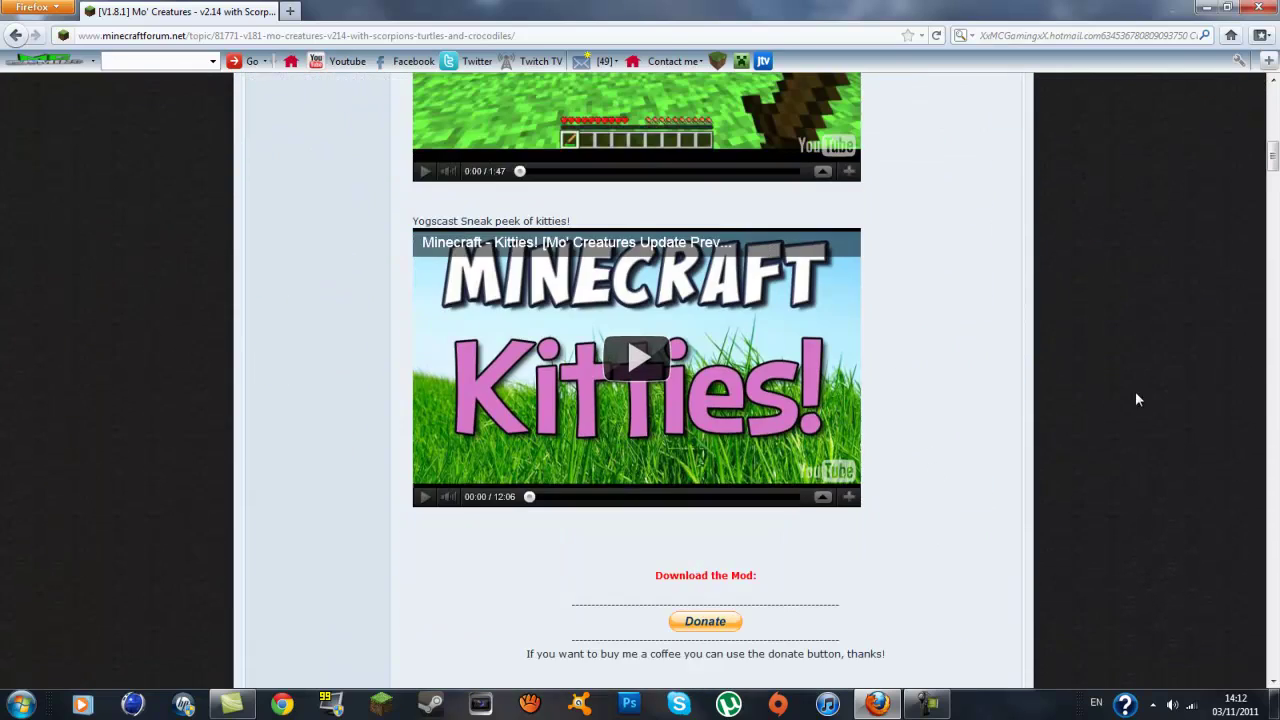
{"action": "mouse_move", "coordinate": [1274, 165]}
{"action": "left_mouse_down"}
{"action": "mouse_move", "coordinate": [1274, 190]}
{"action": "mouse_move", "coordinate": [1275, 78]}
{"action": "mouse_move", "coordinate": [1274, 171]}
{"action": "left_mouse_up"}
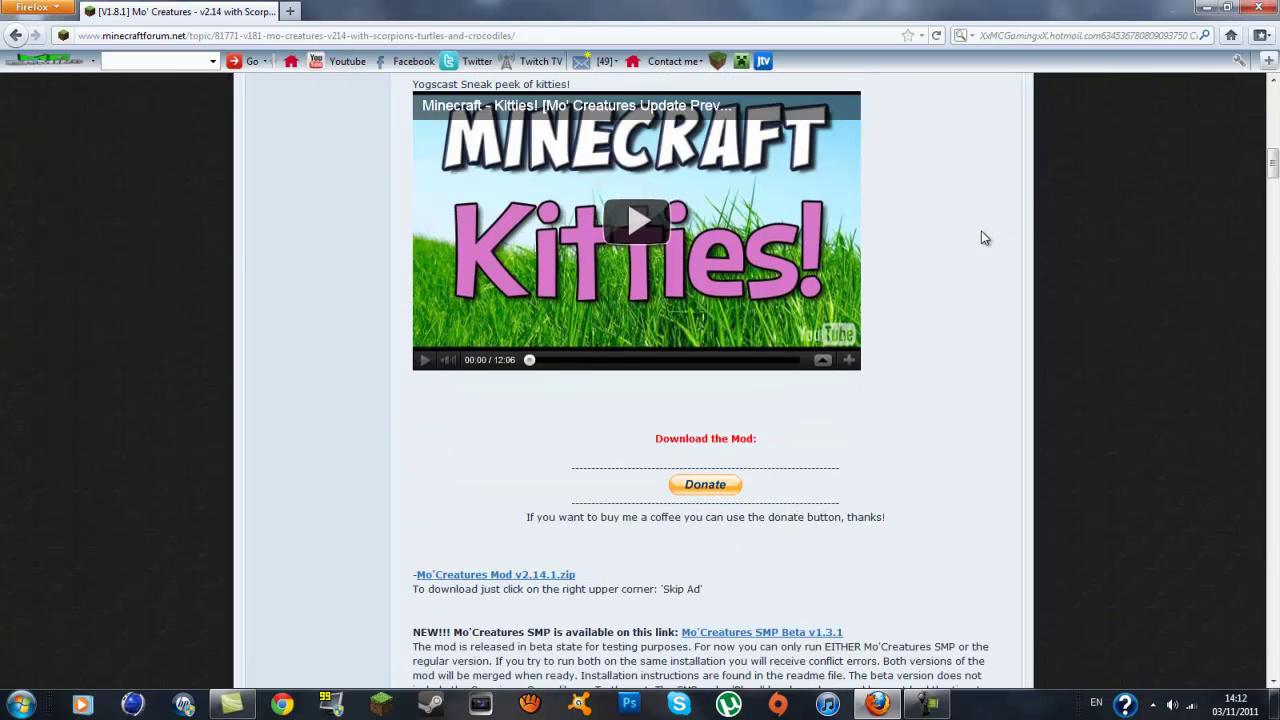
{"action": "scroll", "coordinate": [610, 409], "scroll_direction": "down", "scroll_amount": 2}
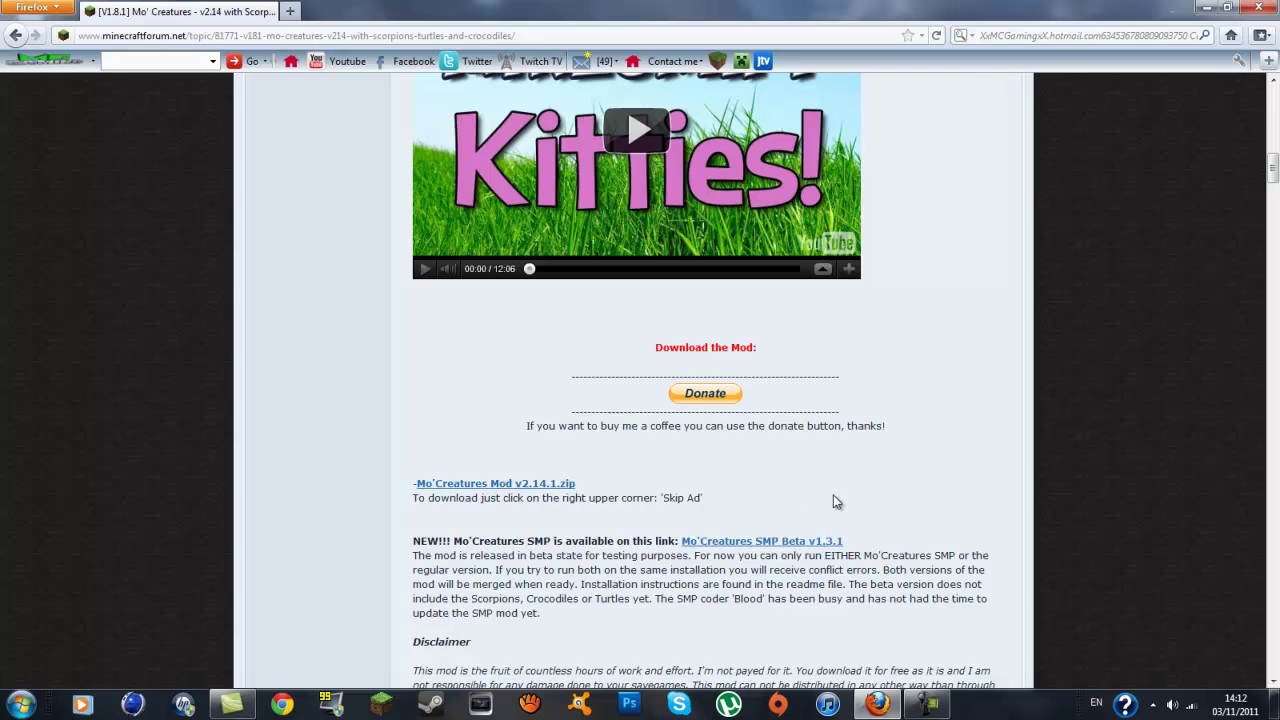
{"action": "scroll", "coordinate": [835, 500], "scroll_direction": "down", "scroll_amount": 5}
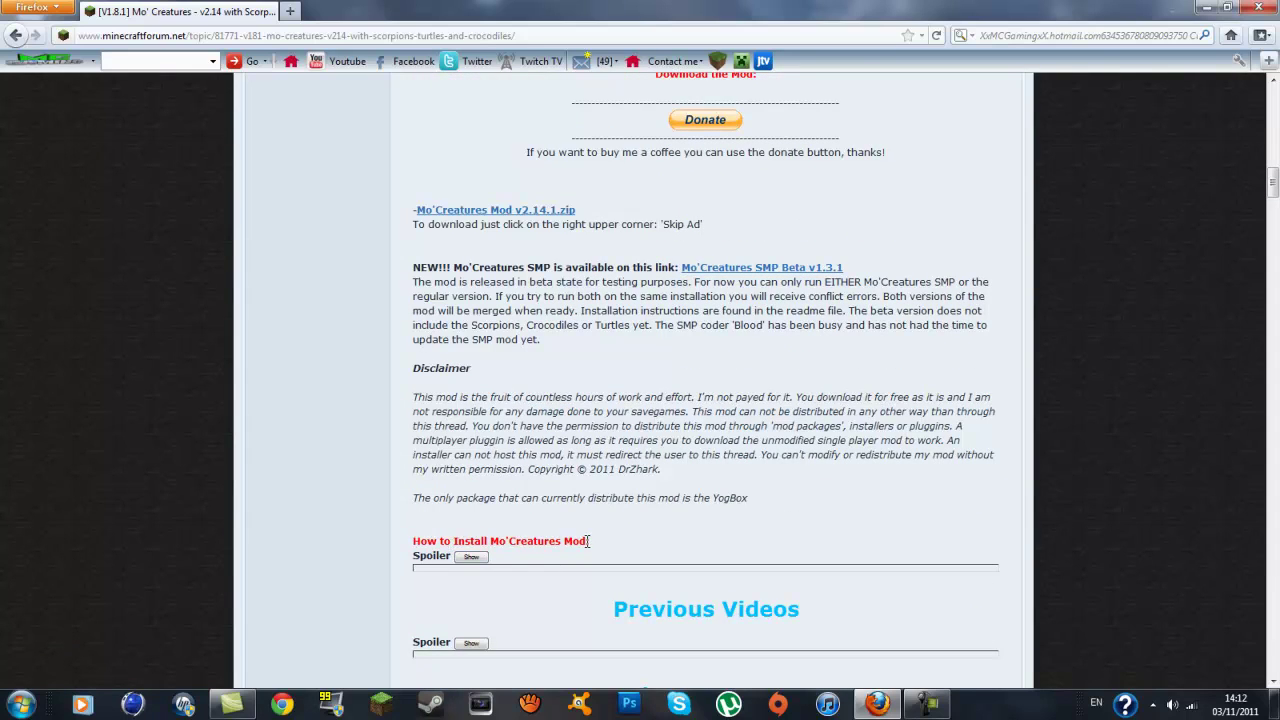
Step: Show the How to Install Mo'Creatures Mod spoiler, read its requirements and instructions, and return to the start of the topic
{"action": "left_click", "coordinate": [470, 559]}
{"action": "scroll", "coordinate": [470, 540], "scroll_direction": "down", "scroll_amount": 2}
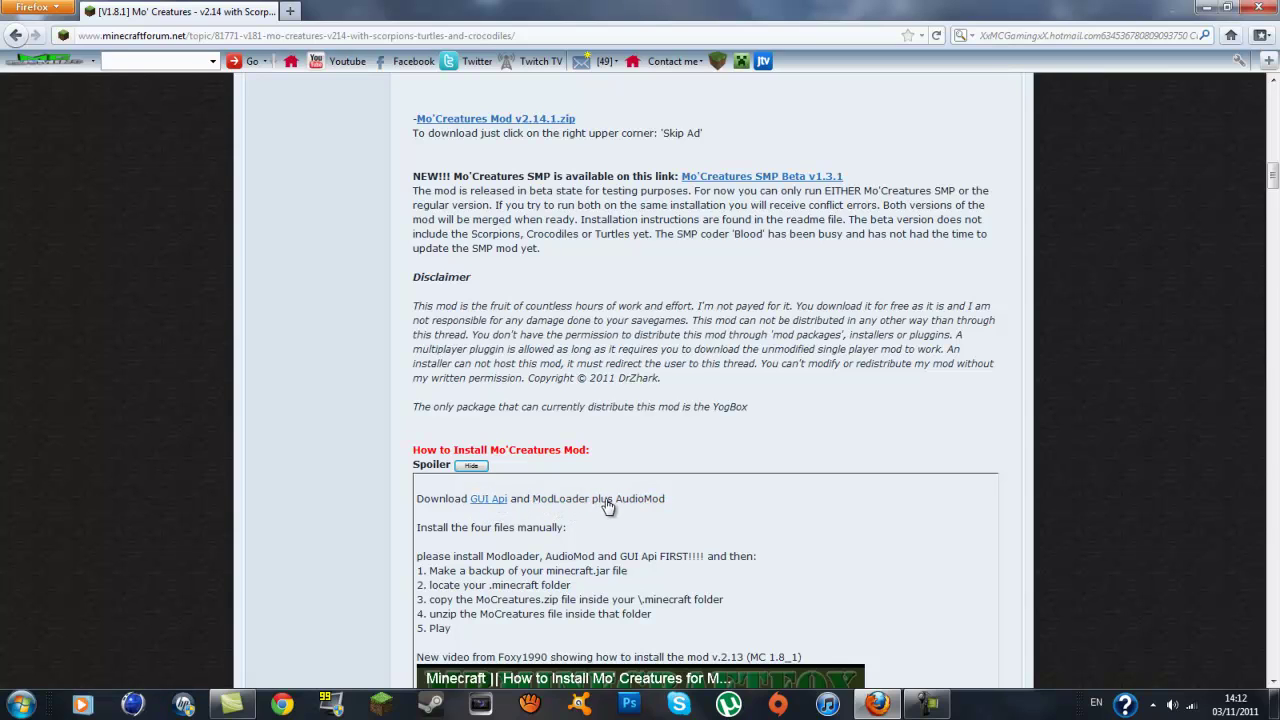
{"action": "key", "text": "alt"}
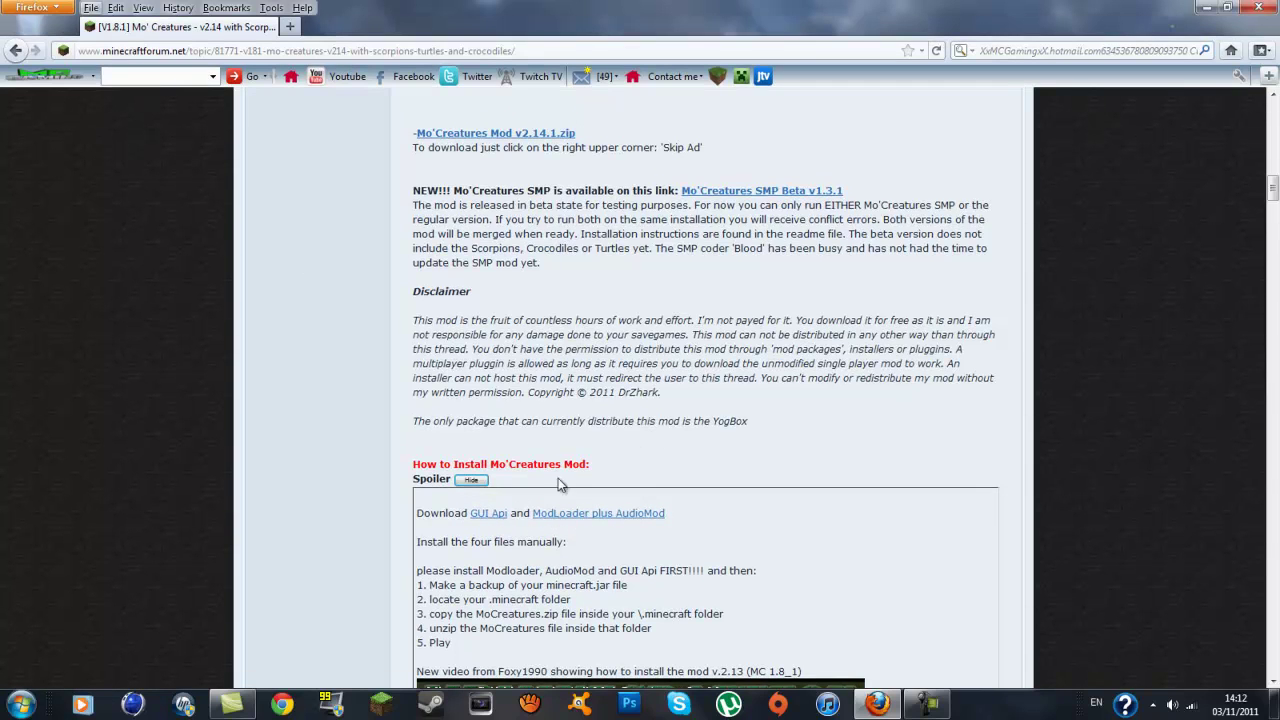
{"action": "scroll", "coordinate": [756, 470], "scroll_direction": "up", "scroll_amount": 3}
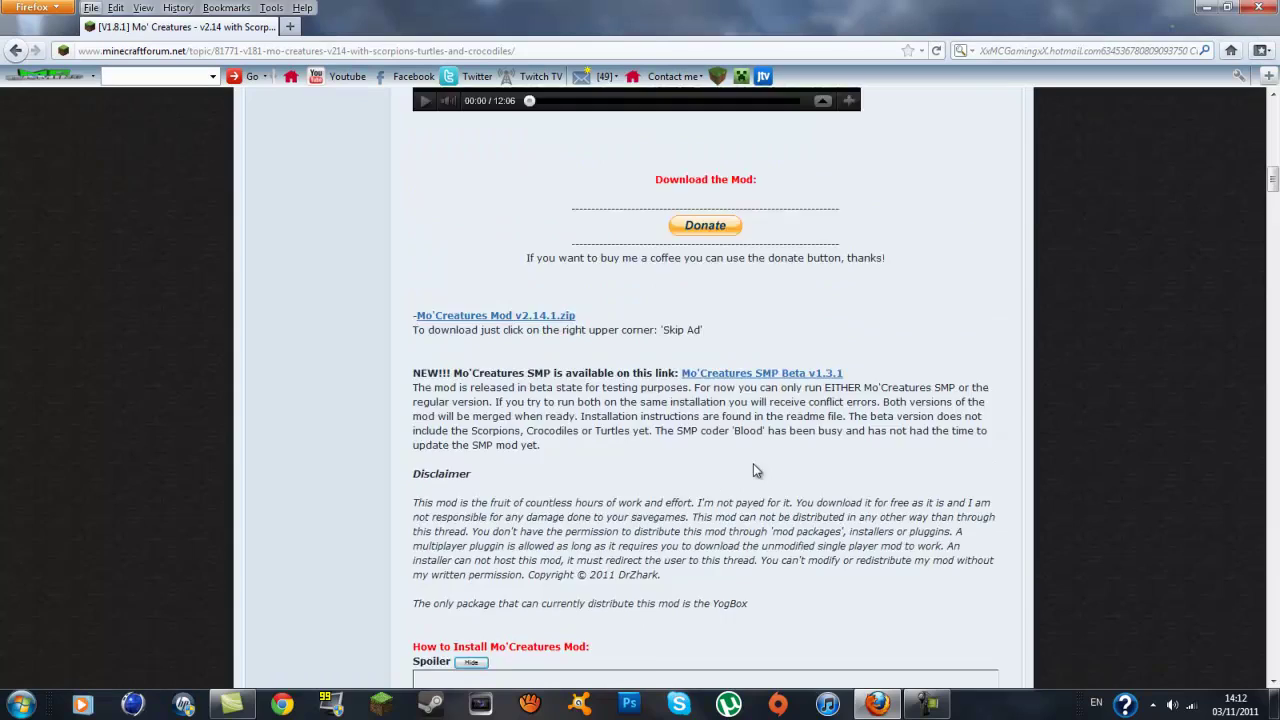
{"action": "scroll", "coordinate": [753, 470], "scroll_direction": "up", "scroll_amount": 15}
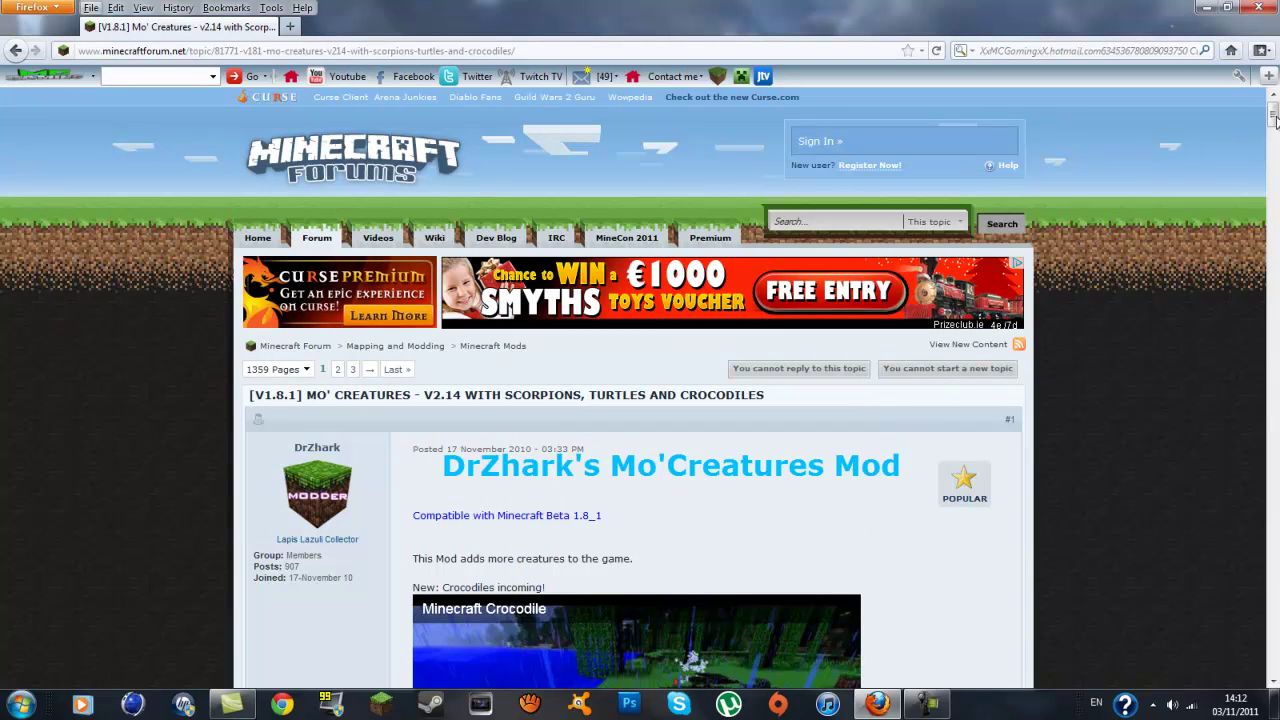
Step: Minimize the browser and open the Roaming folder by searching Windows for %appdata%
{"action": "left_click", "coordinate": [1207, 8]}
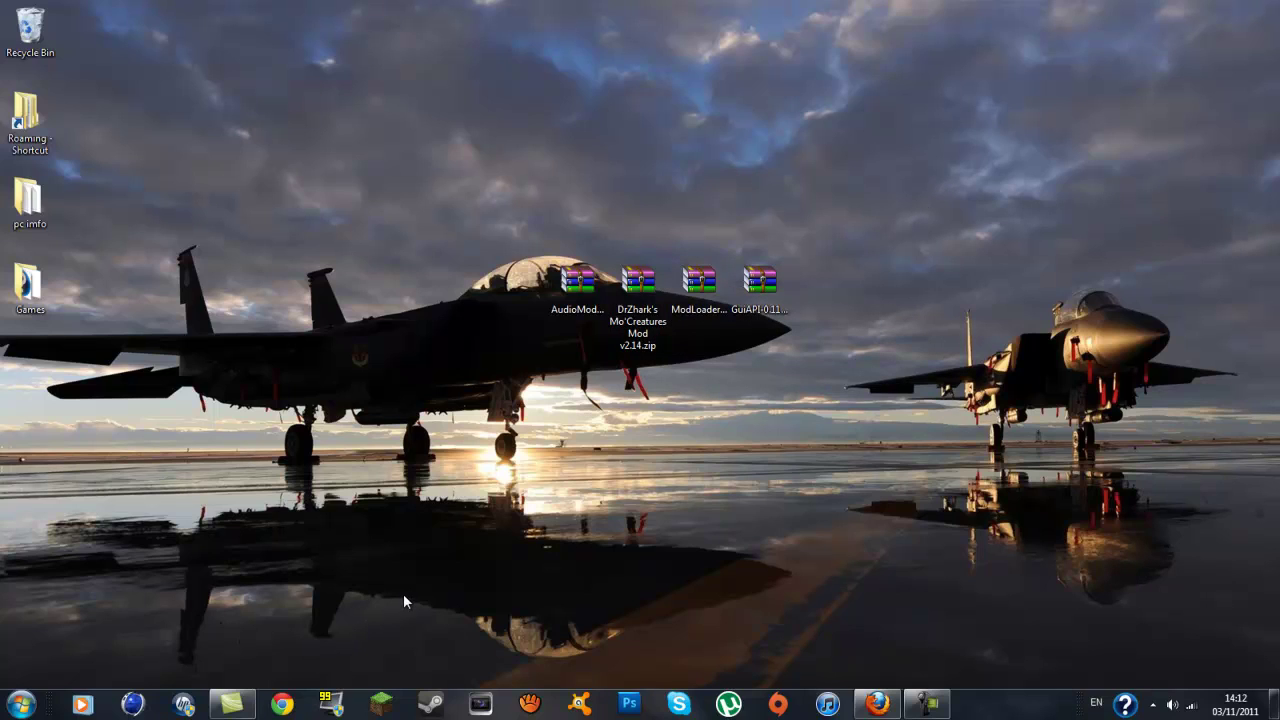
{"action": "left_click", "coordinate": [35, 695]}
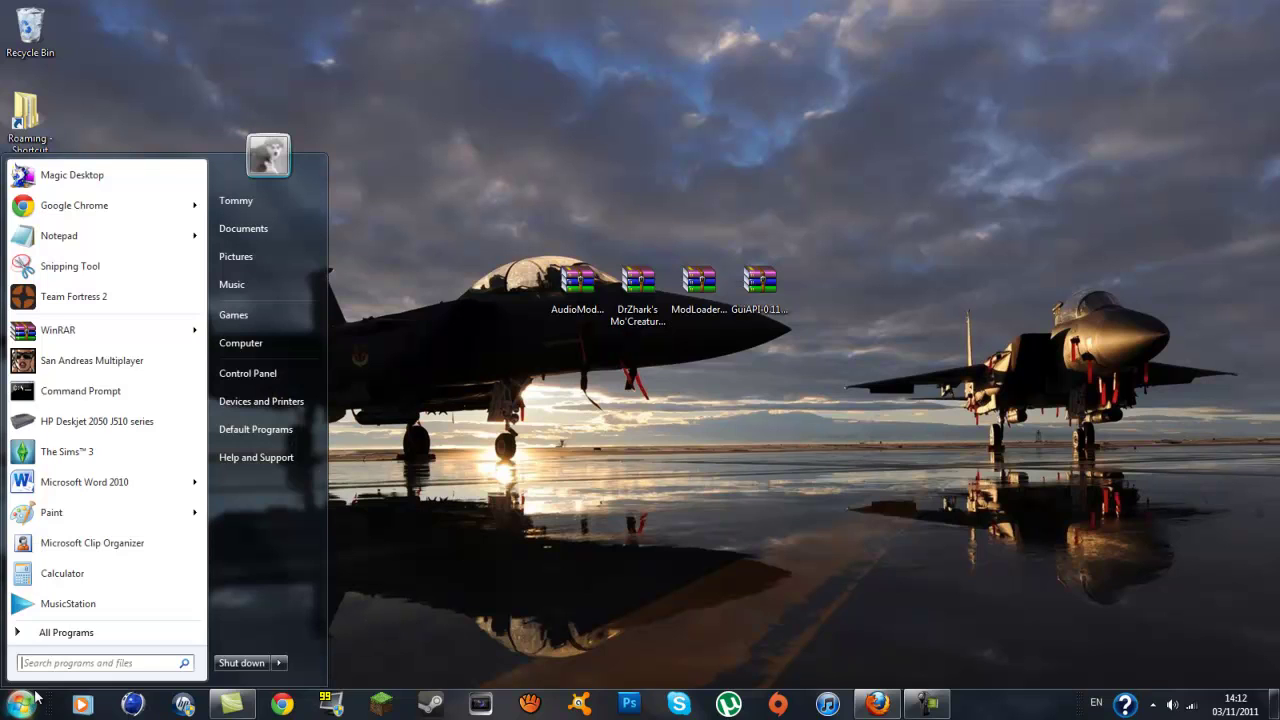
{"action": "left_click", "coordinate": [48, 666]}
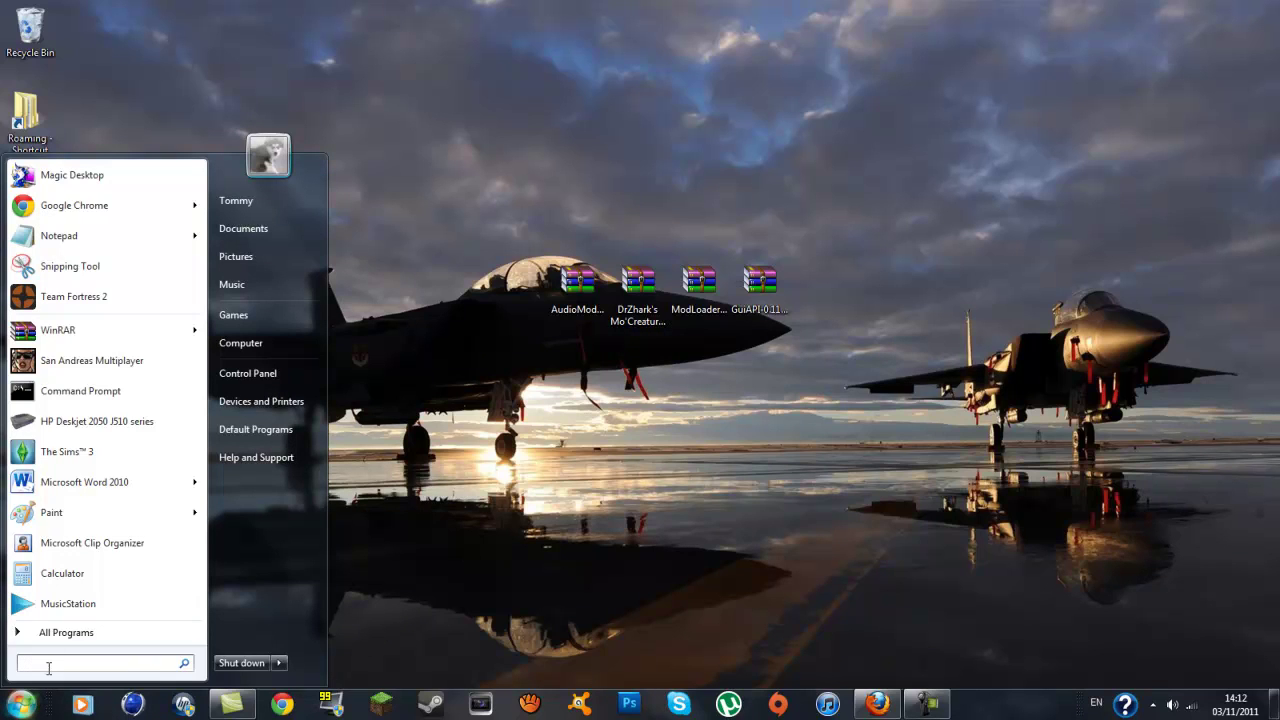
{"action": "type", "text": "%"}
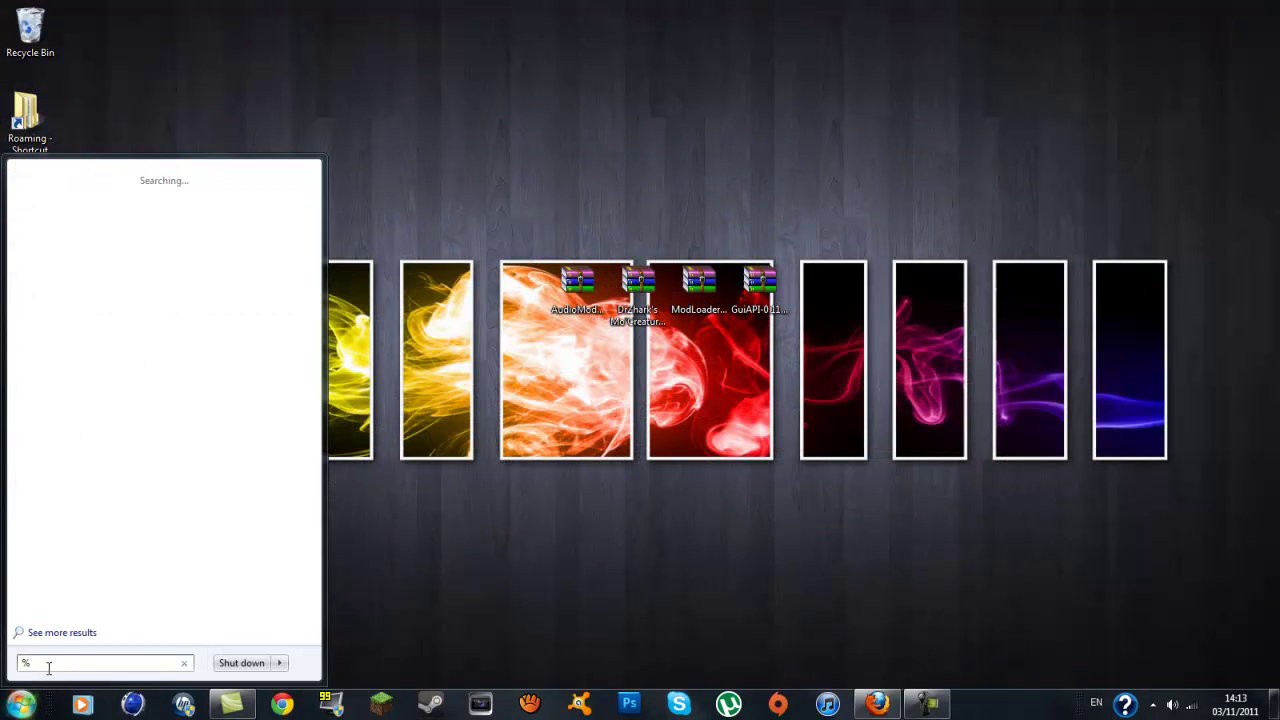
{"action": "type", "text": "appdata%"}
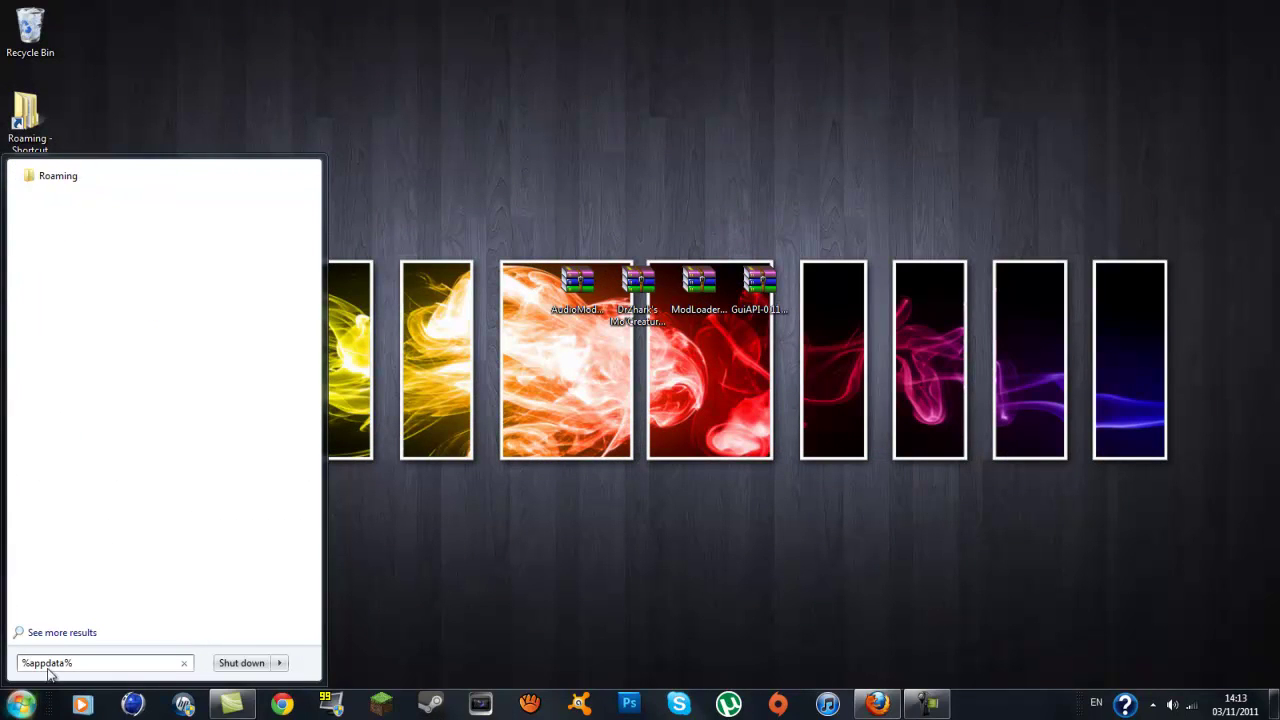
{"action": "left_click", "coordinate": [86, 175]}
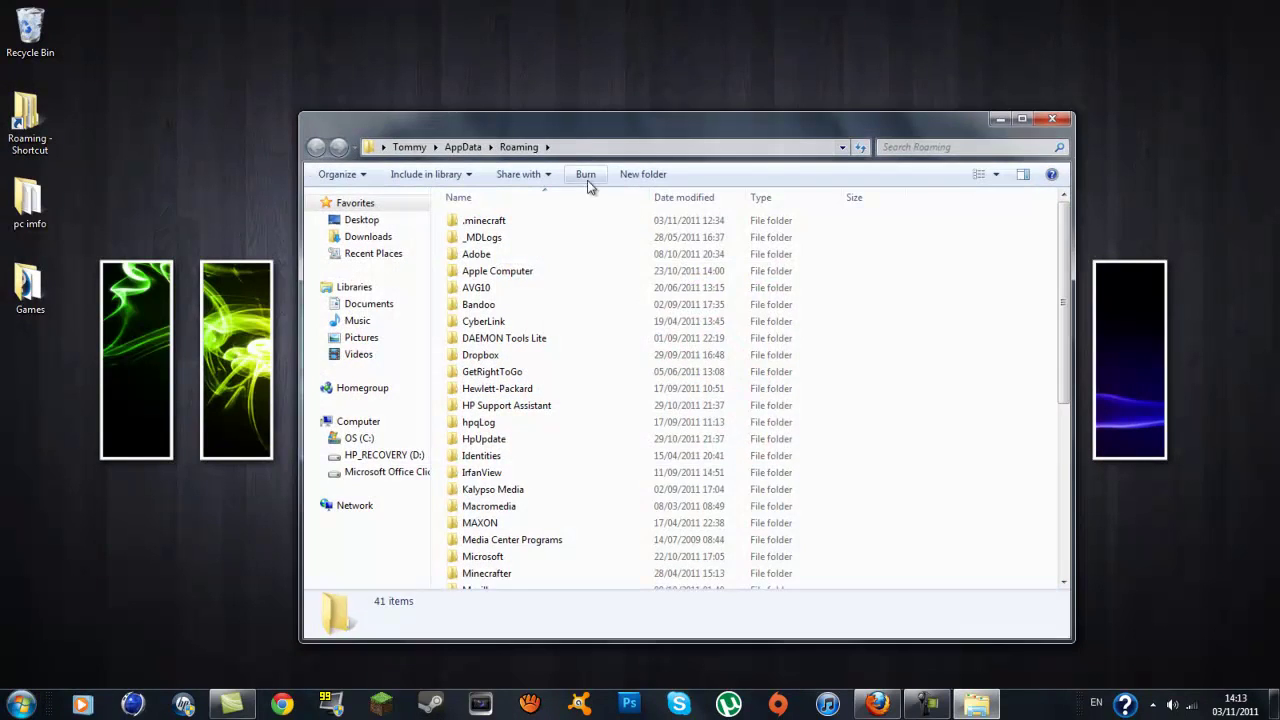
Step: Reposition the Roaming window and open the .minecraft folder to view its contents
{"action": "left_click_drag", "start_coordinate": [570, 132], "coordinate": [562, 167]}
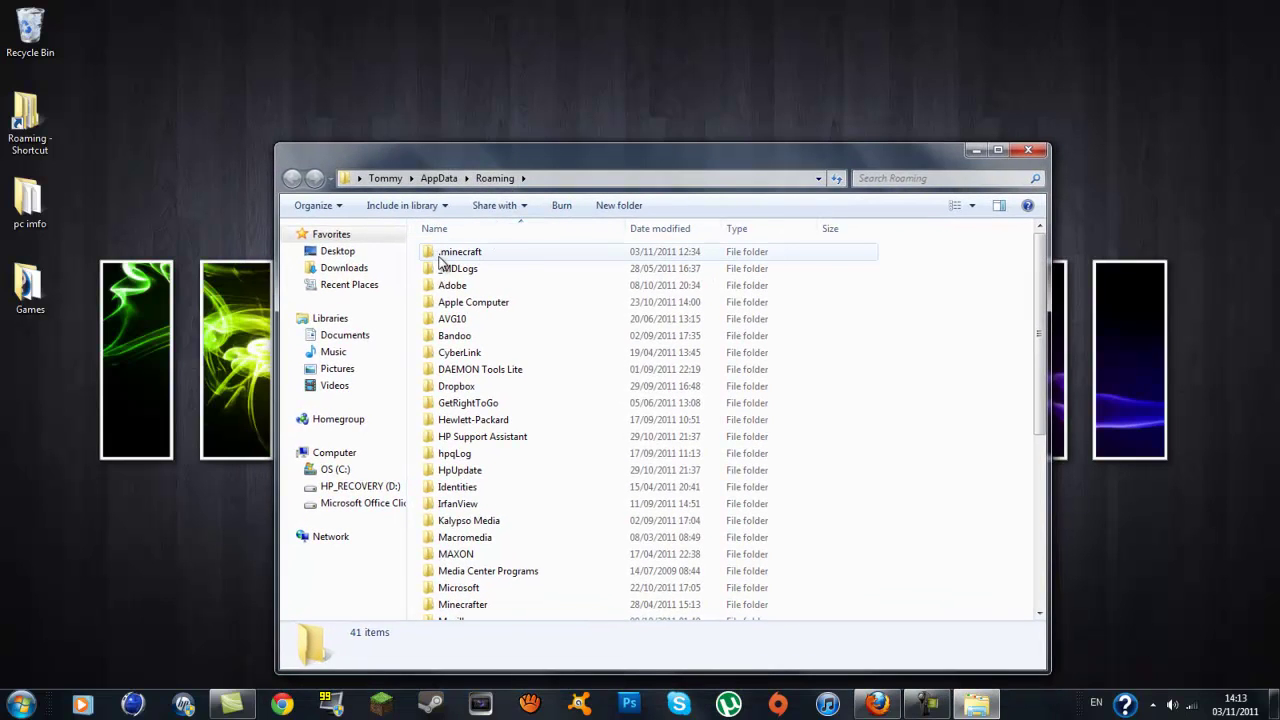
{"action": "left_click", "coordinate": [735, 252]}
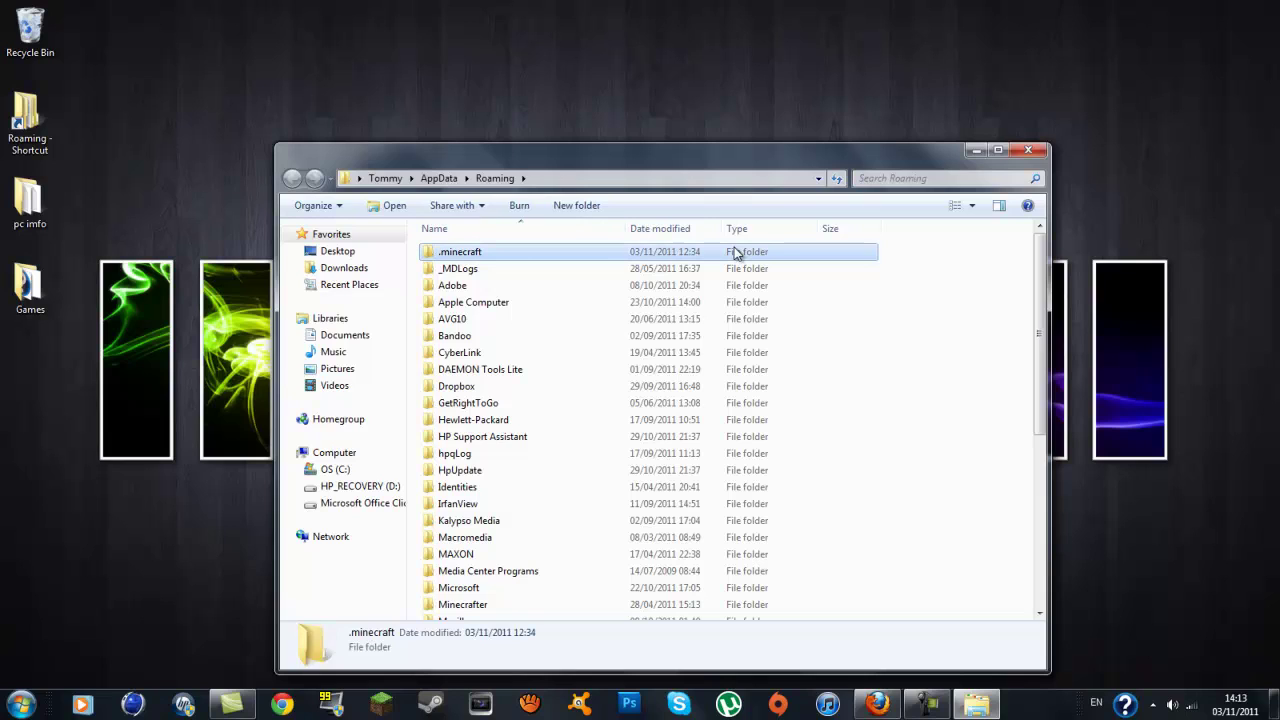
{"action": "double_click", "coordinate": [735, 252]}
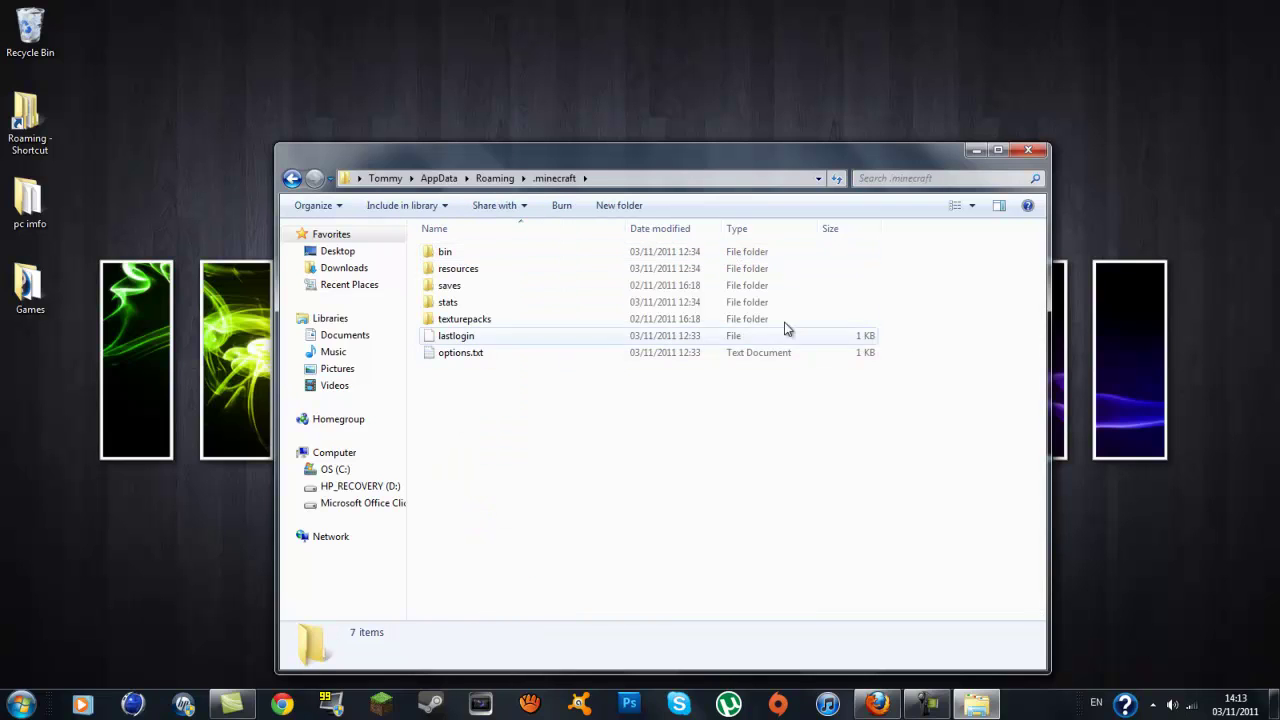
Step: Go back to the Roaming folder and copy the .minecraft folder to the clipboard
{"action": "left_click", "coordinate": [292, 178]}
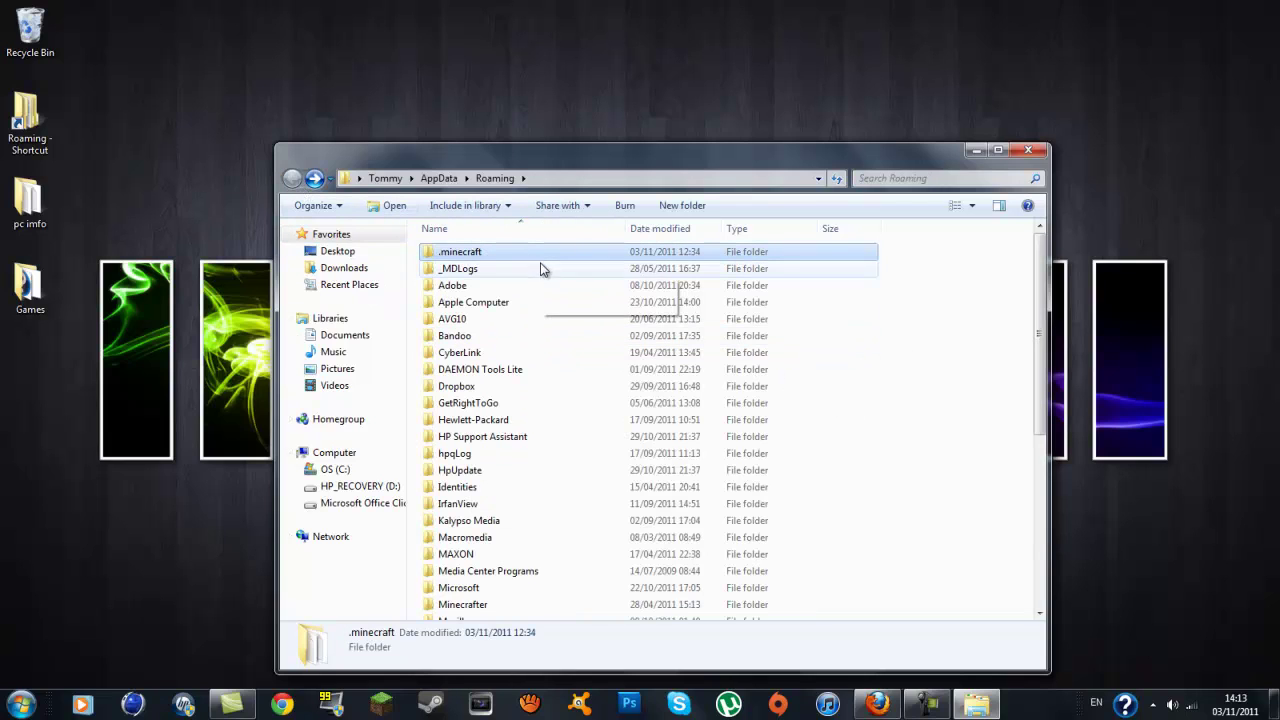
{"action": "right_click", "coordinate": [537, 253]}
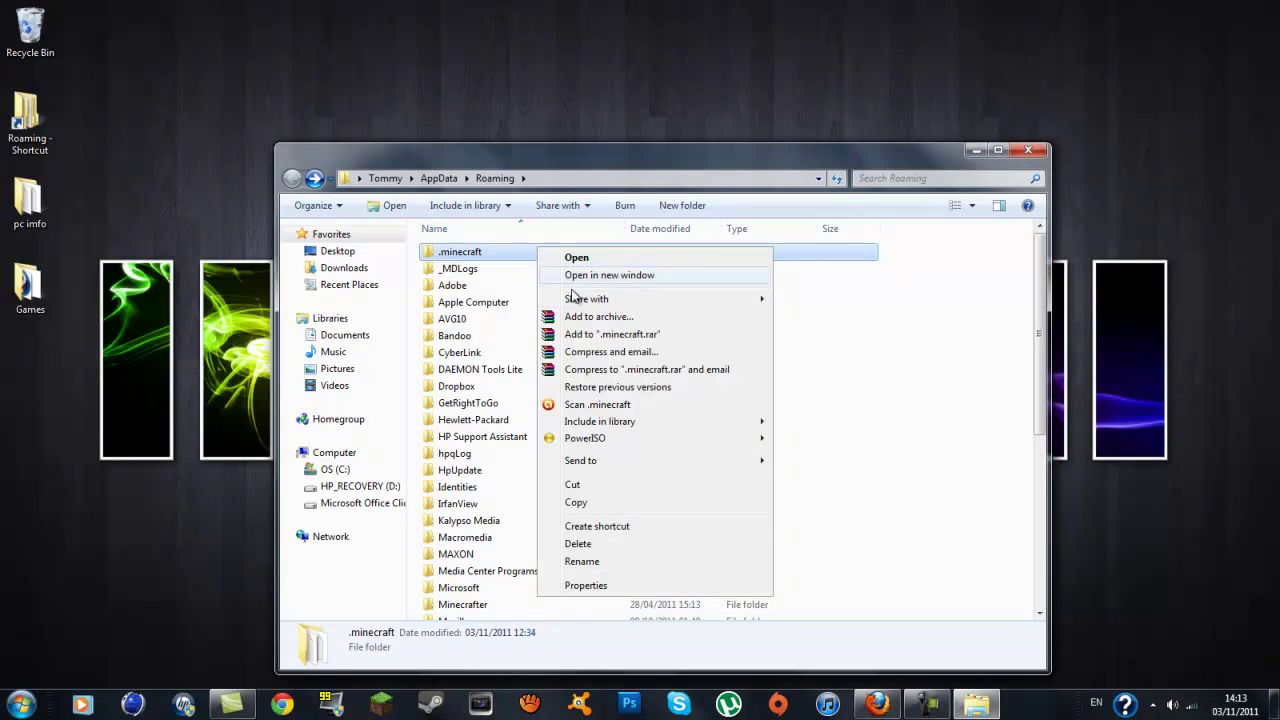
{"action": "left_click", "coordinate": [578, 503]}
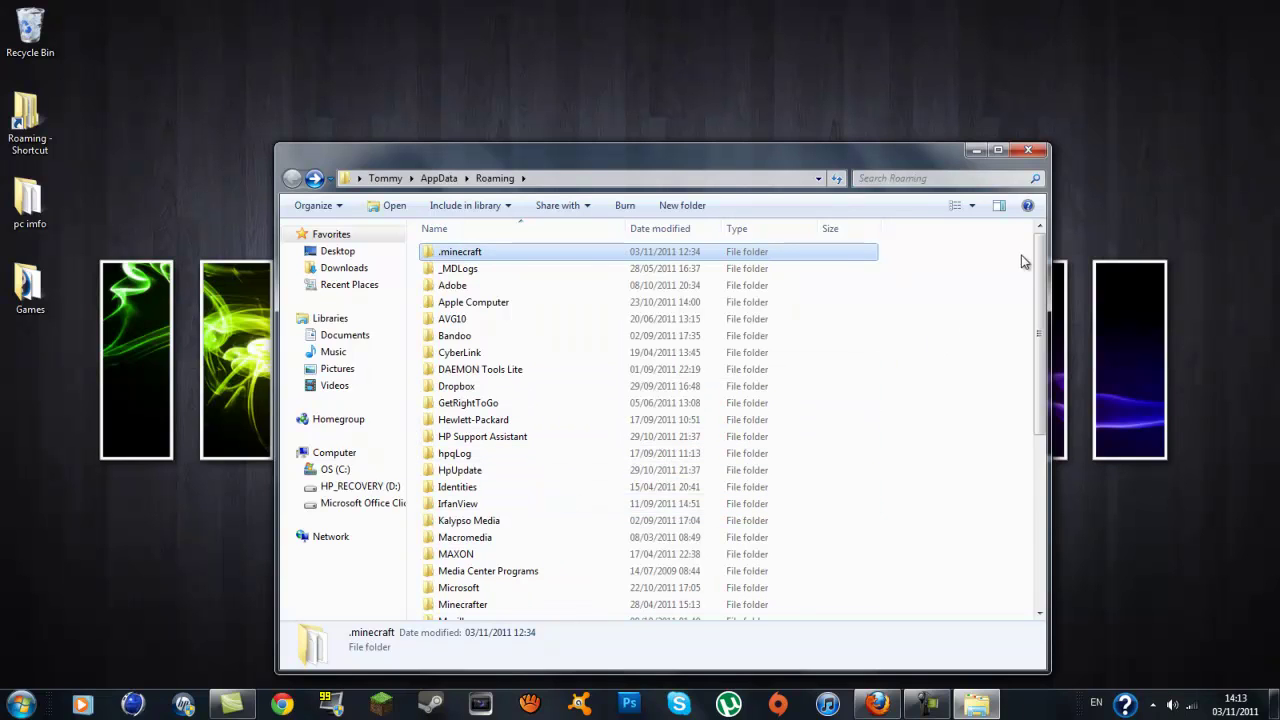
Step: Paste the copied .minecraft folder onto the desktop and rename it "back up"
{"action": "left_click_drag", "start_coordinate": [1039, 250], "coordinate": [1082, 212]}
{"action": "right_click", "coordinate": [35, 347]}
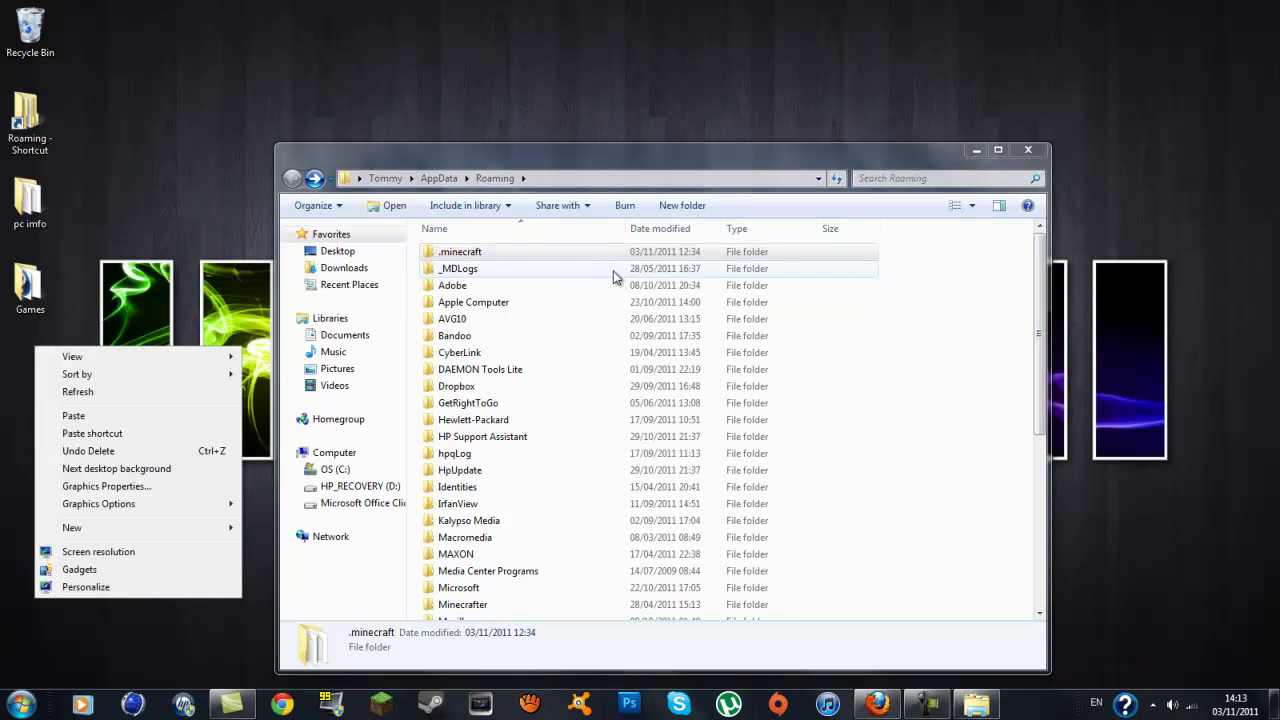
{"action": "left_click", "coordinate": [74, 415]}
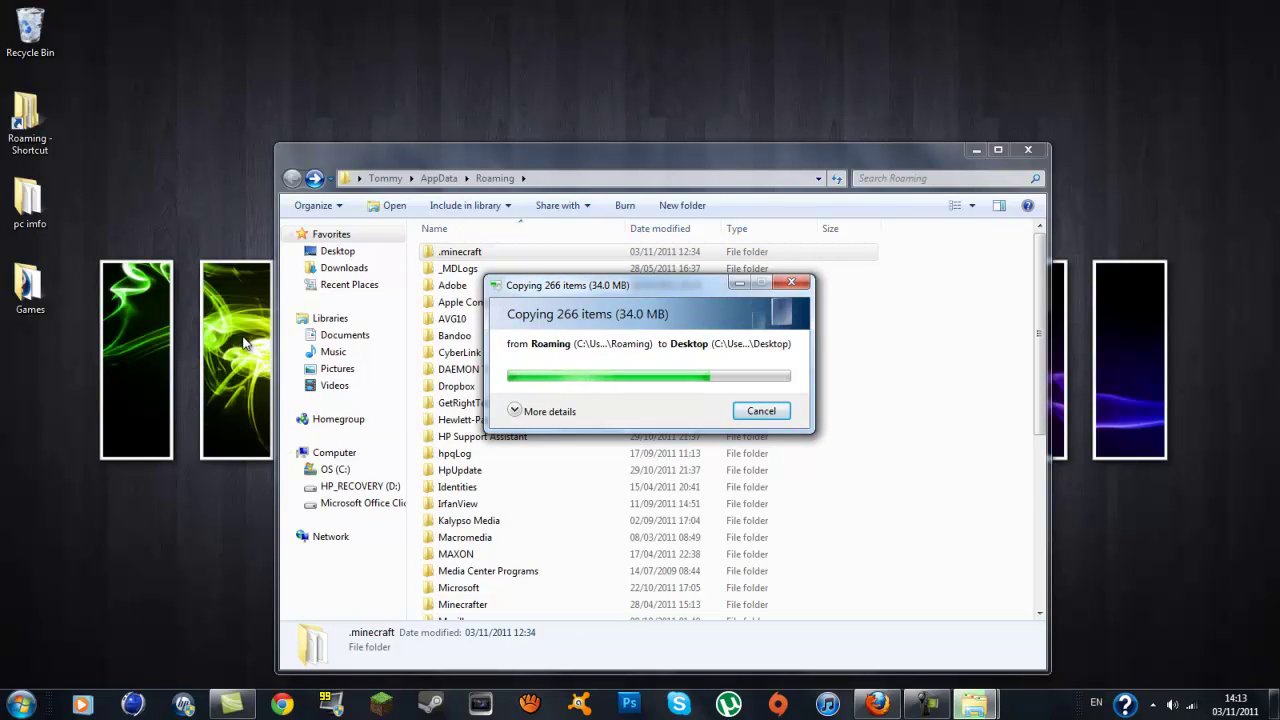
{"action": "right_click", "coordinate": [20, 300]}
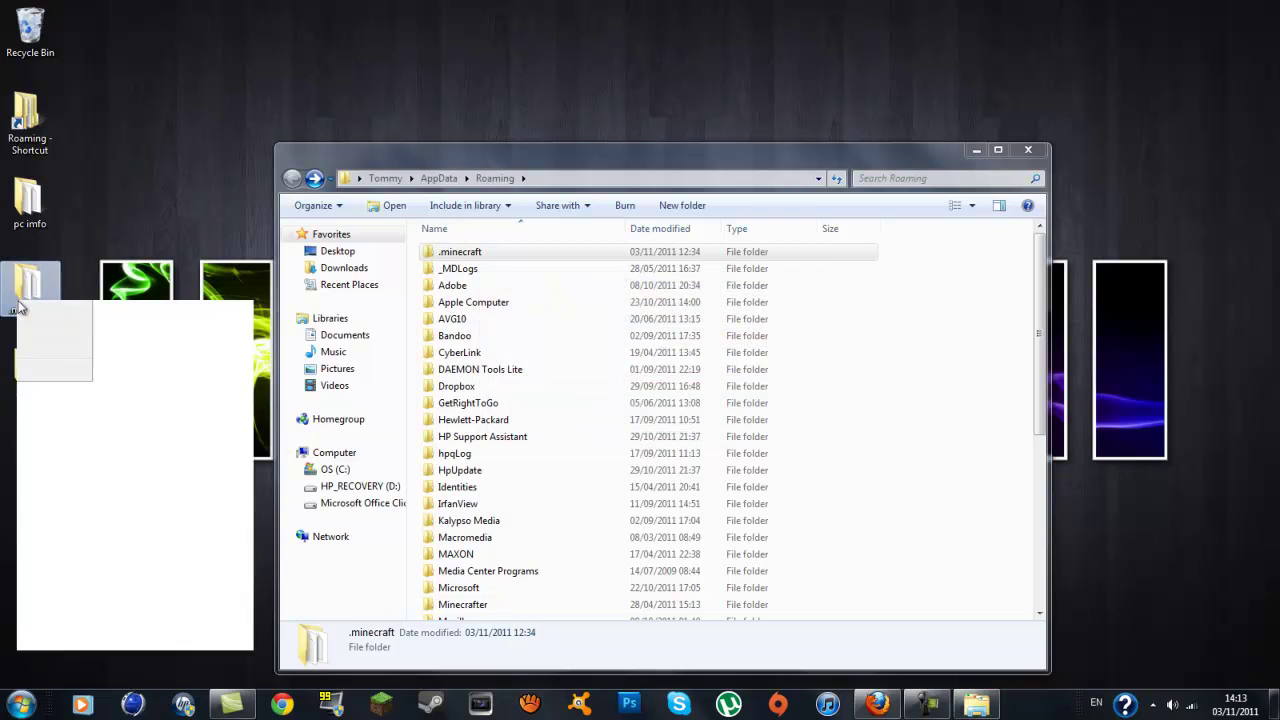
{"action": "left_click", "coordinate": [60, 615]}
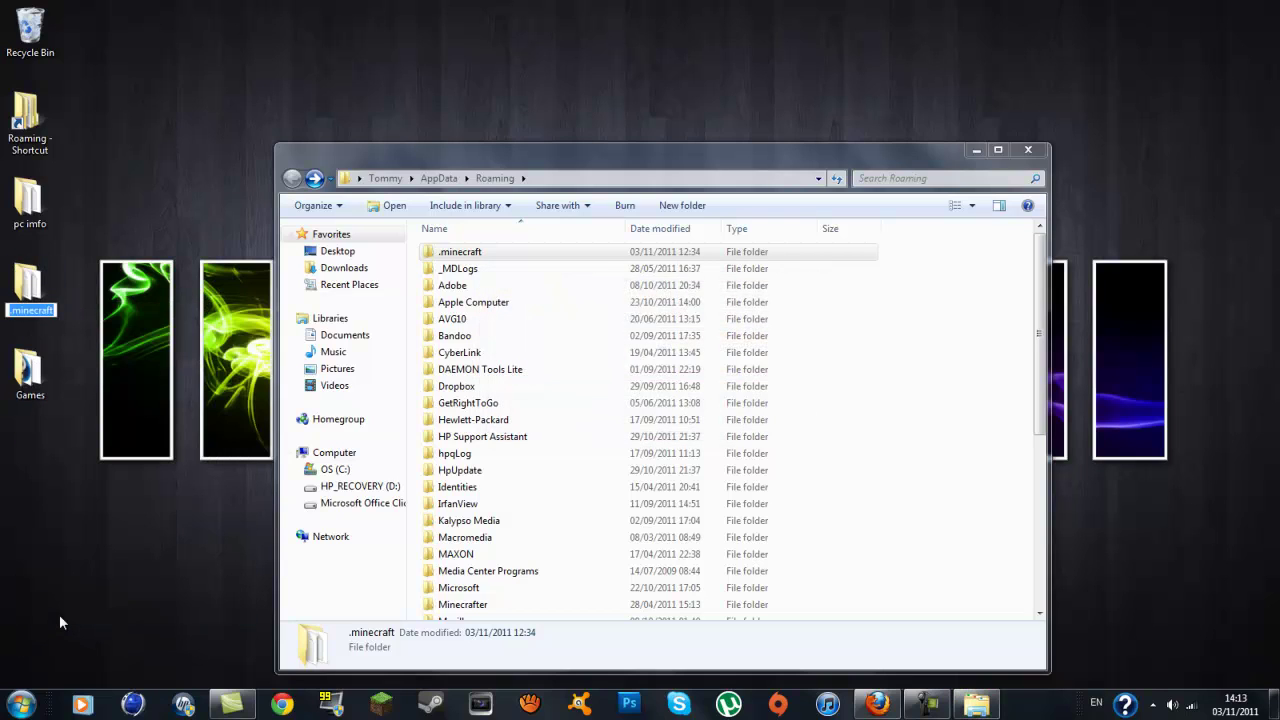
{"action": "type", "text": "back up"}
{"action": "key", "text": "Return"}
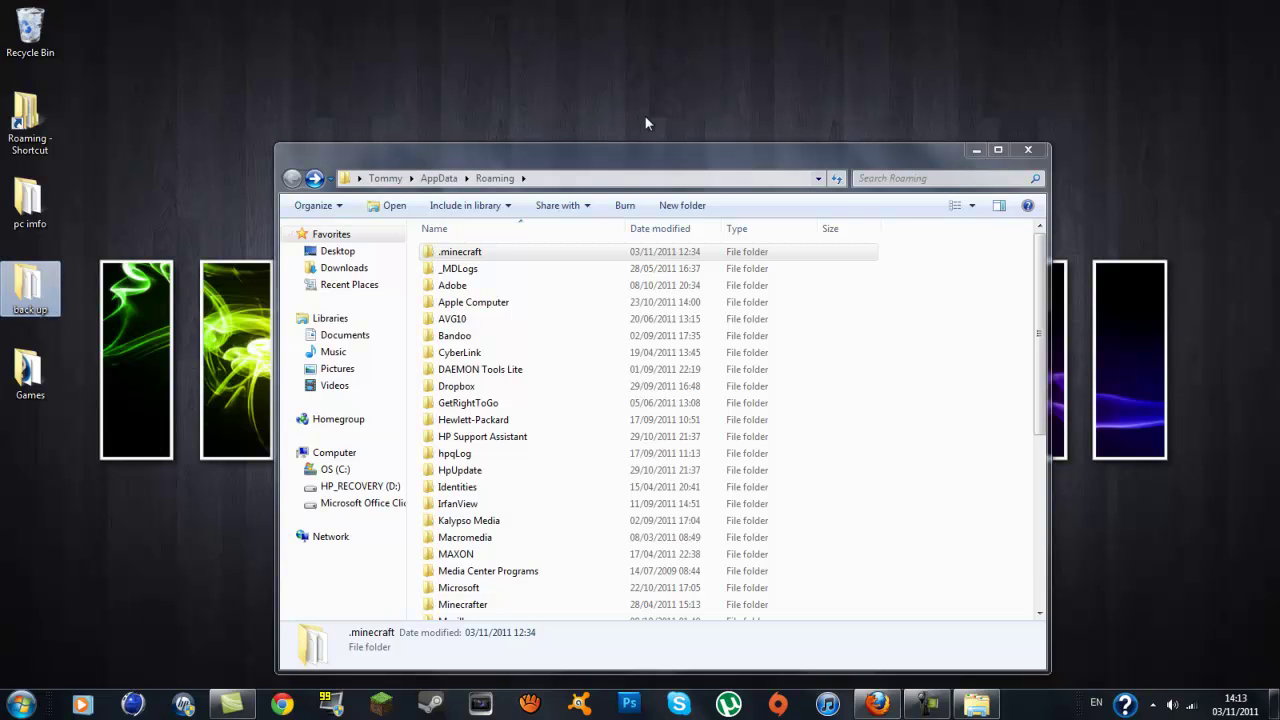
Step: Open the original .minecraft folder in Roaming to view its contents
{"action": "double_click", "coordinate": [445, 252]}
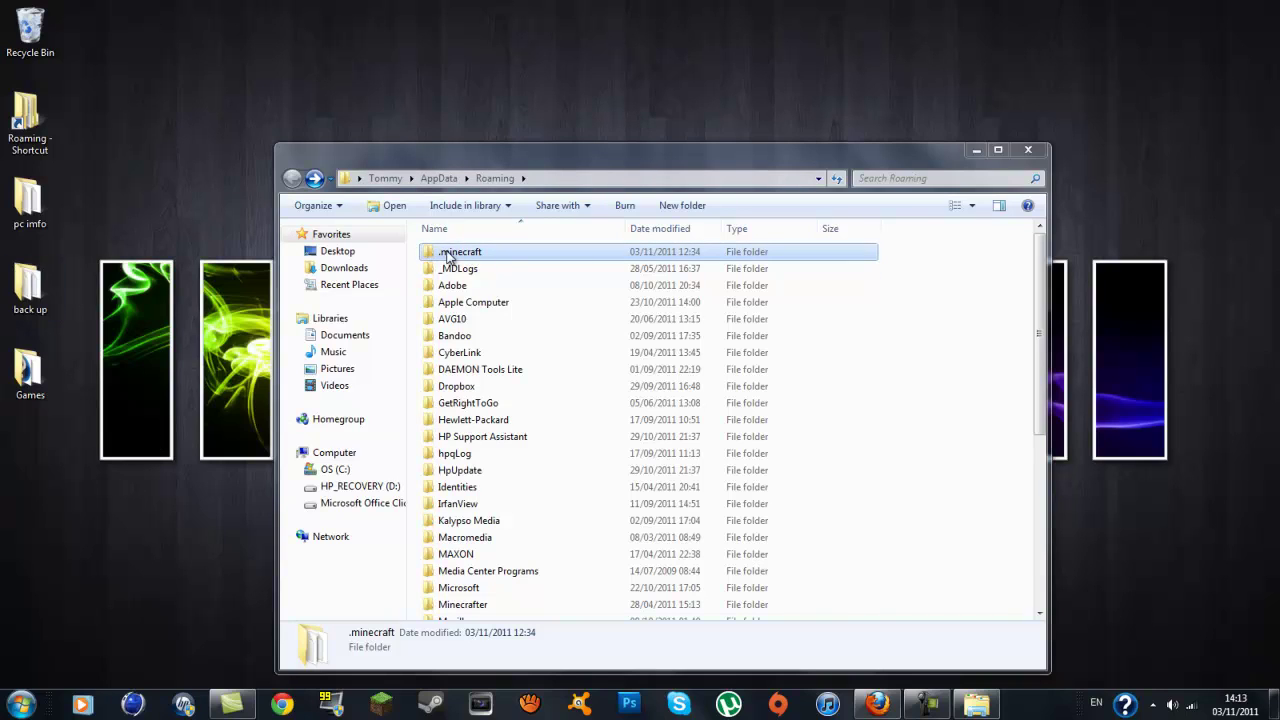
{"action": "left_click_drag", "start_coordinate": [664, 163], "coordinate": [674, 106]}
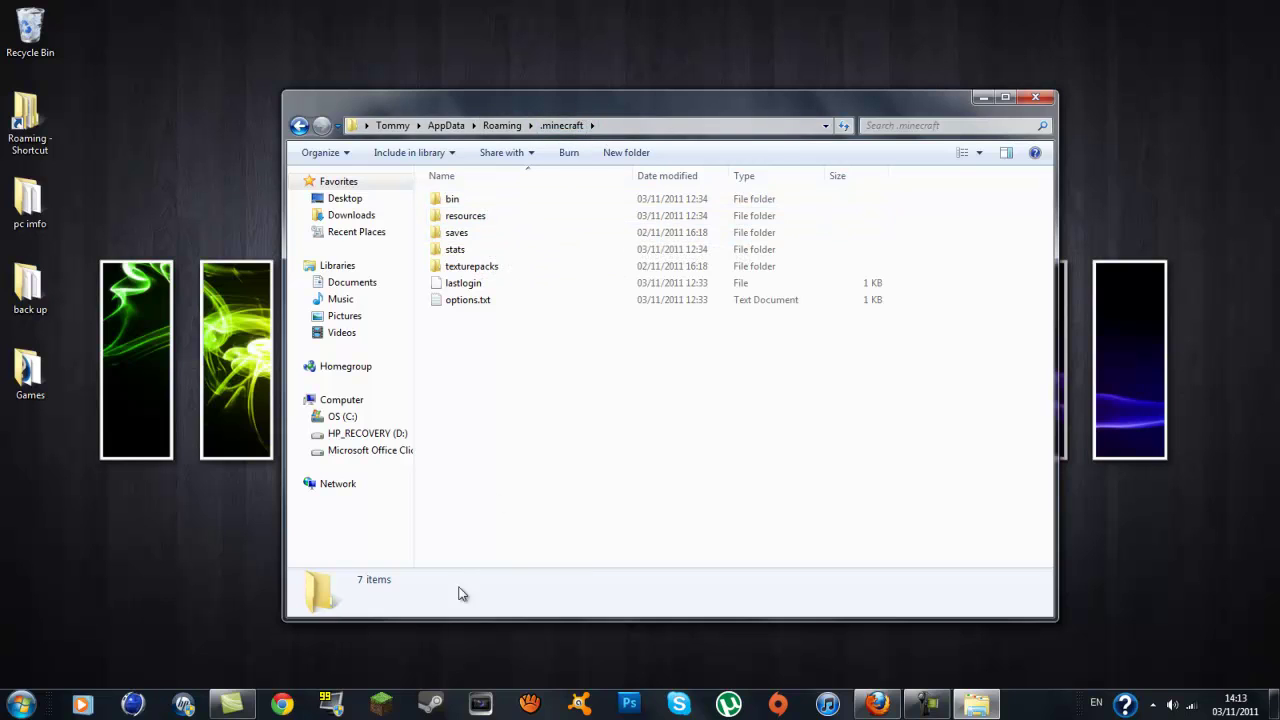
Step: Launch Minecraft and close the .minecraft folder window
{"action": "left_click", "coordinate": [380, 704]}
{"action": "left_click", "coordinate": [688, 366]}
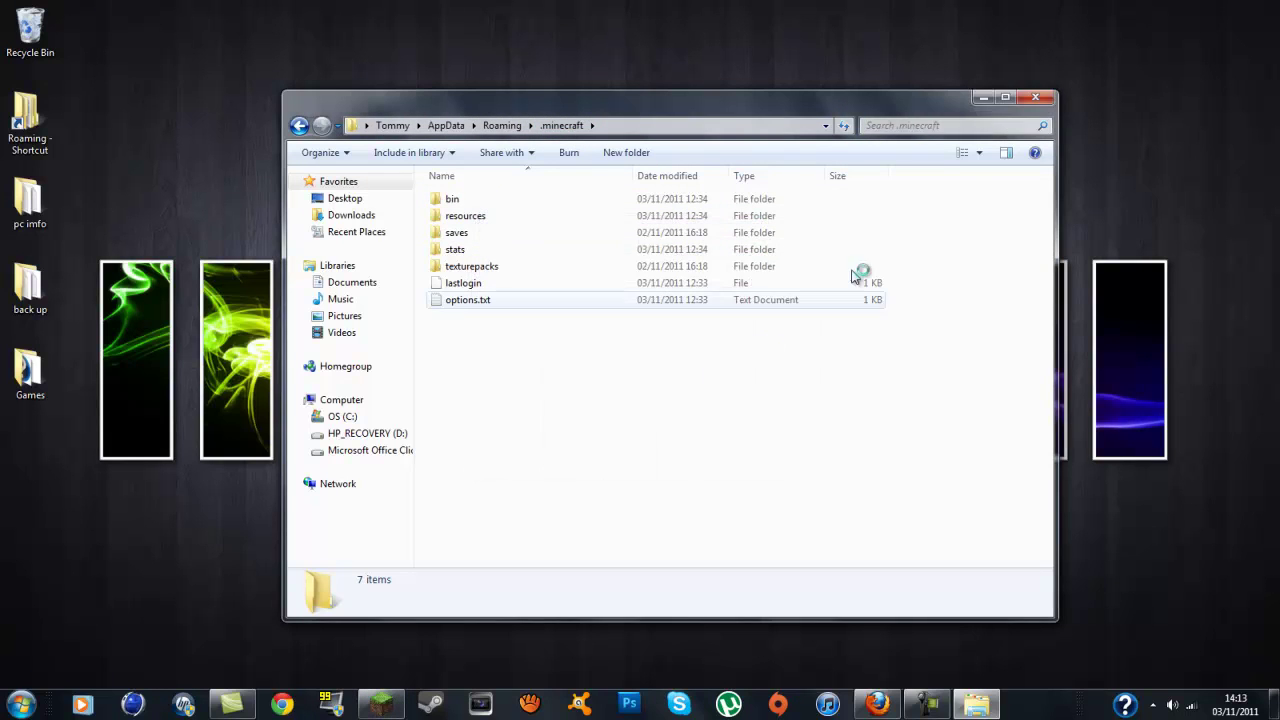
{"action": "left_click", "coordinate": [1035, 97]}
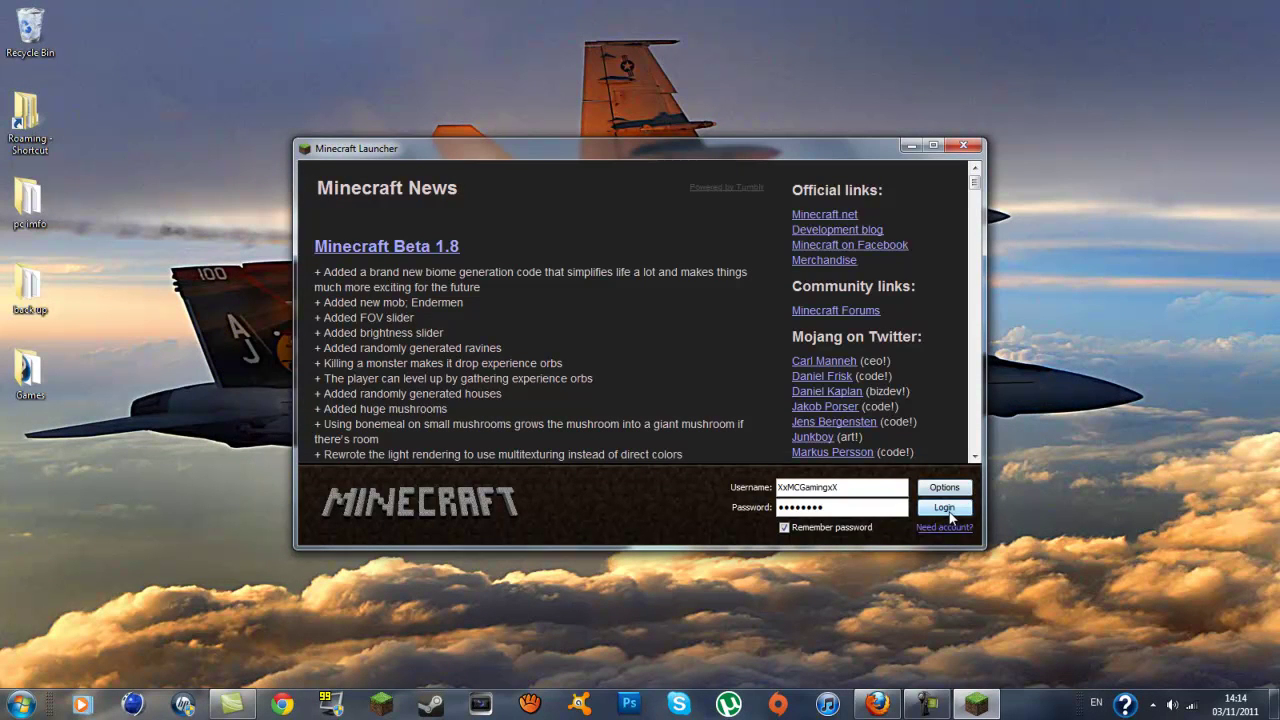
Step: Force a game update in the launcher options and log in with the remembered account
{"action": "left_click", "coordinate": [944, 508]}
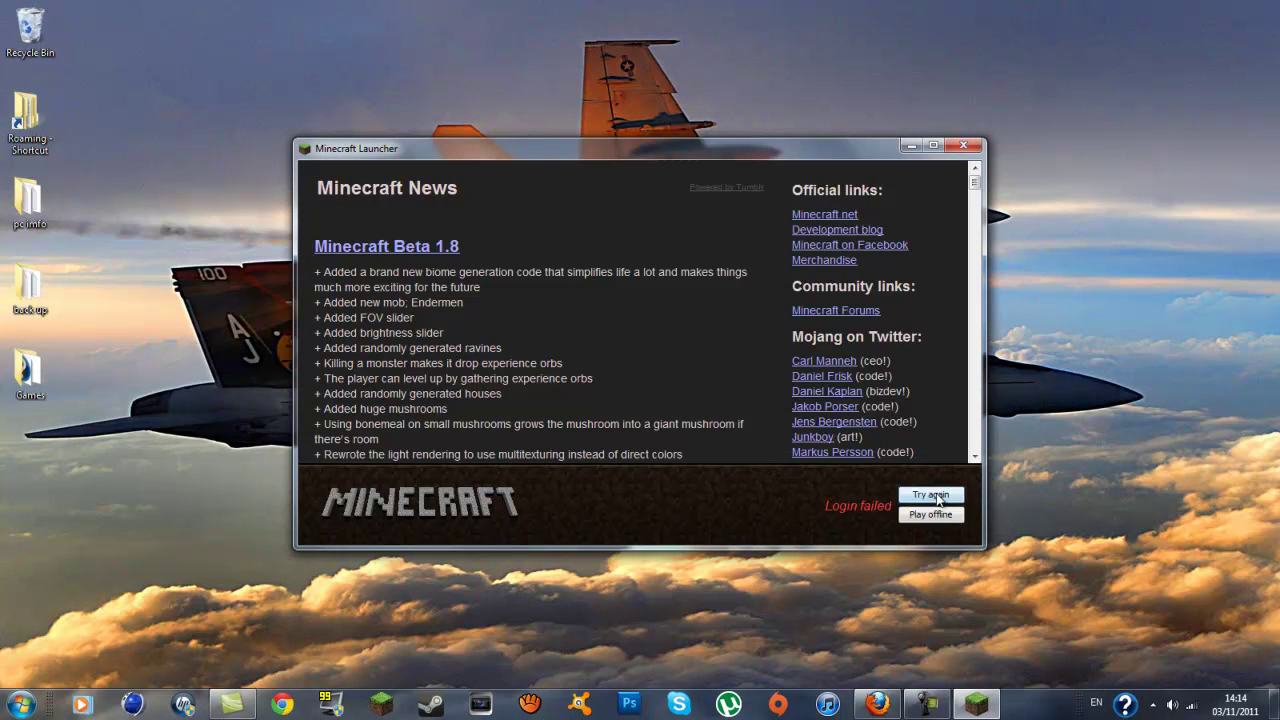
{"action": "left_click", "coordinate": [931, 495]}
{"action": "left_click", "coordinate": [945, 488]}
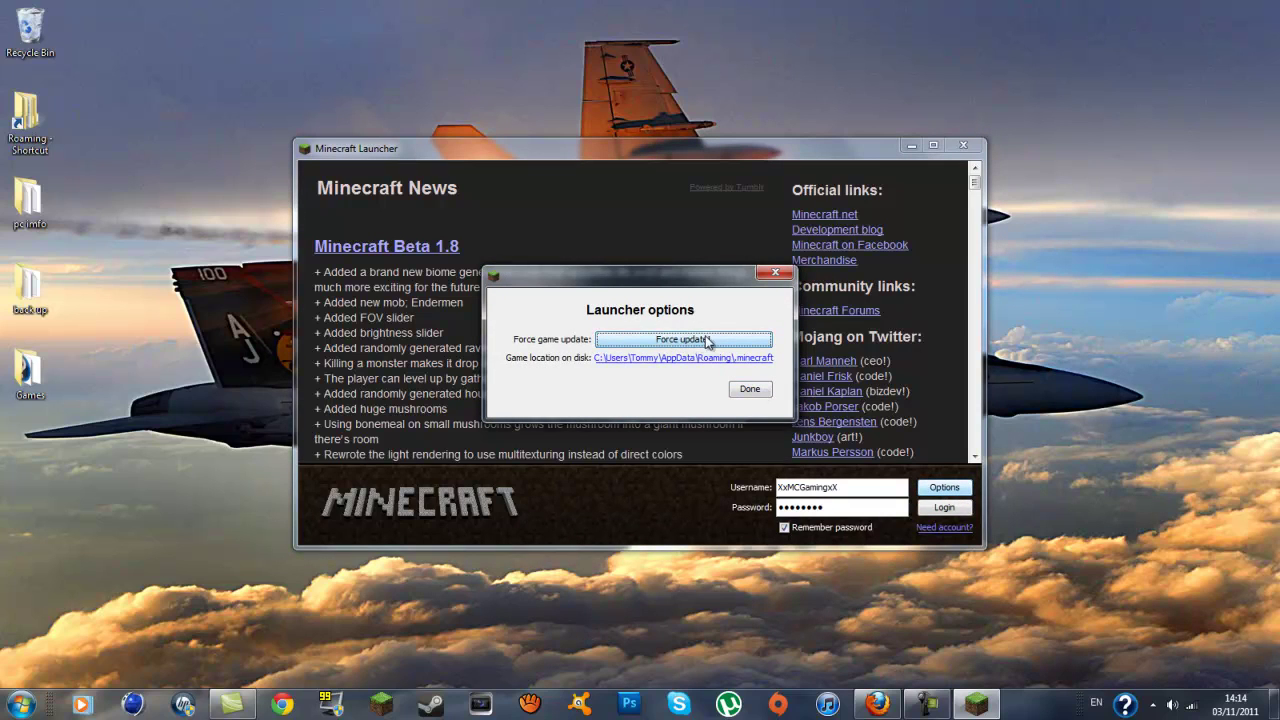
{"action": "left_click", "coordinate": [743, 345]}
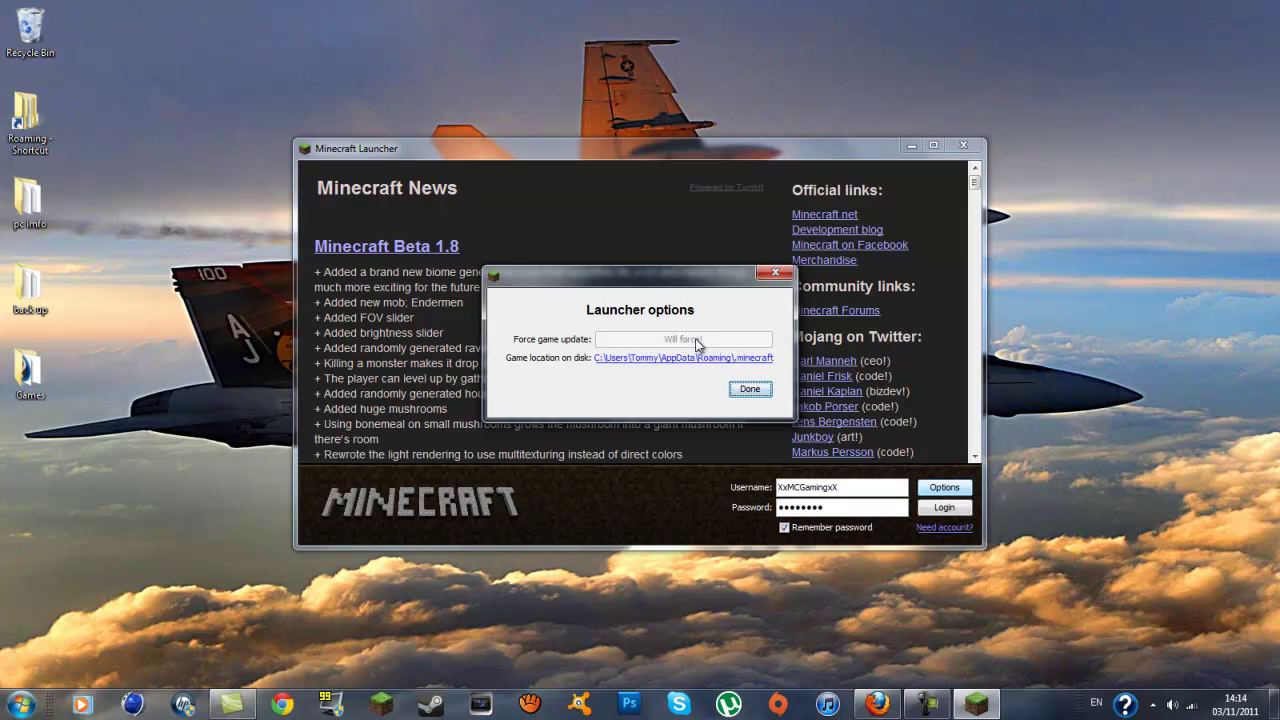
{"action": "left_click", "coordinate": [750, 389]}
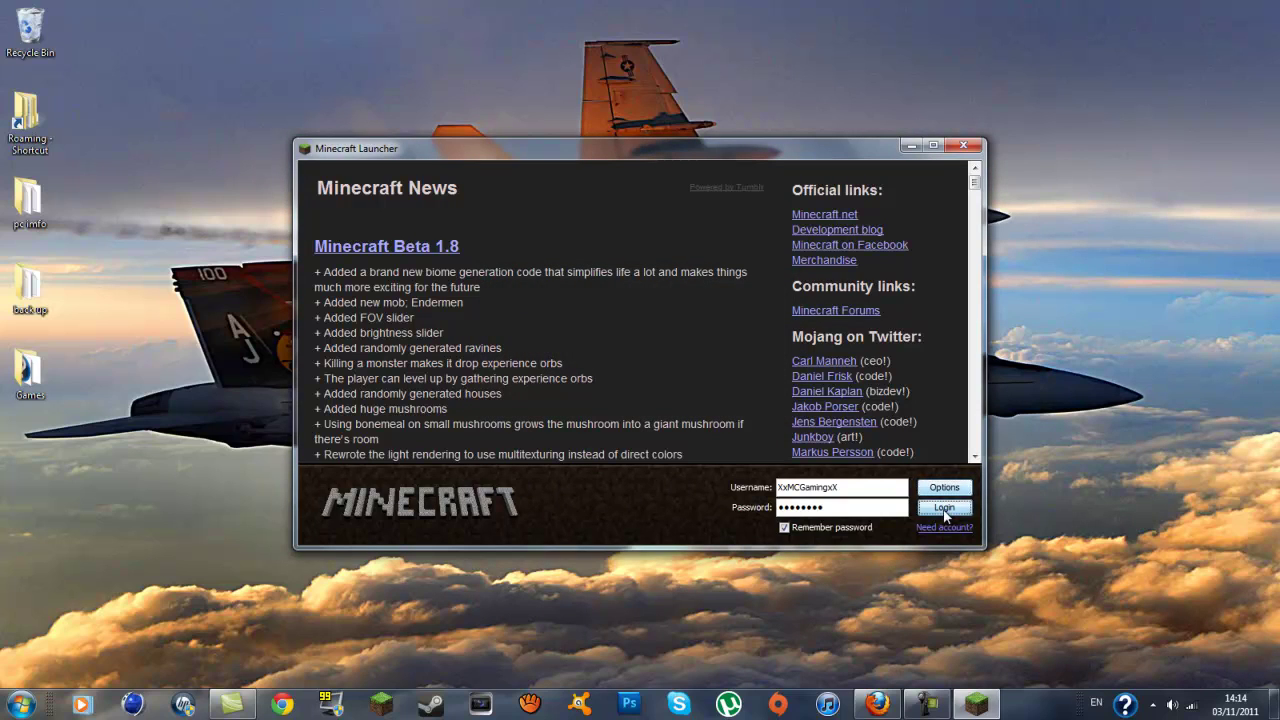
{"action": "left_click", "coordinate": [944, 508]}
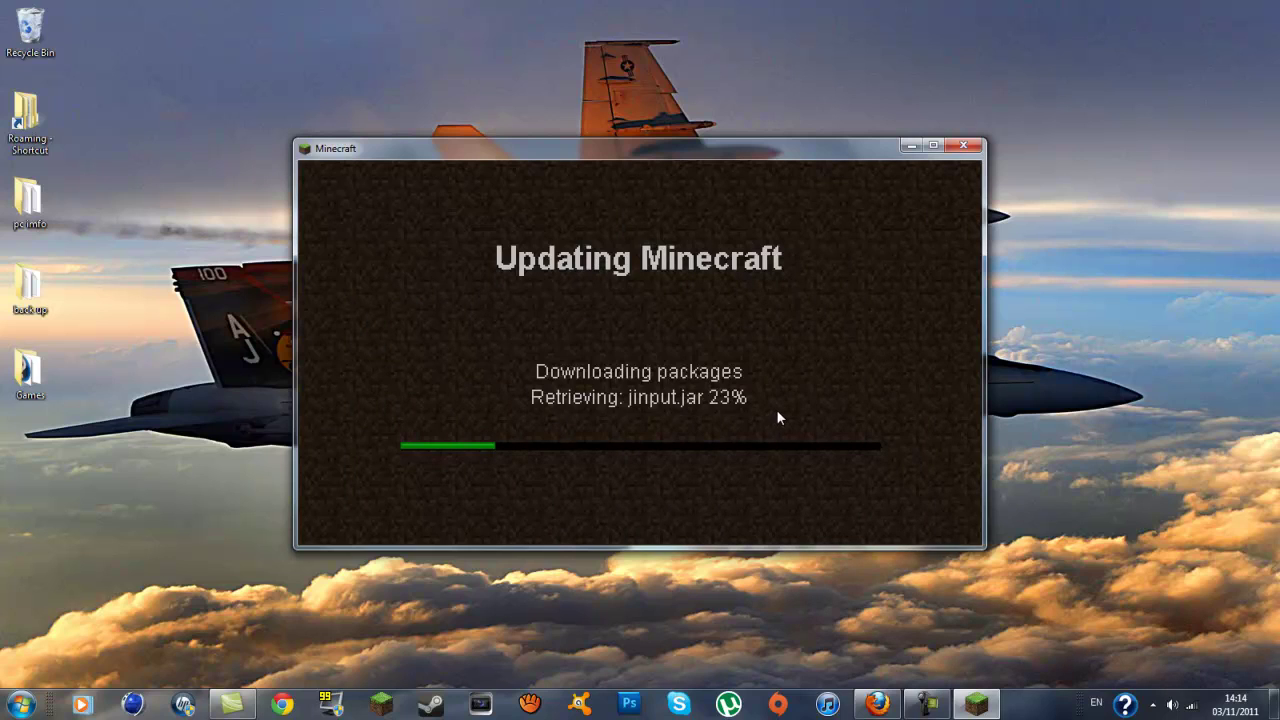
Step: Open the Roaming folder by searching Windows for %appdata%
{"action": "left_click", "coordinate": [20, 704]}
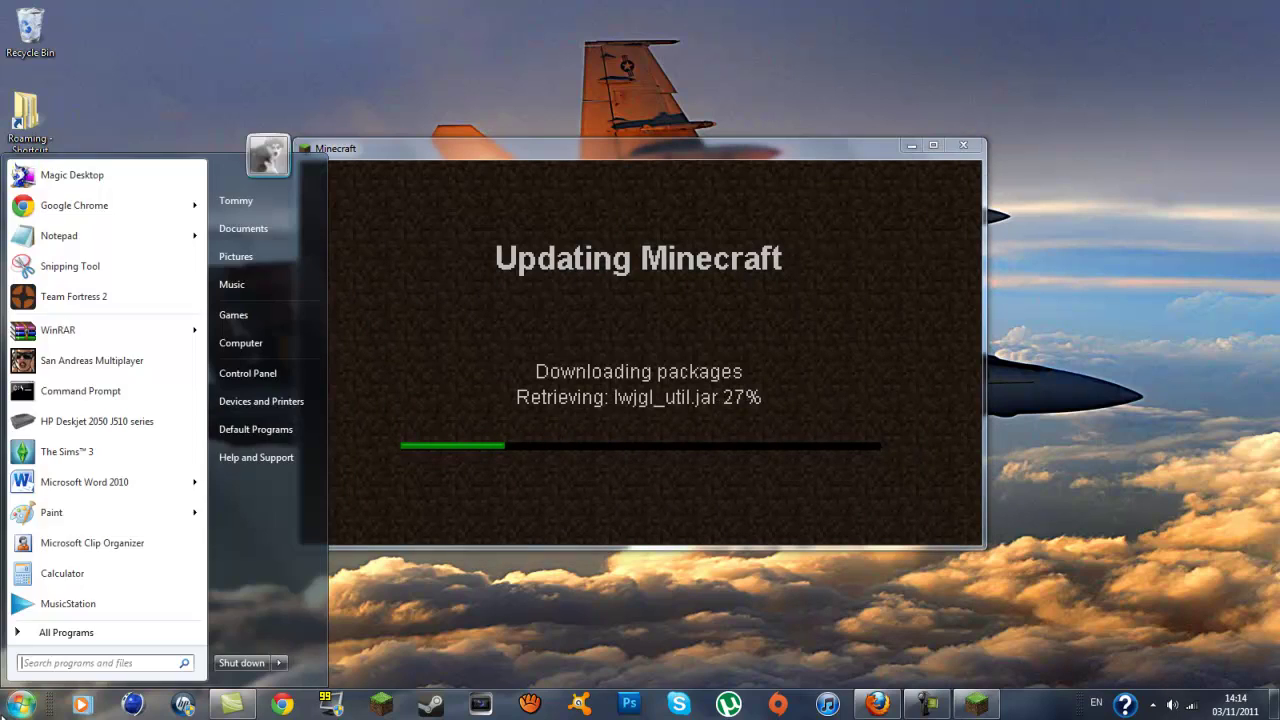
{"action": "left_click", "coordinate": [634, 622]}
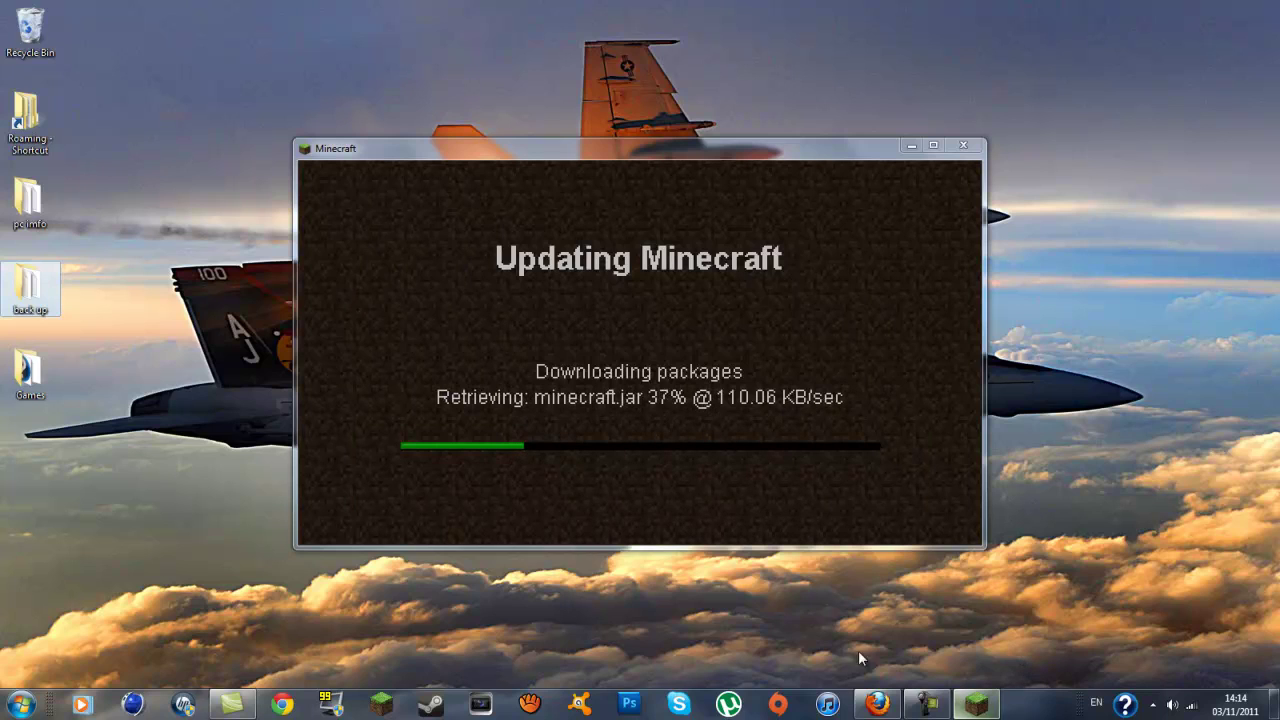
{"action": "left_click", "coordinate": [20, 704]}
{"action": "left_click", "coordinate": [53, 664]}
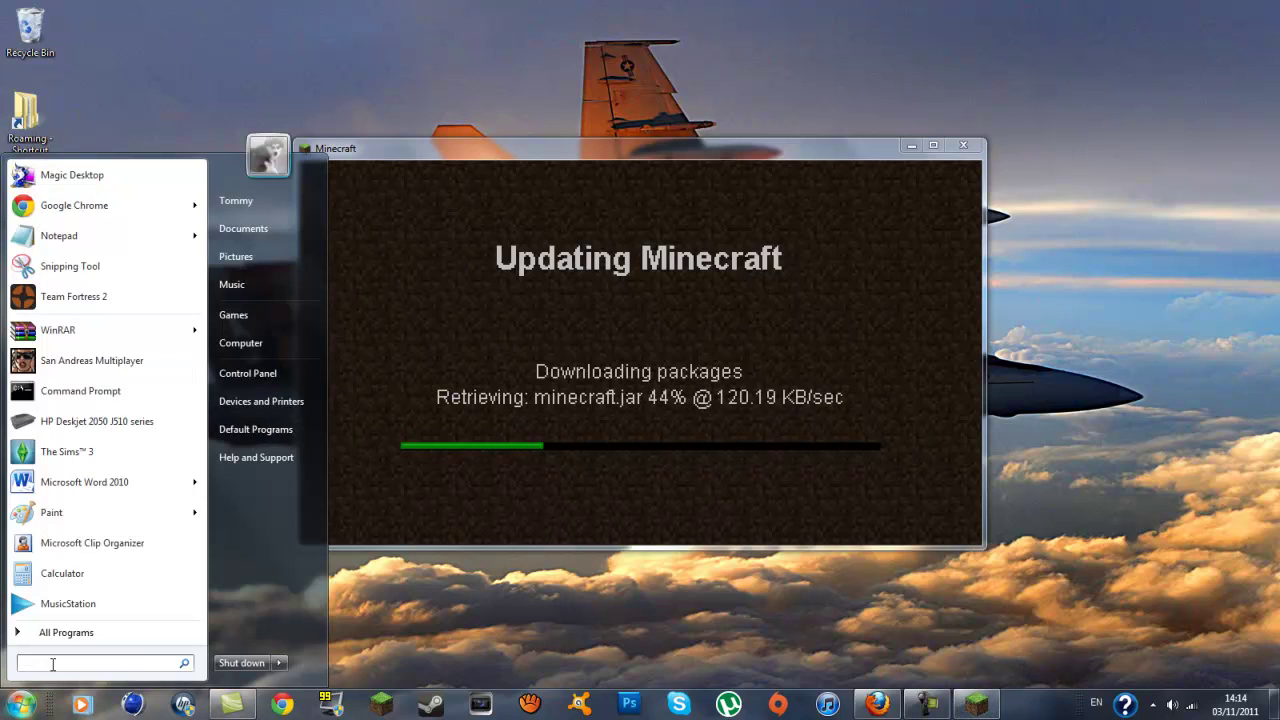
{"action": "type", "text": "%ap"}
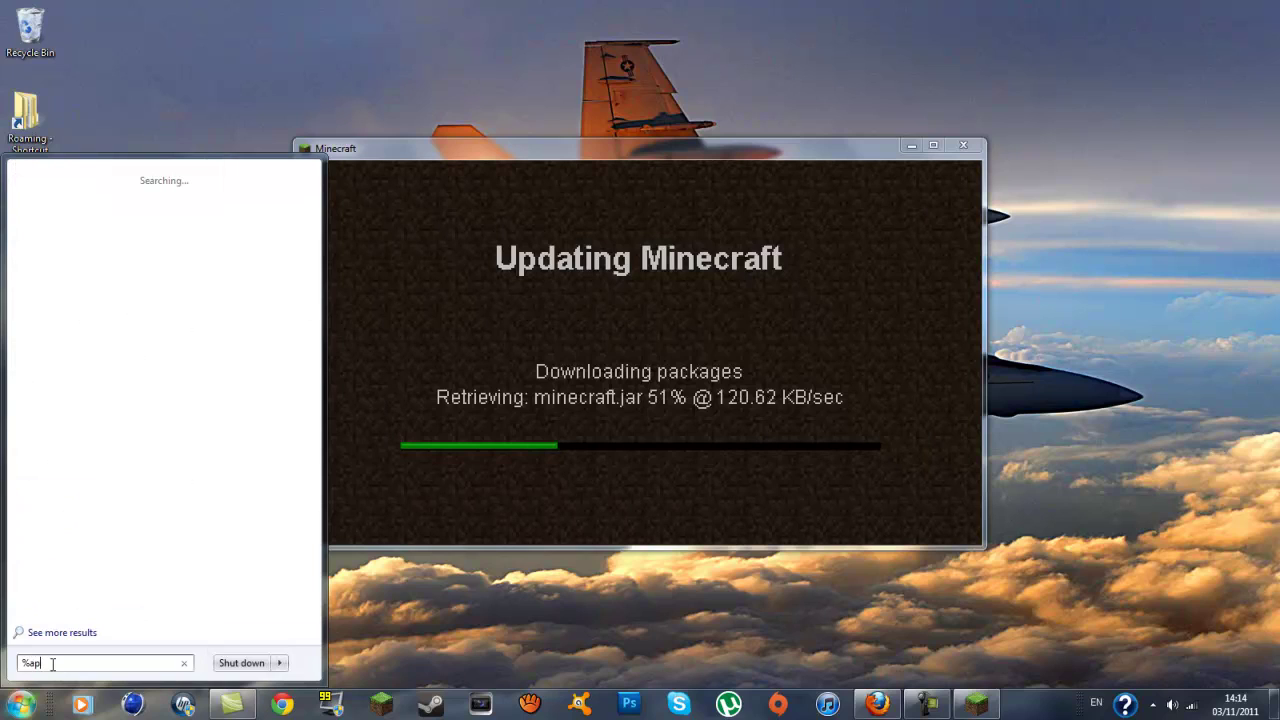
{"action": "type", "text": "pdtata"}
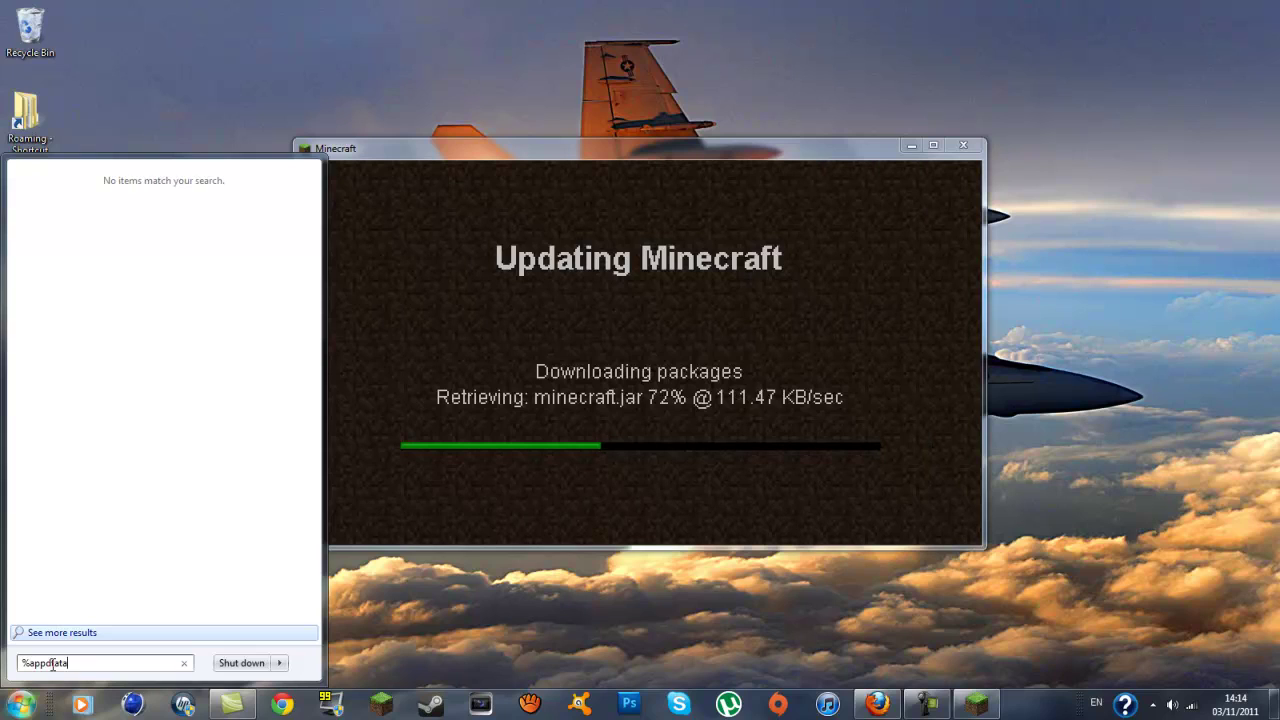
{"action": "type", "text": "%"}
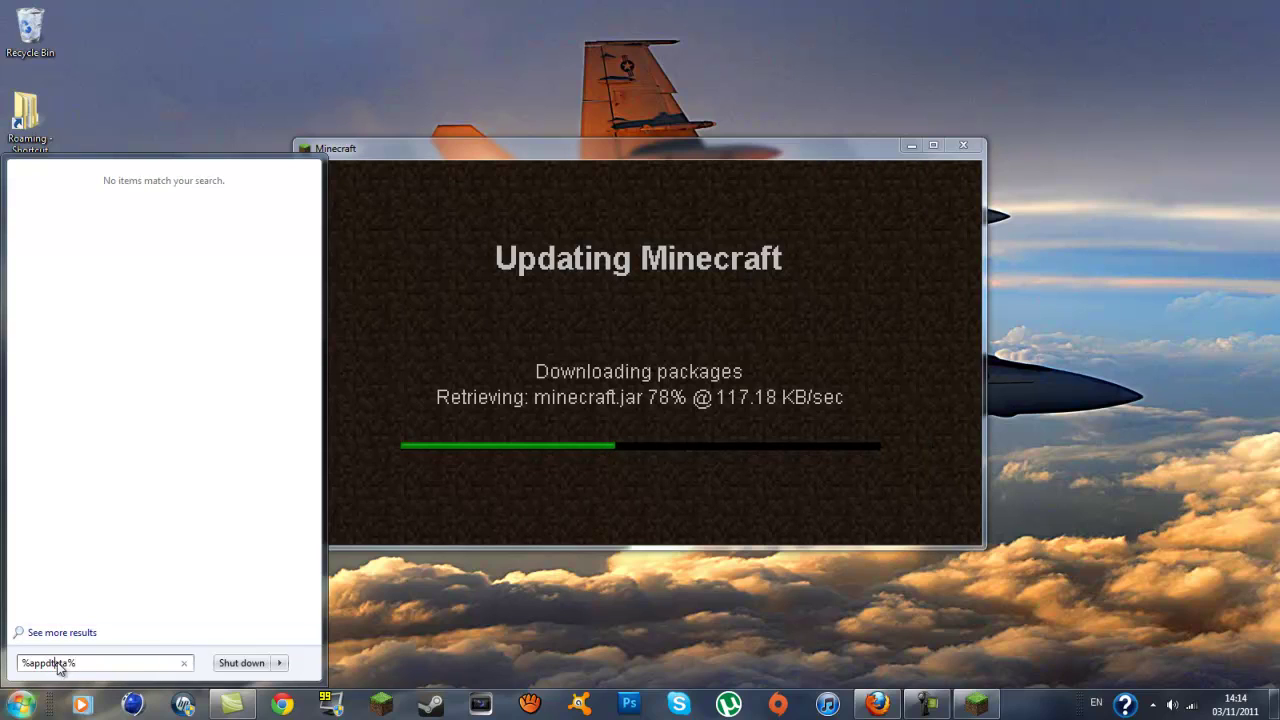
{"action": "key", "text": "BackSpace"}
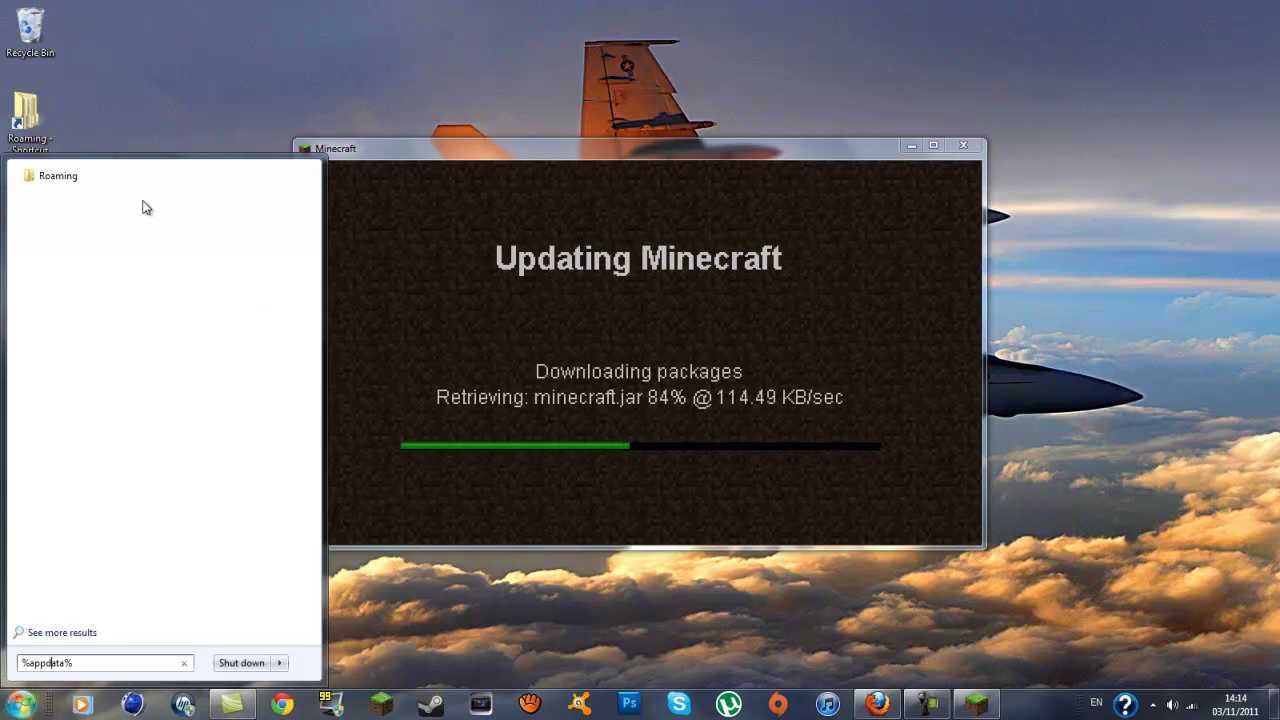
{"action": "left_click", "coordinate": [125, 186]}
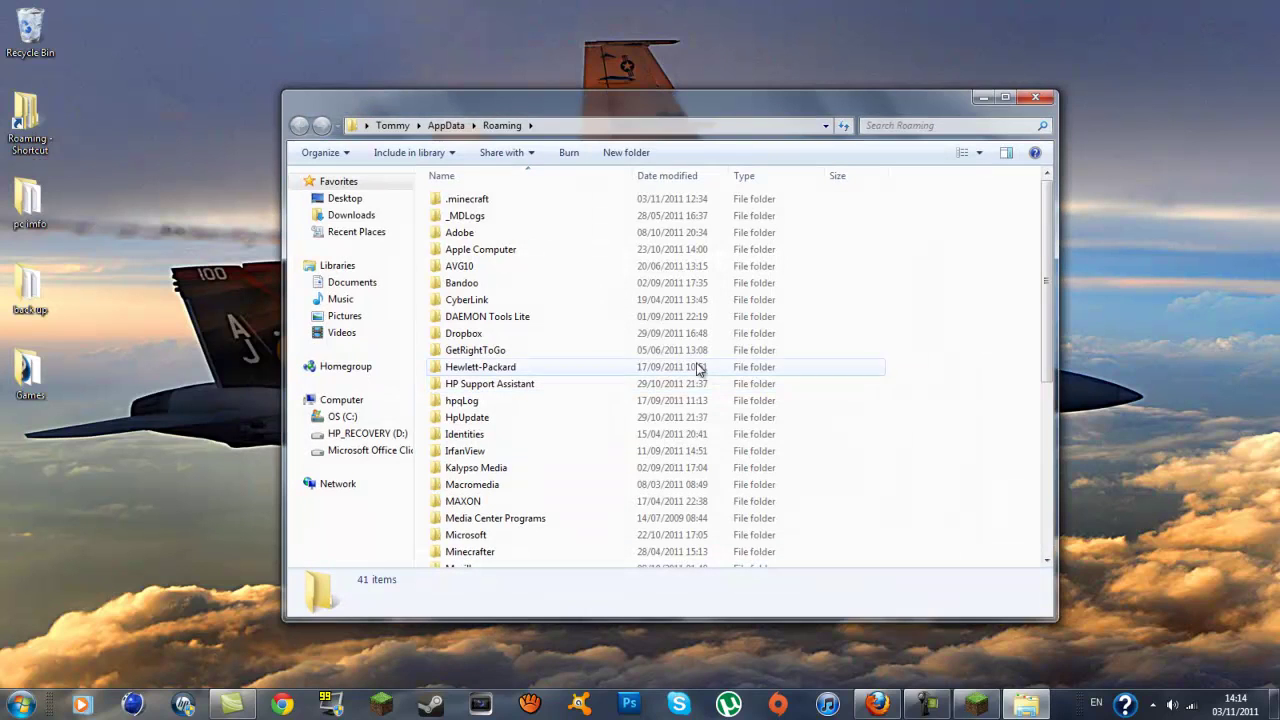
Step: Check the Minecraft title screen, minimize the game, and reposition the Roaming folder window
{"action": "left_click_drag", "start_coordinate": [642, 97], "coordinate": [523, 348]}
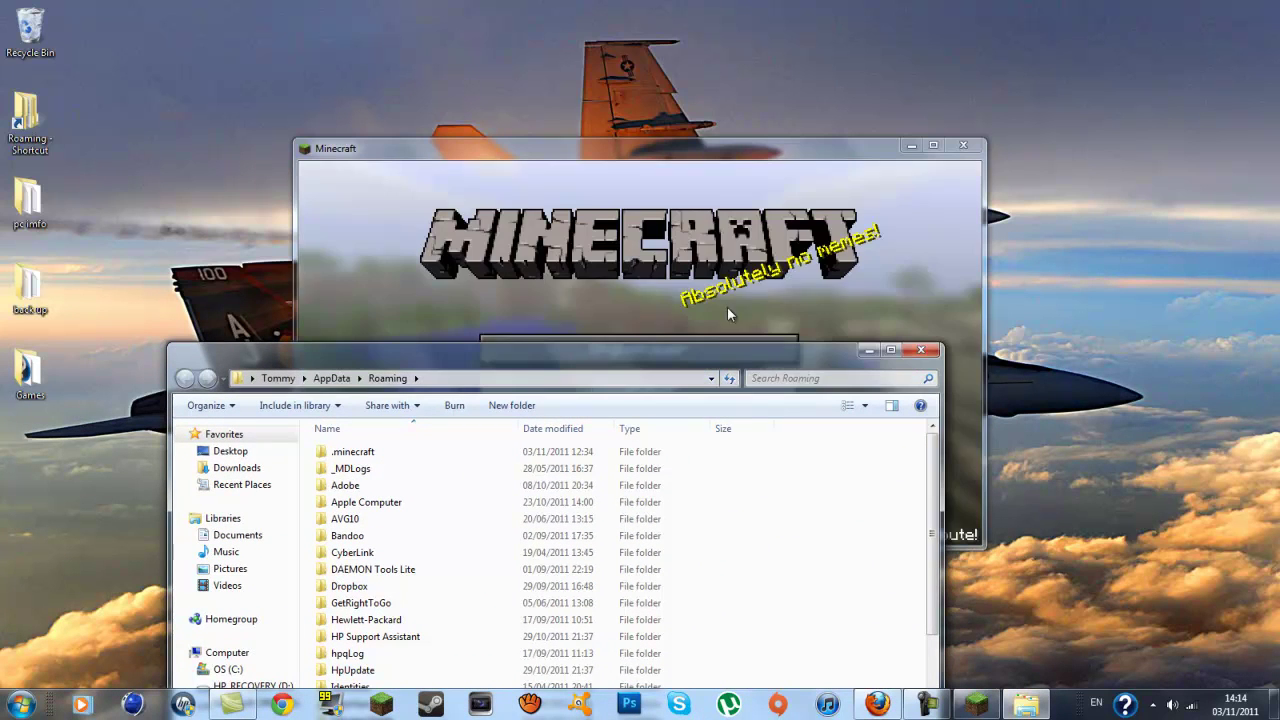
{"action": "left_click", "coordinate": [686, 157]}
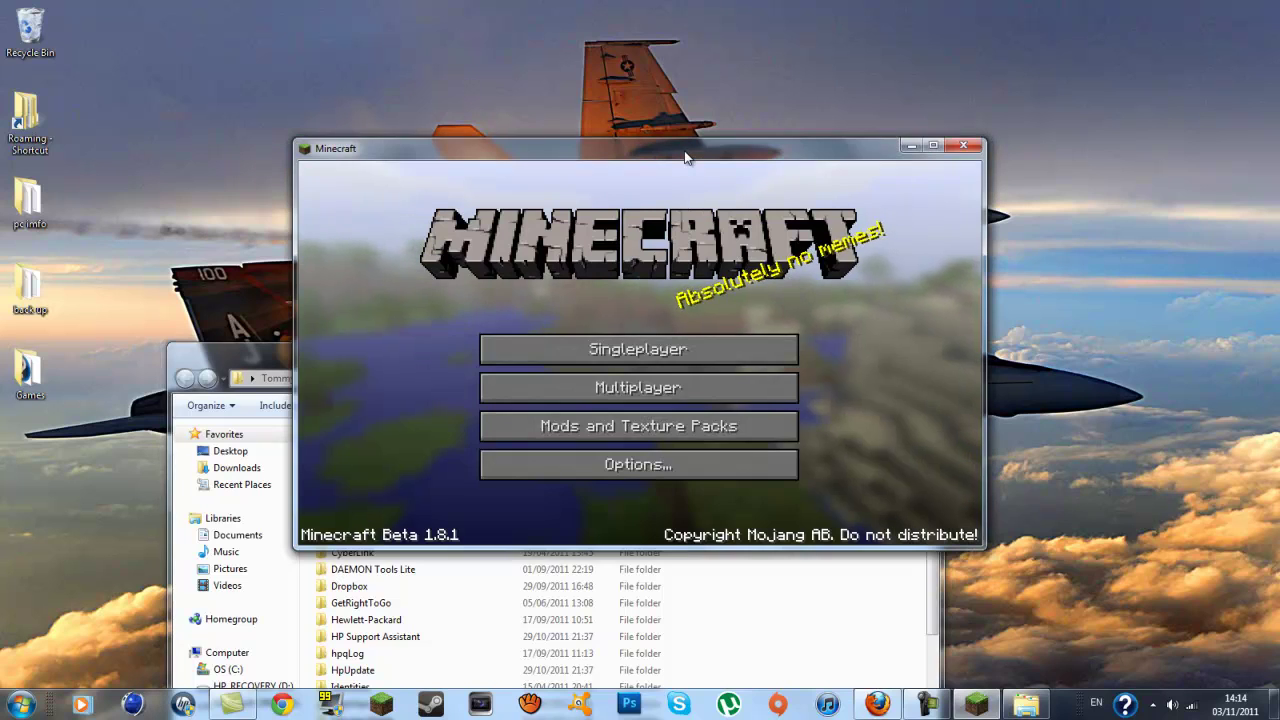
{"action": "left_click", "coordinate": [911, 147]}
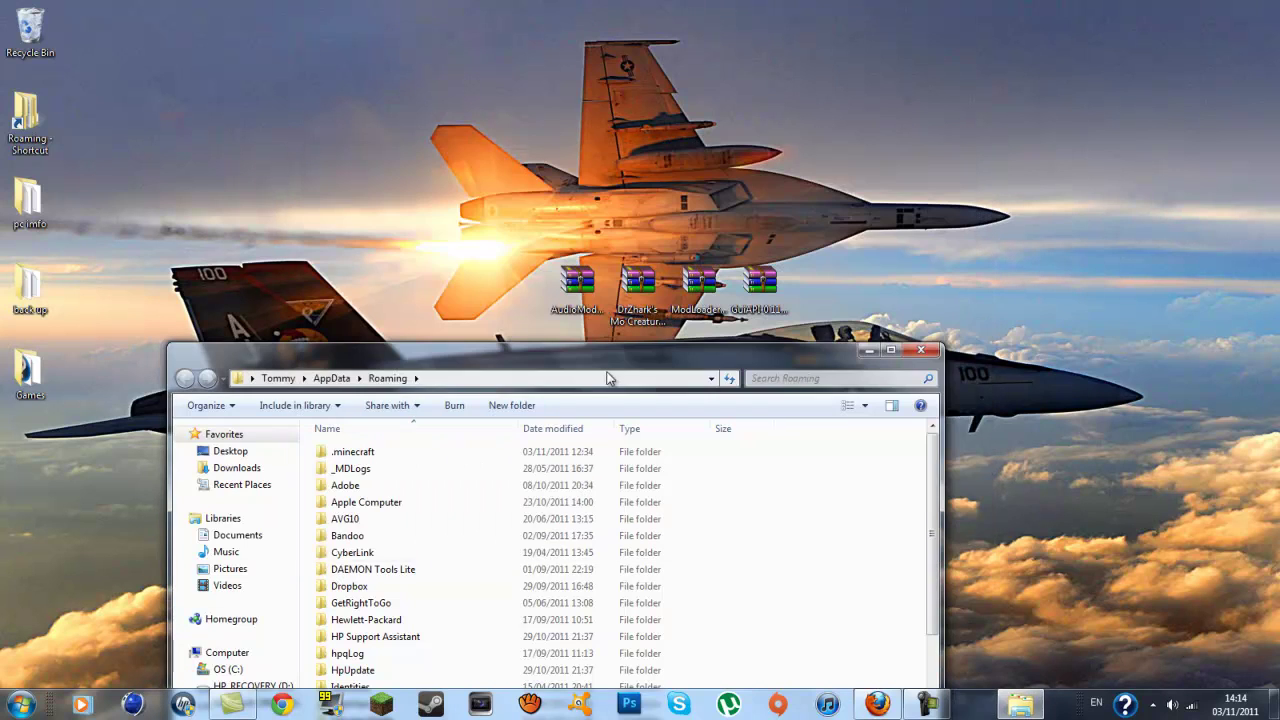
{"action": "left_click_drag", "start_coordinate": [606, 360], "coordinate": [596, 119]}
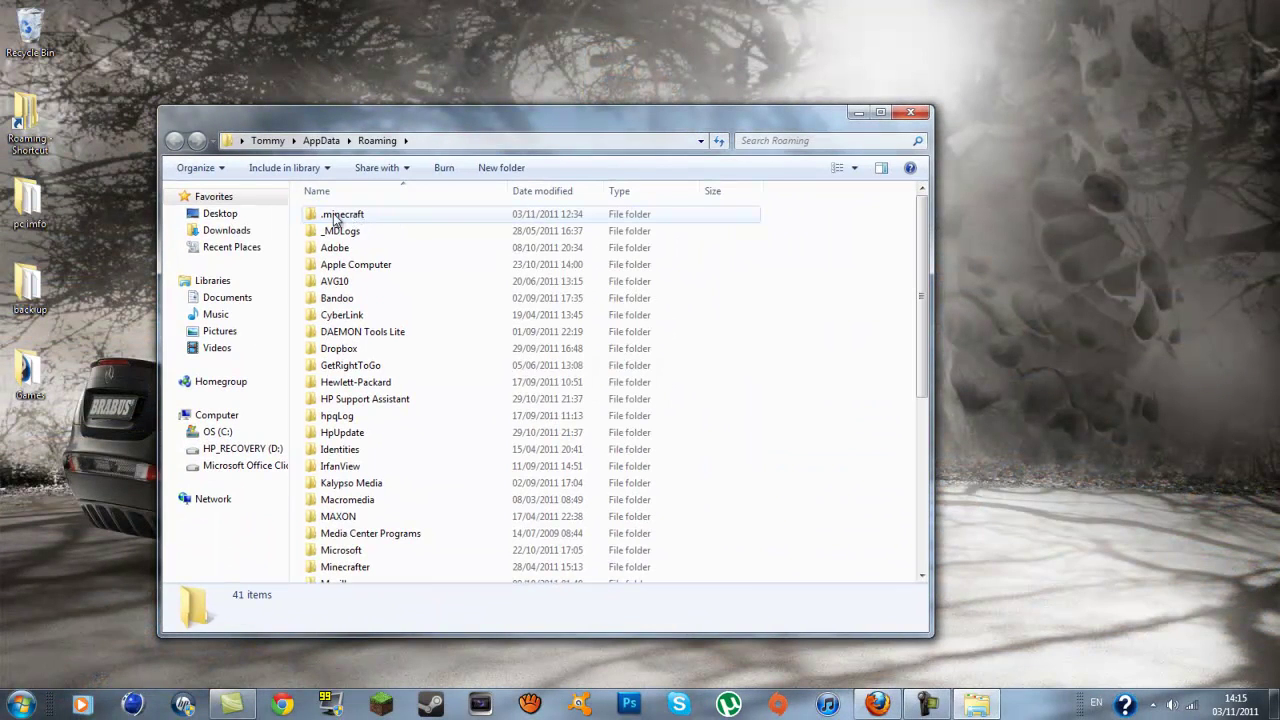
Step: Open the bin folder inside .minecraft and select minecraft.jar
{"action": "double_click", "coordinate": [328, 219]}
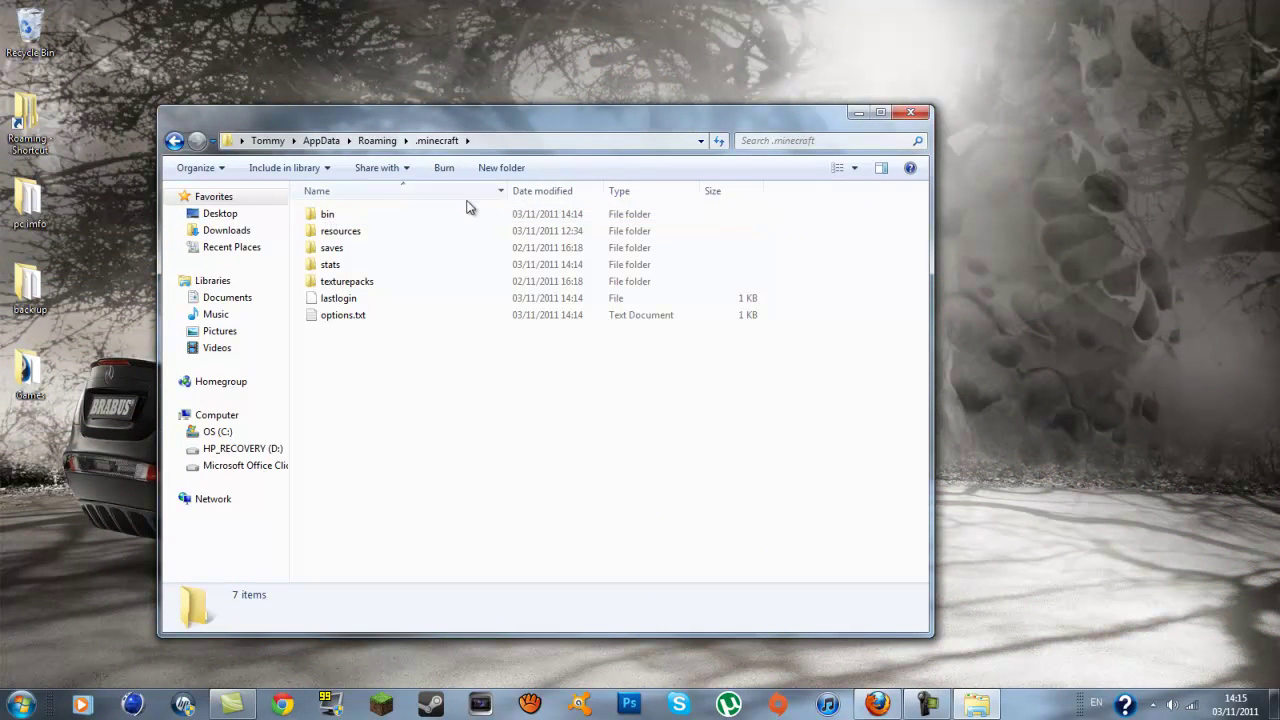
{"action": "double_click", "coordinate": [594, 217]}
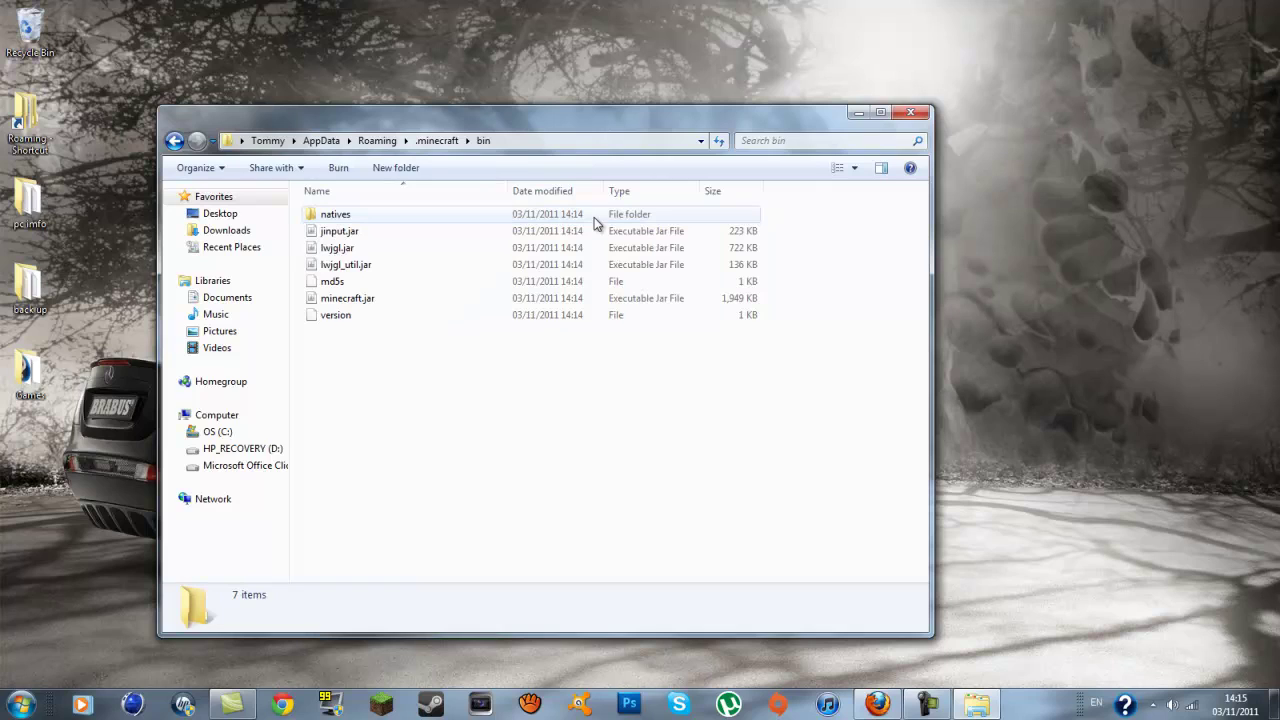
{"action": "left_click", "coordinate": [396, 303]}
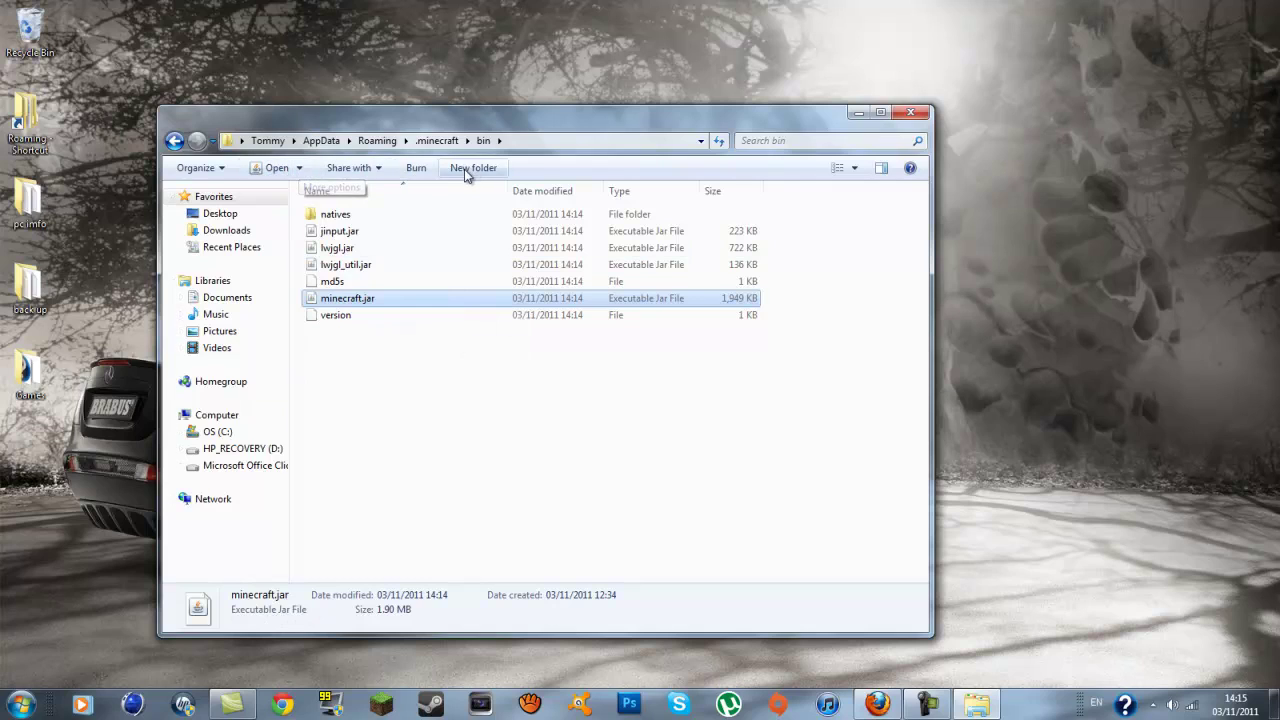
Step: Examine the advanced View settings in Folder Options, including hidden files and known file extensions, and leave without applying changes
{"action": "left_click", "coordinate": [218, 168]}
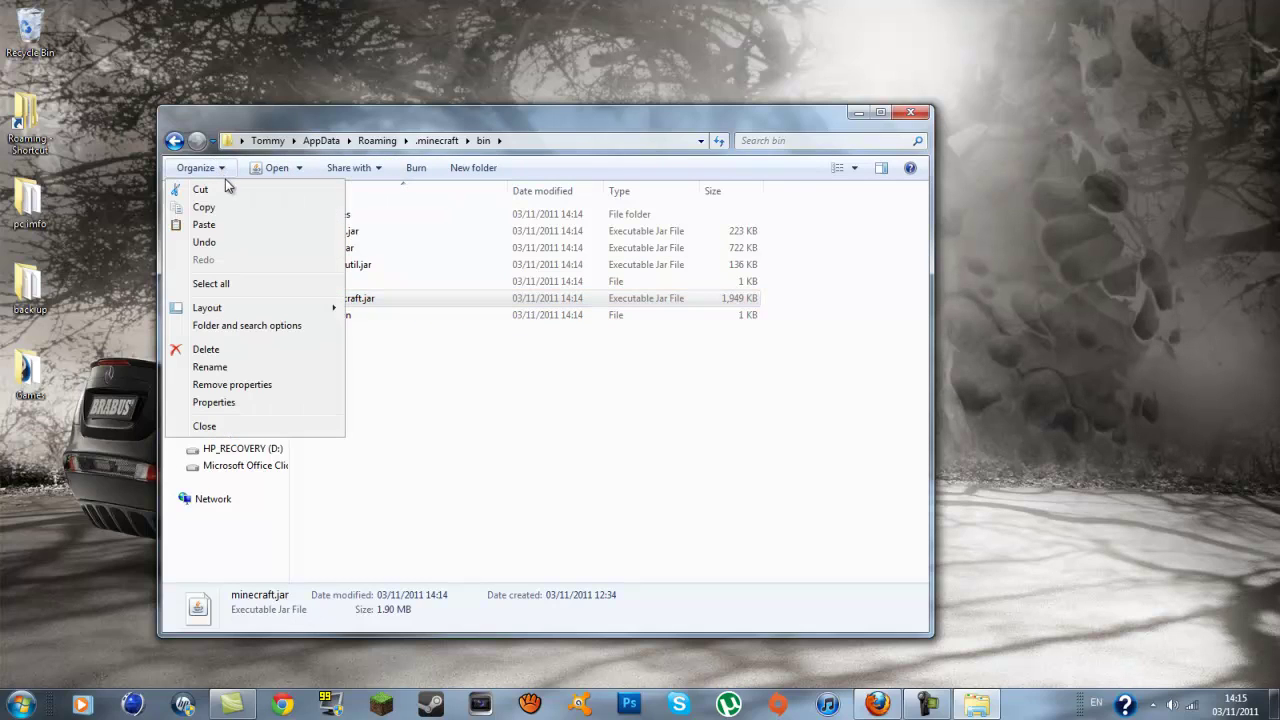
{"action": "left_click", "coordinate": [252, 328]}
{"action": "left_click_drag", "start_coordinate": [348, 174], "coordinate": [483, 160]}
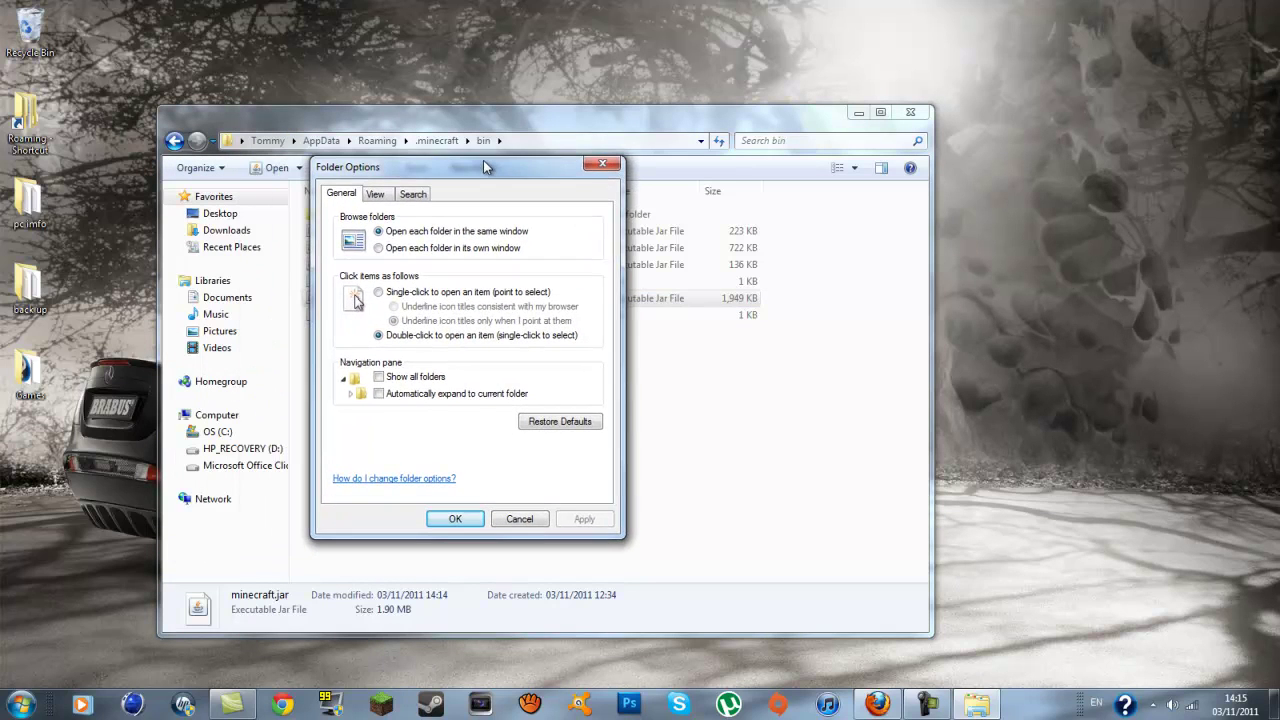
{"action": "left_click", "coordinate": [376, 197]}
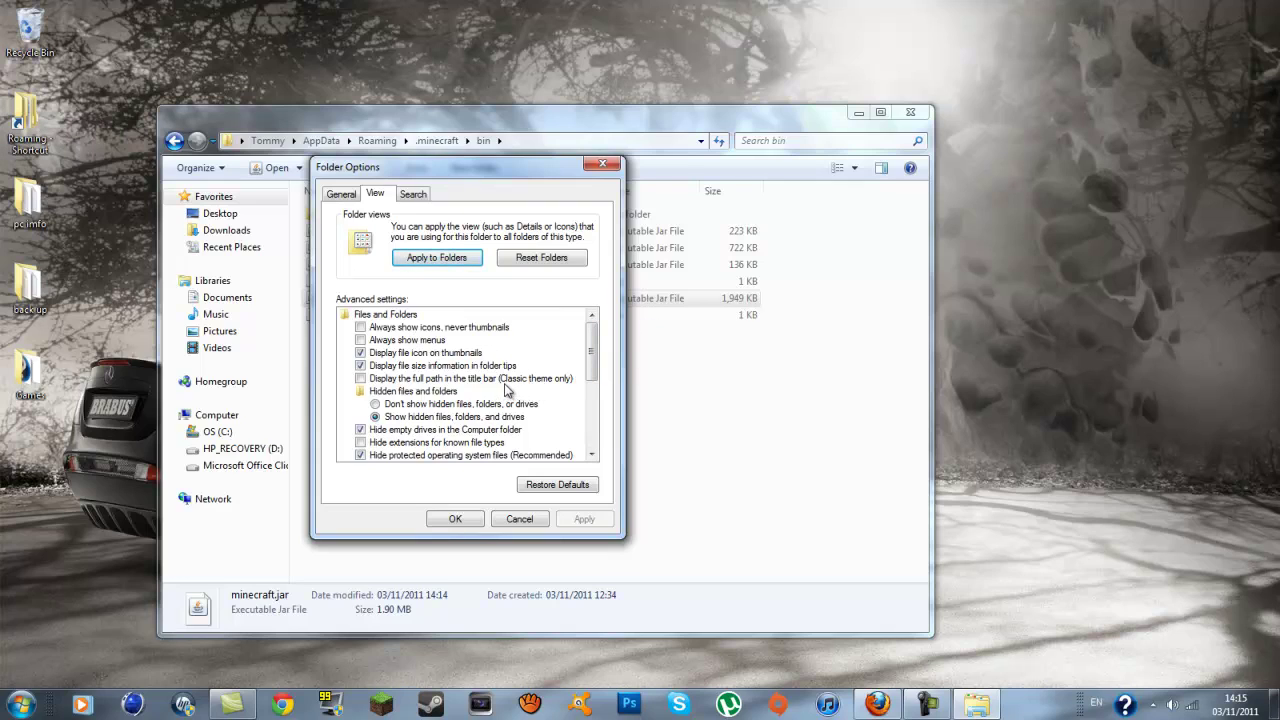
{"action": "left_click_drag", "start_coordinate": [591, 352], "coordinate": [600, 391]}
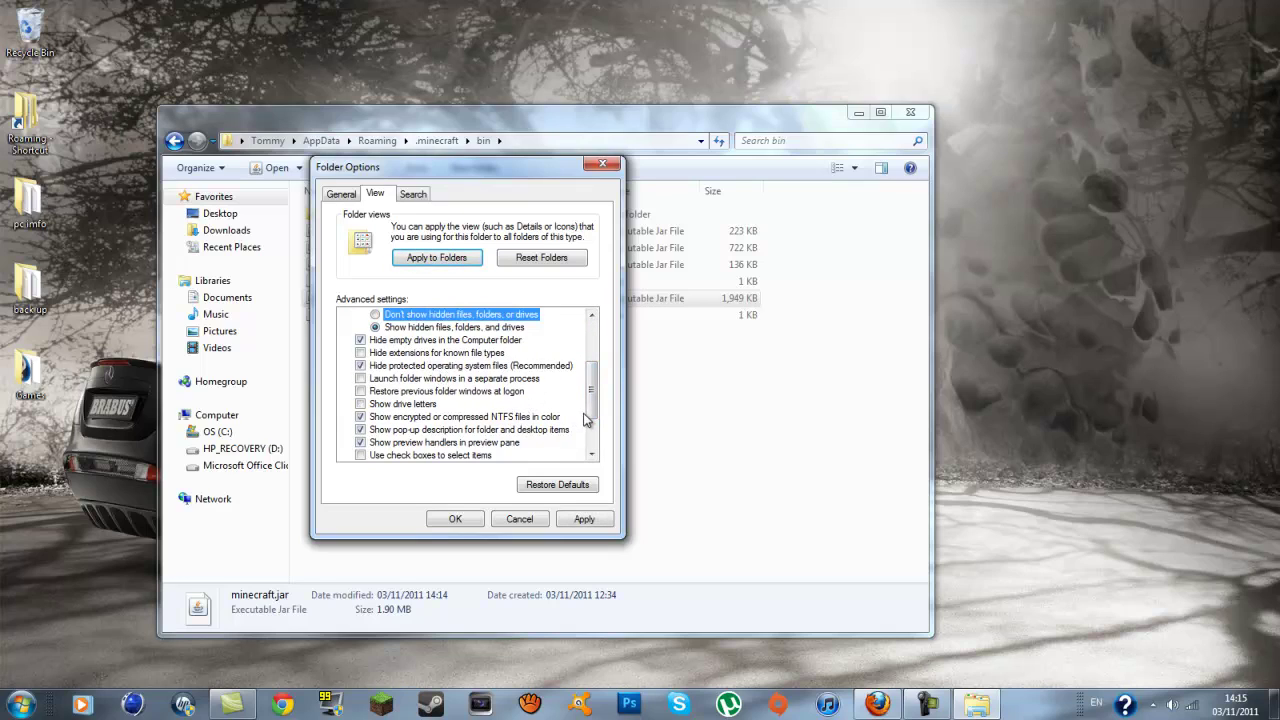
{"action": "scroll", "coordinate": [586, 422], "scroll_direction": "down", "scroll_amount": 2}
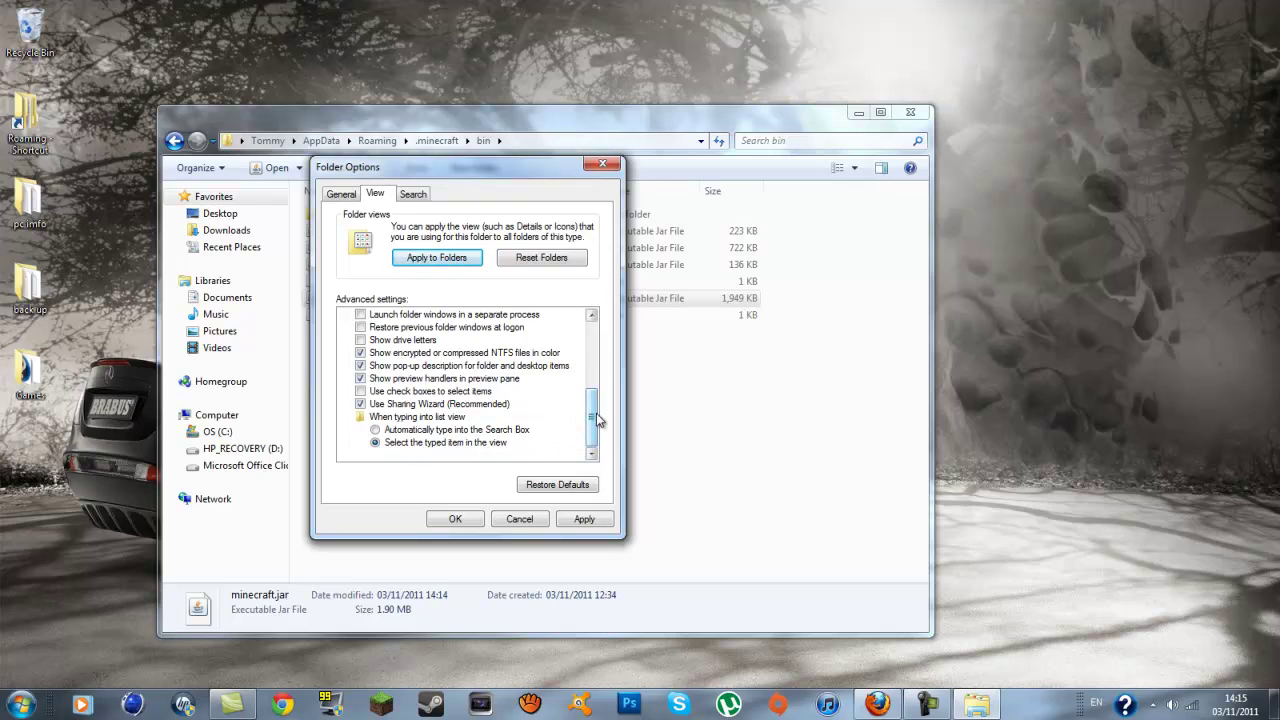
{"action": "left_click_drag", "start_coordinate": [595, 420], "coordinate": [606, 340]}
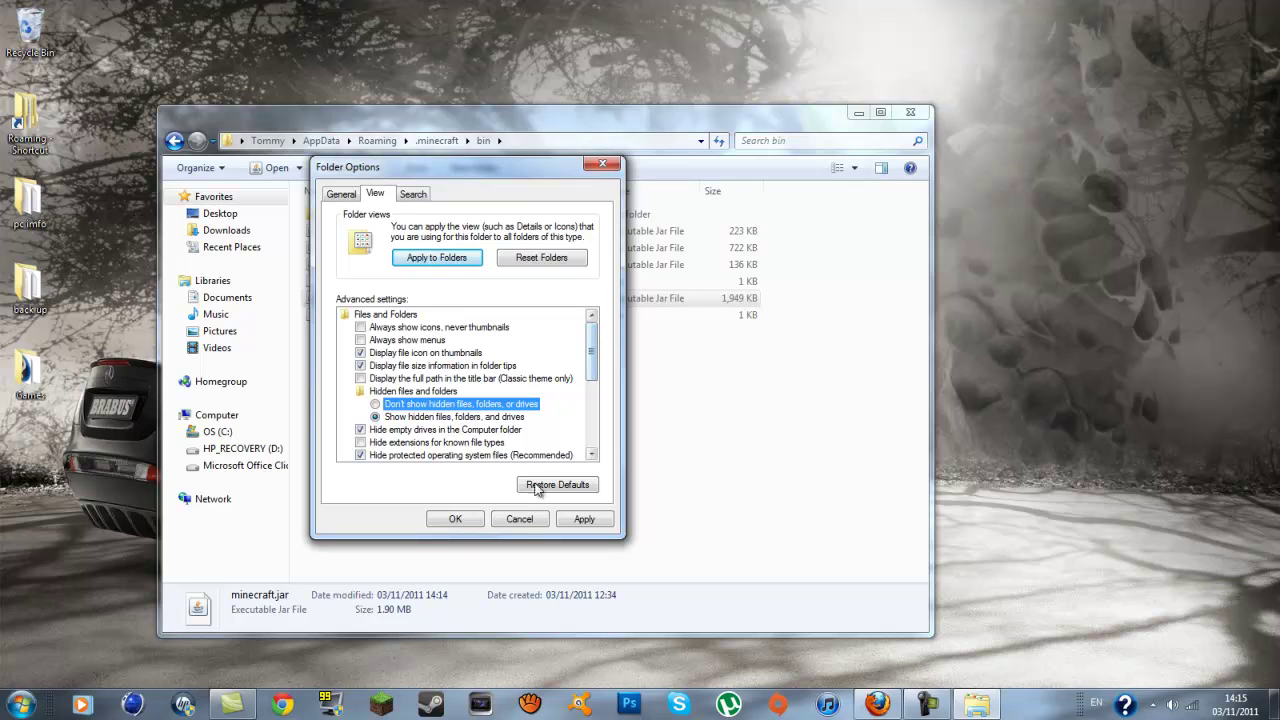
{"action": "left_click", "coordinate": [521, 519]}
Step: Open minecraft.jar from the bin folder with WinRAR archiver
{"action": "left_click", "coordinate": [338, 300]}
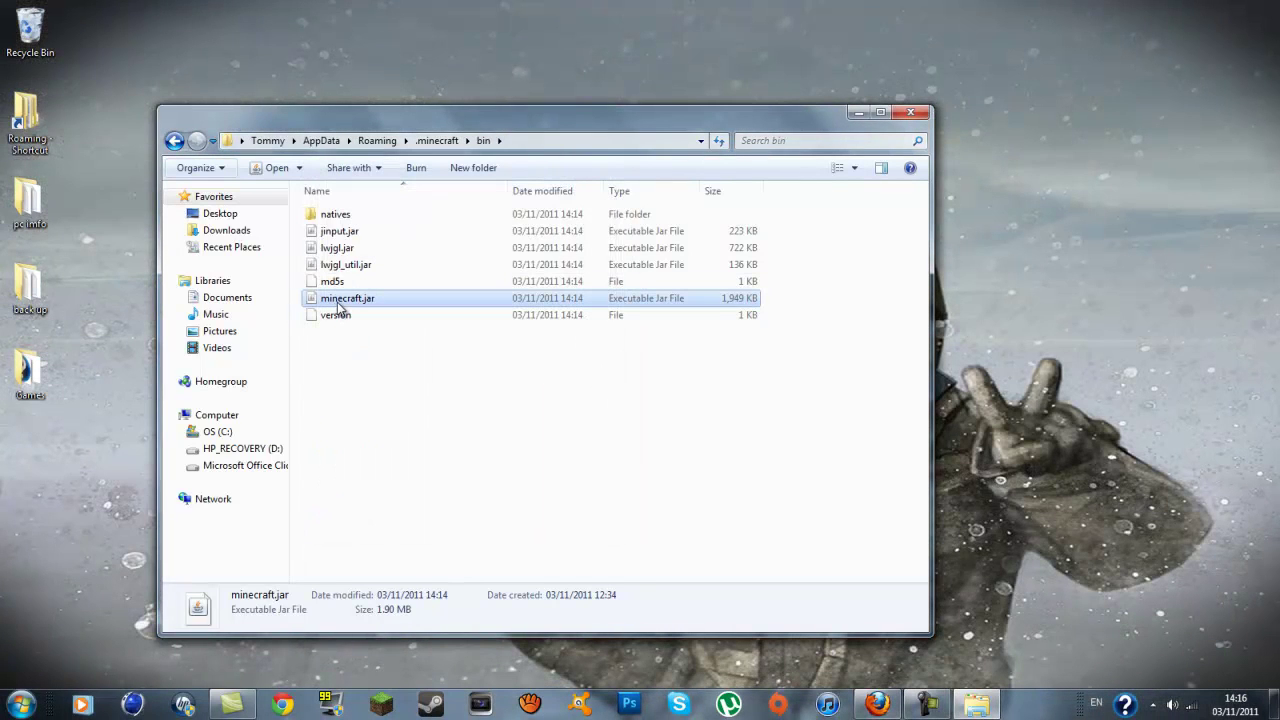
{"action": "right_click", "coordinate": [342, 300]}
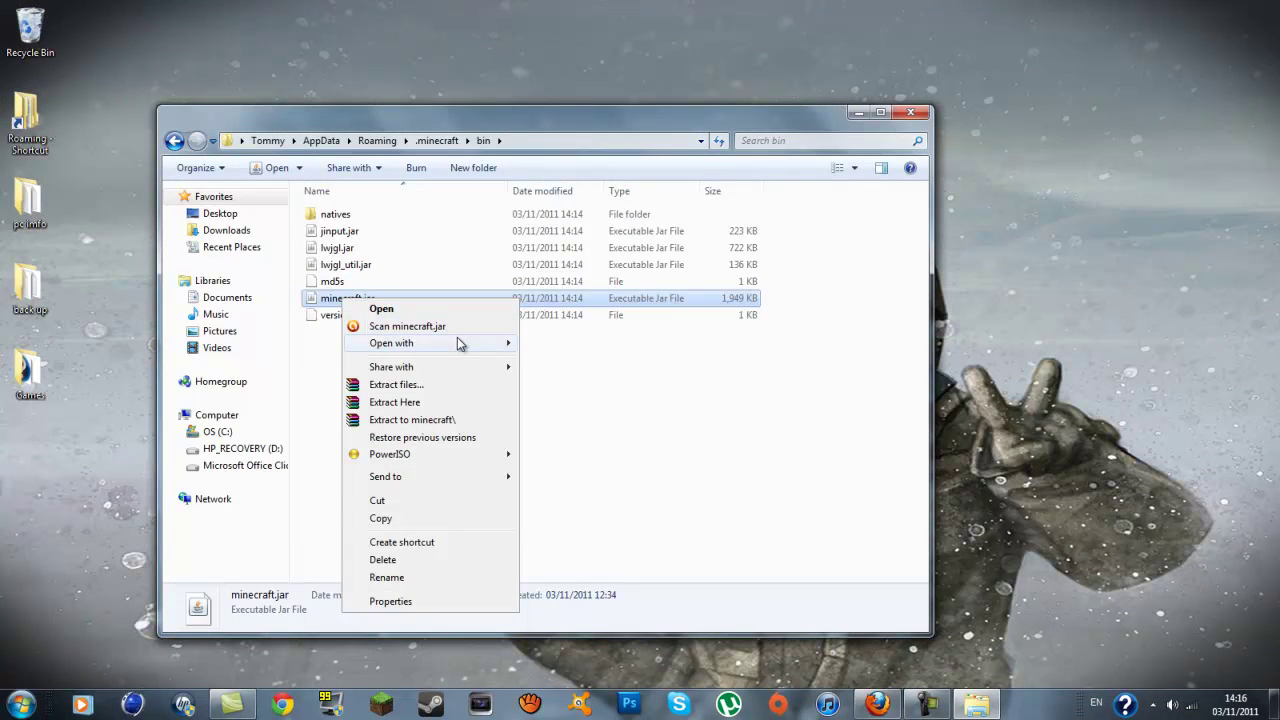
{"action": "mouse_move", "coordinate": [458, 344]}
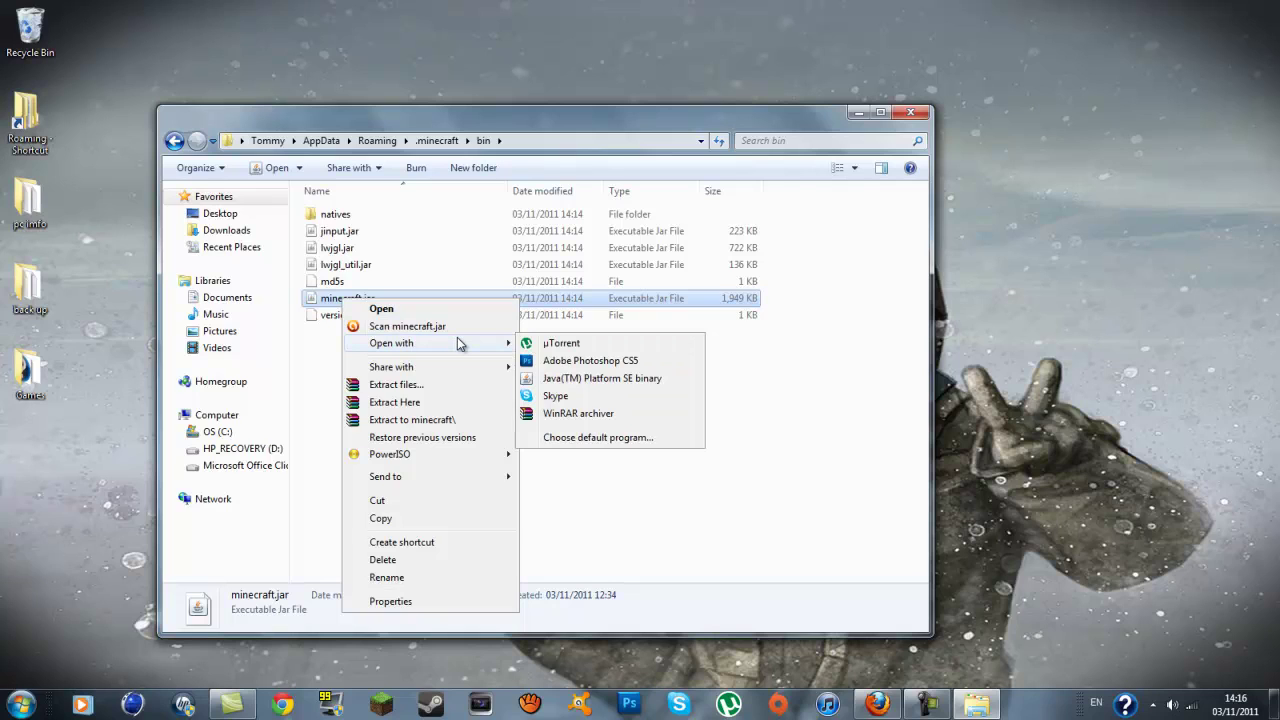
{"action": "left_click", "coordinate": [305, 365]}
{"action": "right_click", "coordinate": [377, 304]}
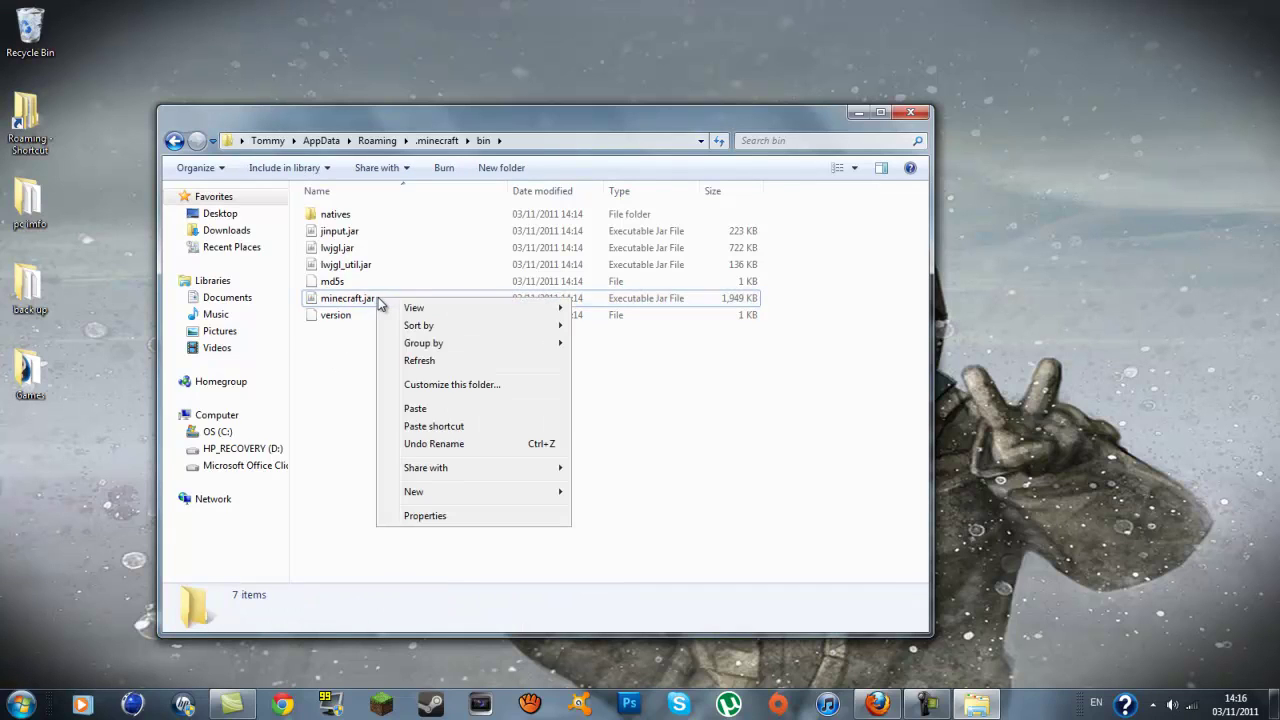
{"action": "left_click", "coordinate": [353, 303]}
{"action": "right_click", "coordinate": [353, 303]}
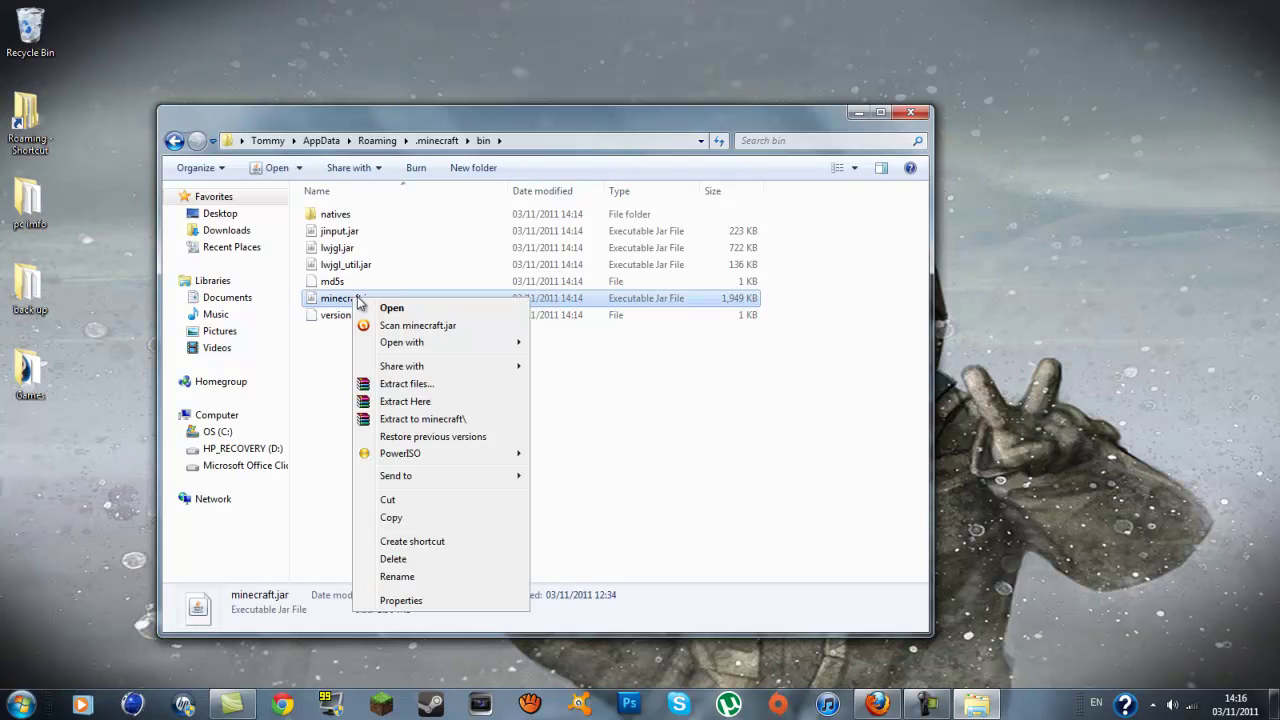
{"action": "mouse_move", "coordinate": [507, 347]}
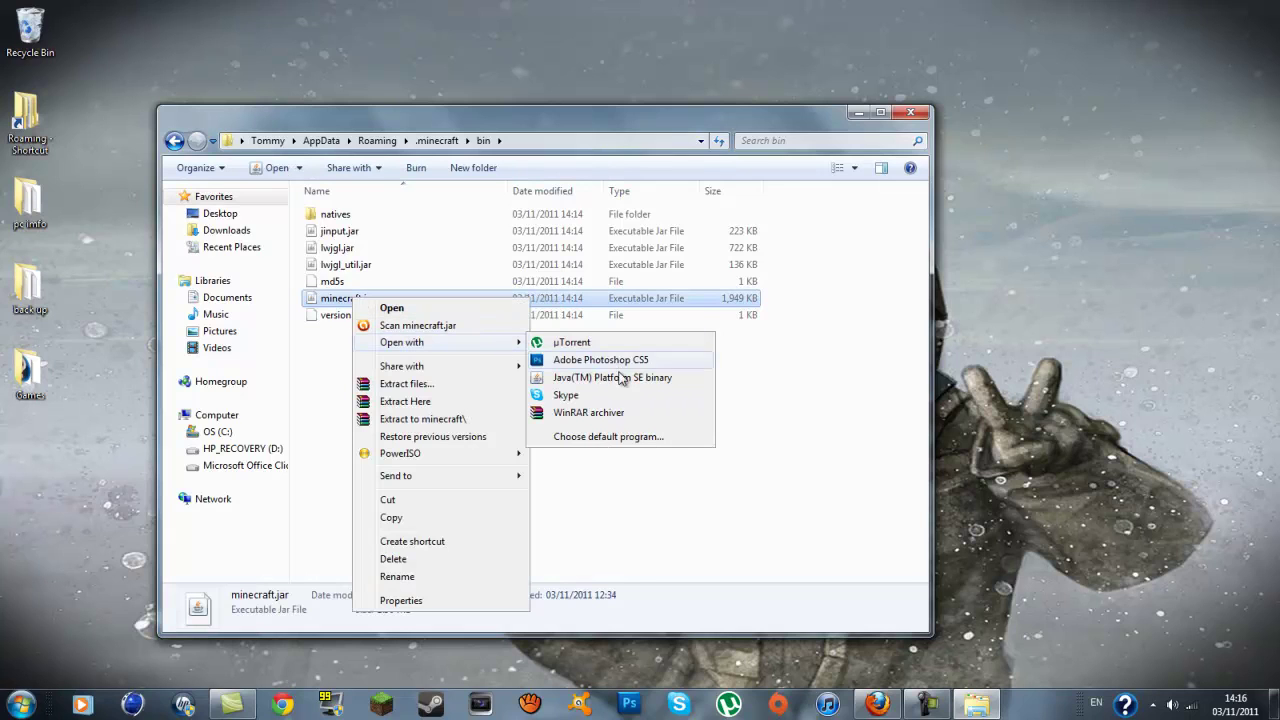
{"action": "left_click", "coordinate": [609, 411]}
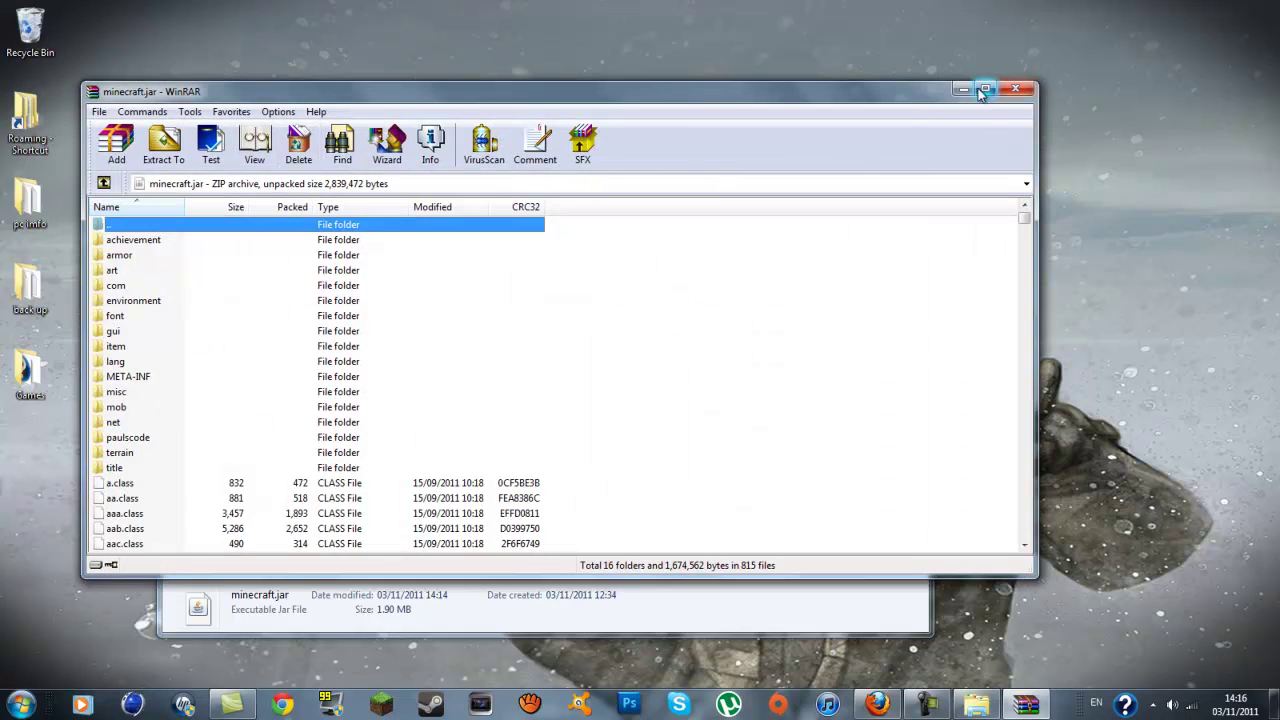
Step: Minimize the bin folder window and maximize the minecraft.jar archive window
{"action": "left_click_drag", "start_coordinate": [908, 84], "coordinate": [919, 265]}
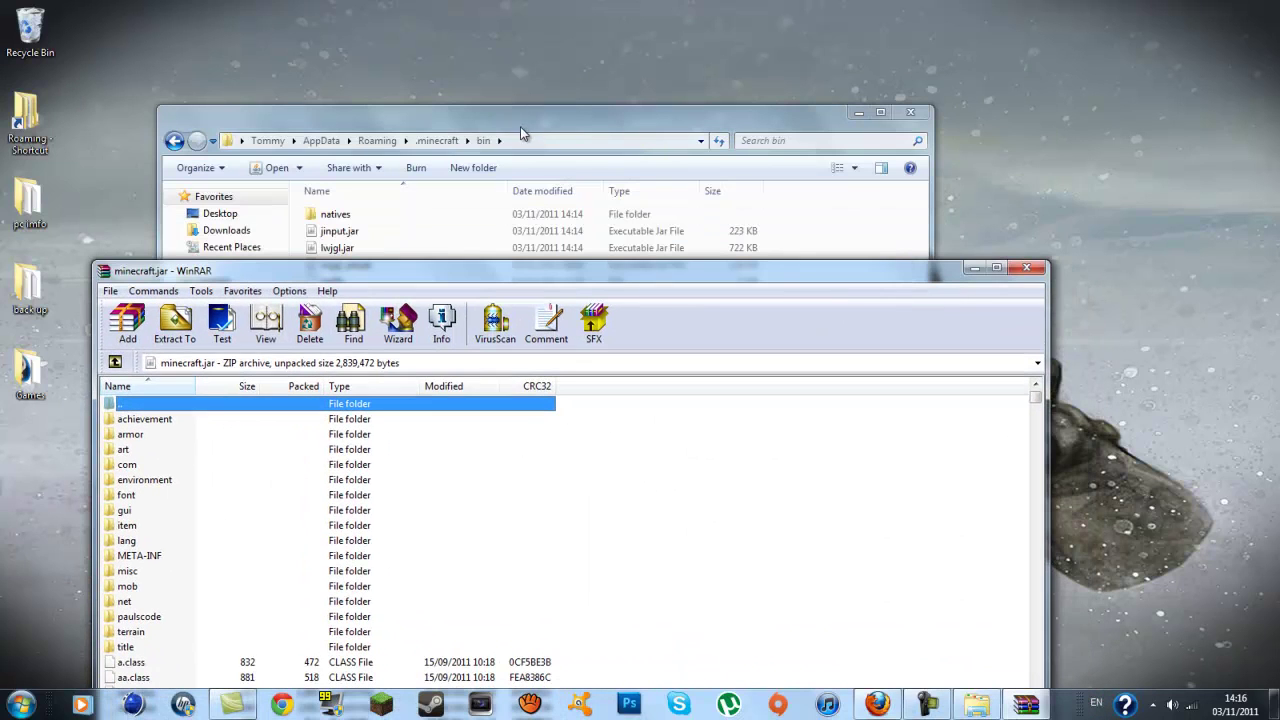
{"action": "left_click", "coordinate": [546, 115]}
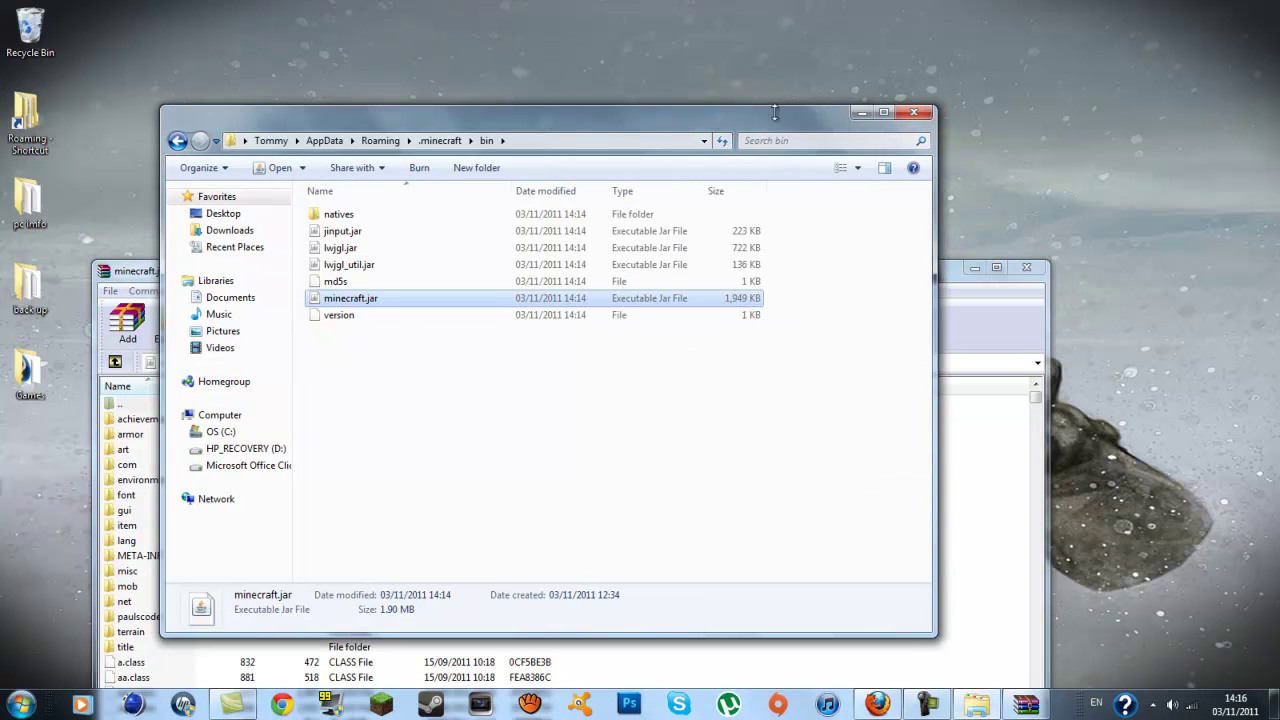
{"action": "left_click", "coordinate": [861, 113]}
{"action": "left_click_drag", "start_coordinate": [803, 271], "coordinate": [833, 115]}
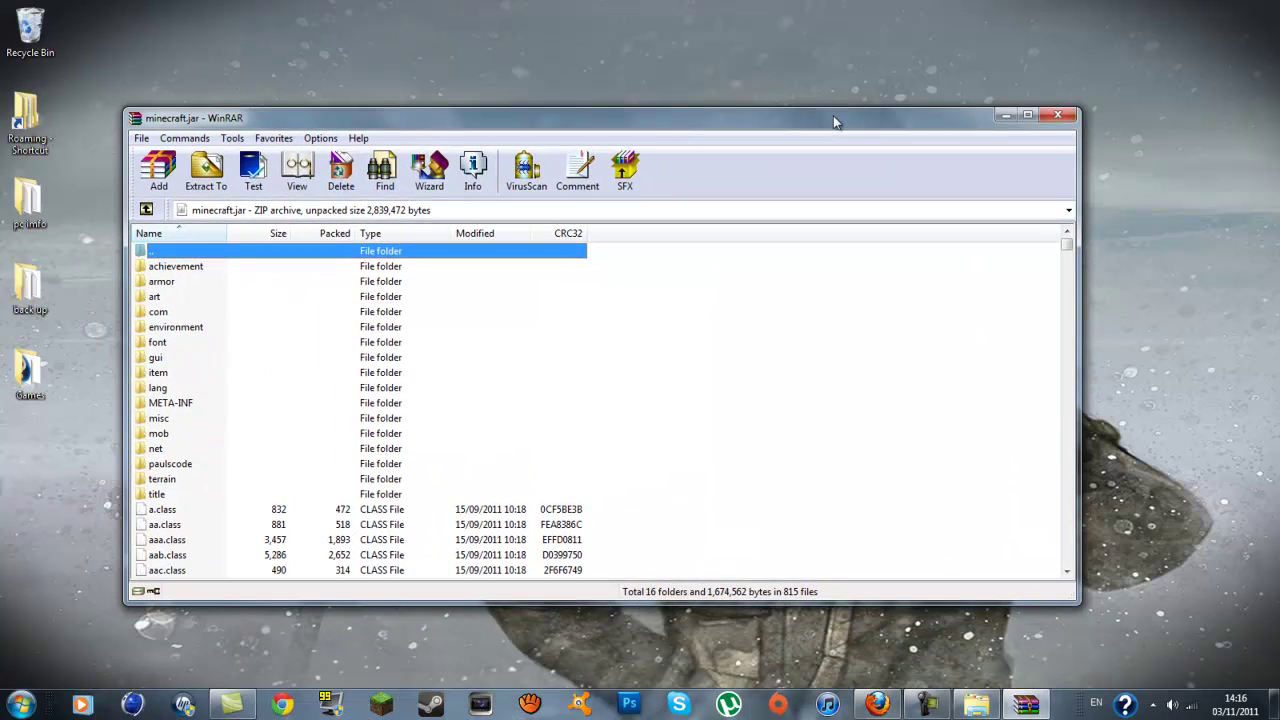
{"action": "left_click", "coordinate": [1027, 114]}
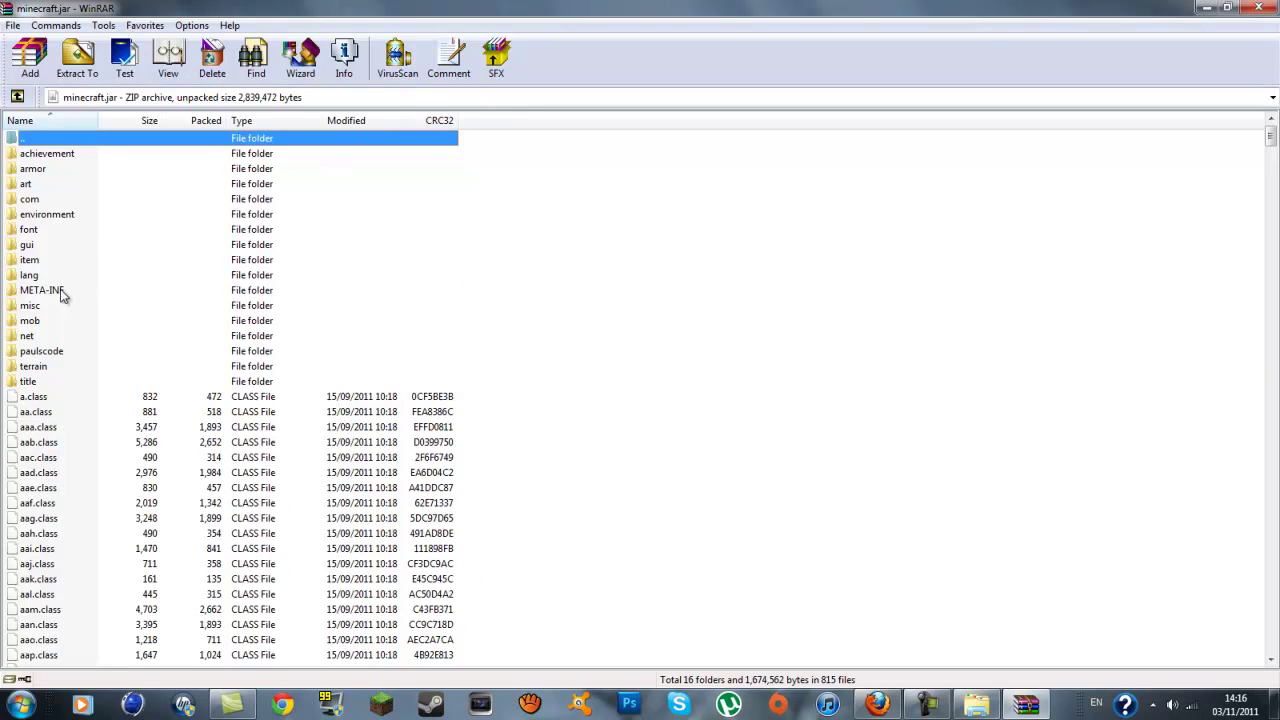
Step: Delete the META-INF folder from the minecraft.jar archive and confirm the deletion
{"action": "scroll", "coordinate": [233, 272], "scroll_direction": "down", "scroll_amount": 4}
{"action": "scroll", "coordinate": [338, 433], "scroll_direction": "up", "scroll_amount": 4}
{"action": "left_click", "coordinate": [28, 292]}
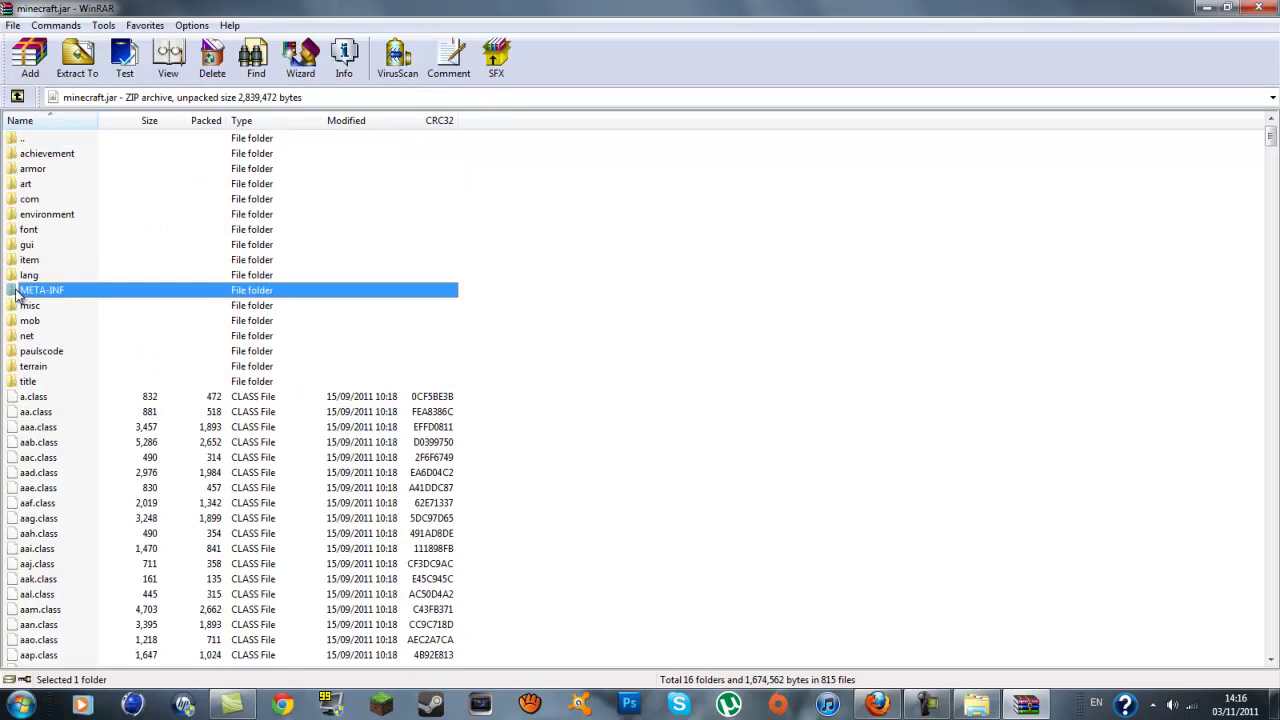
{"action": "right_click", "coordinate": [88, 294]}
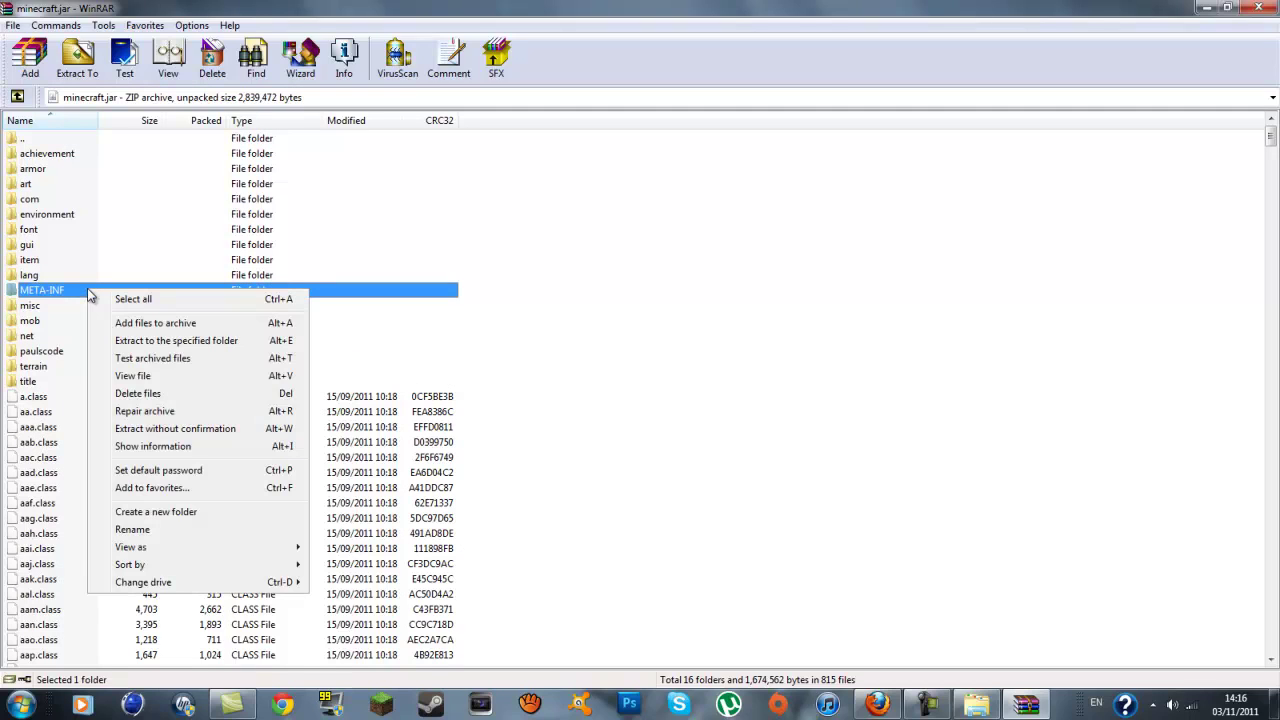
{"action": "left_click", "coordinate": [165, 395]}
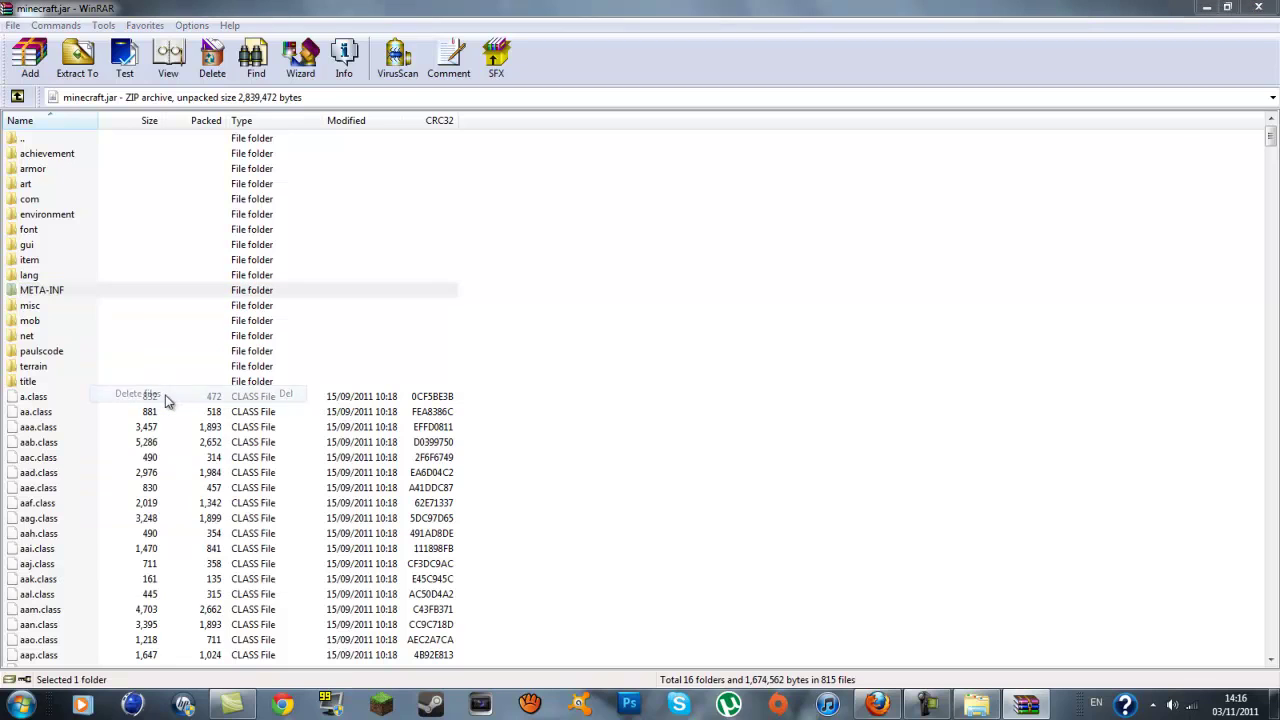
{"action": "left_click", "coordinate": [684, 404]}
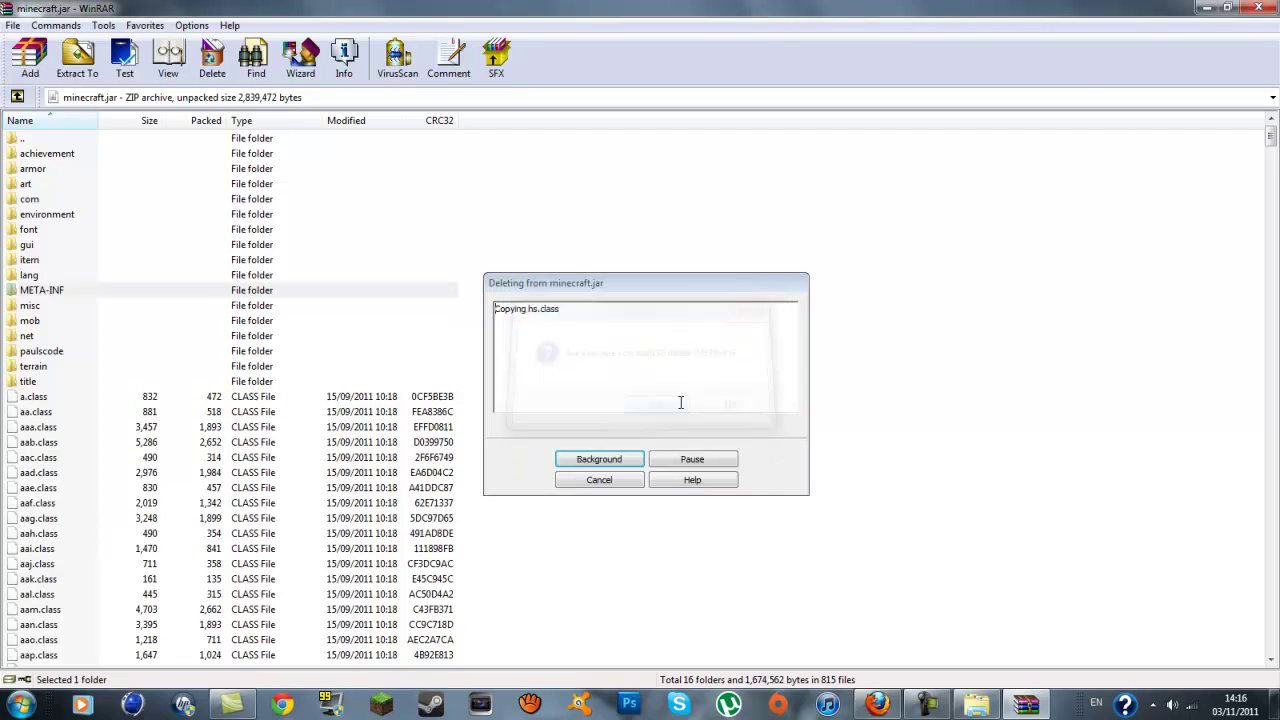
Step: Open ModLoader.zip from the desktop and arrange its window beside the file list of the restored minecraft.jar archive
{"action": "left_click", "coordinate": [1206, 7]}
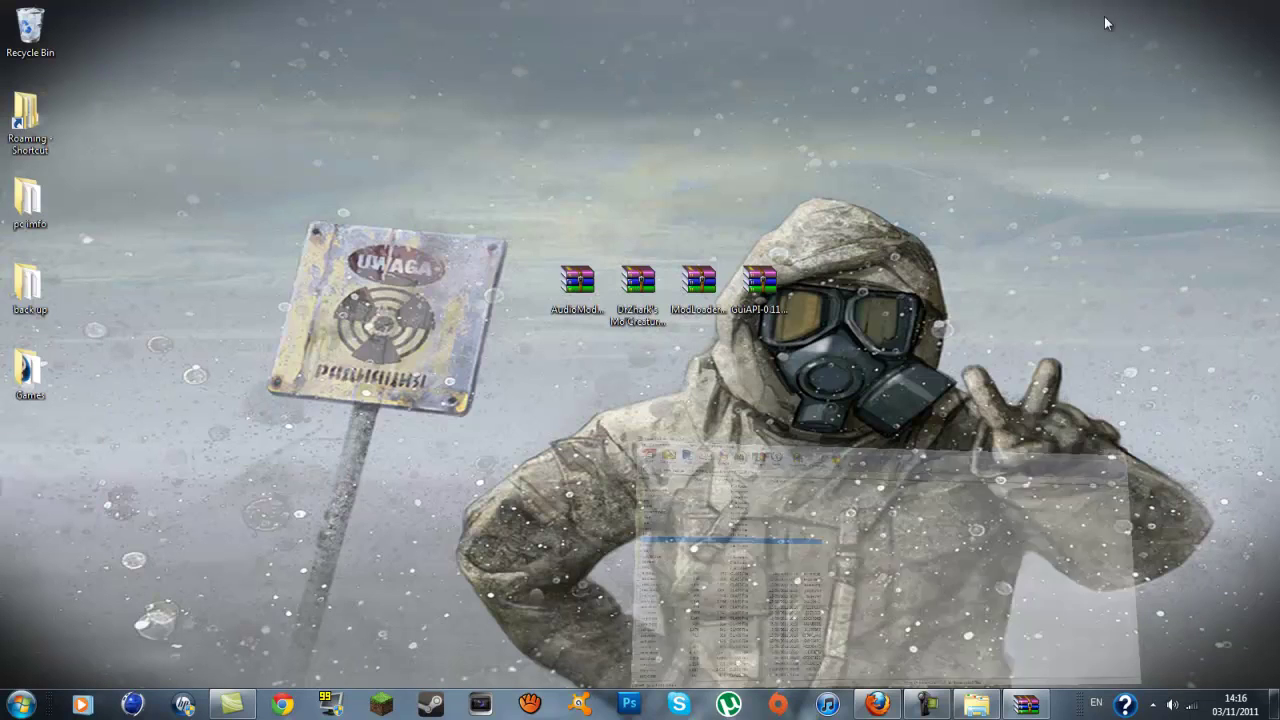
{"action": "double_click", "coordinate": [697, 290]}
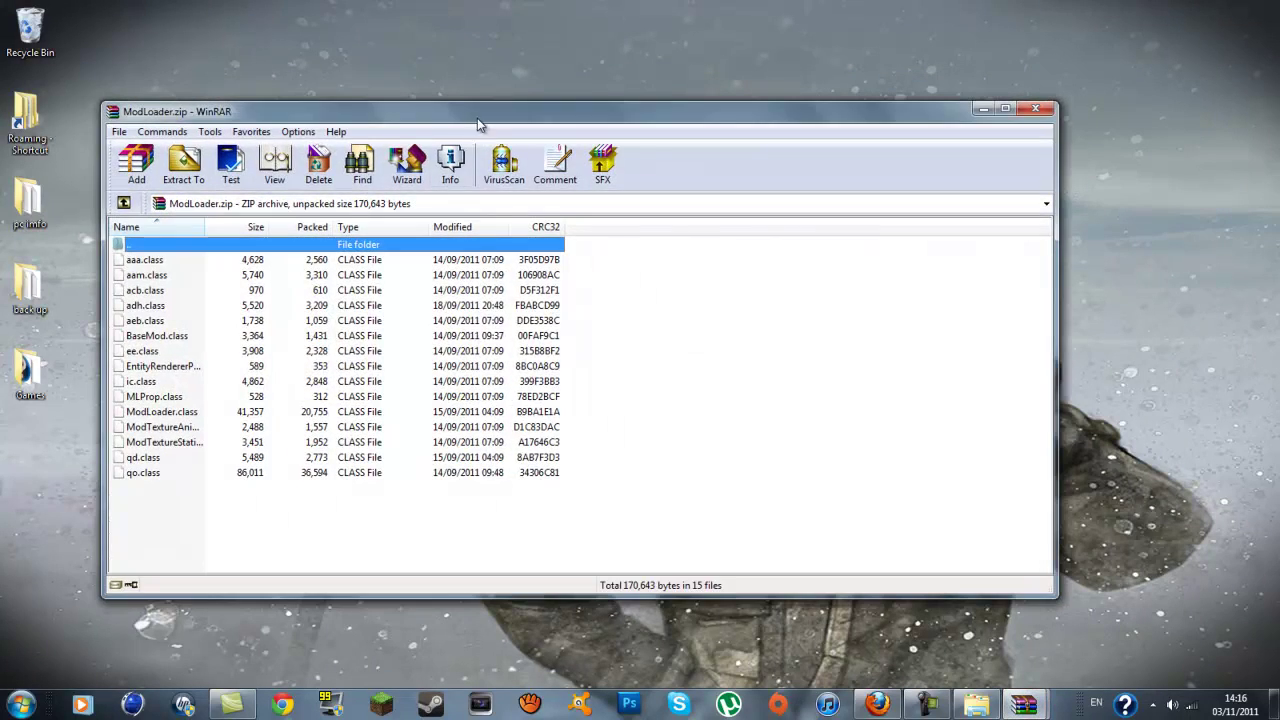
{"action": "left_click_drag", "start_coordinate": [477, 125], "coordinate": [661, 56]}
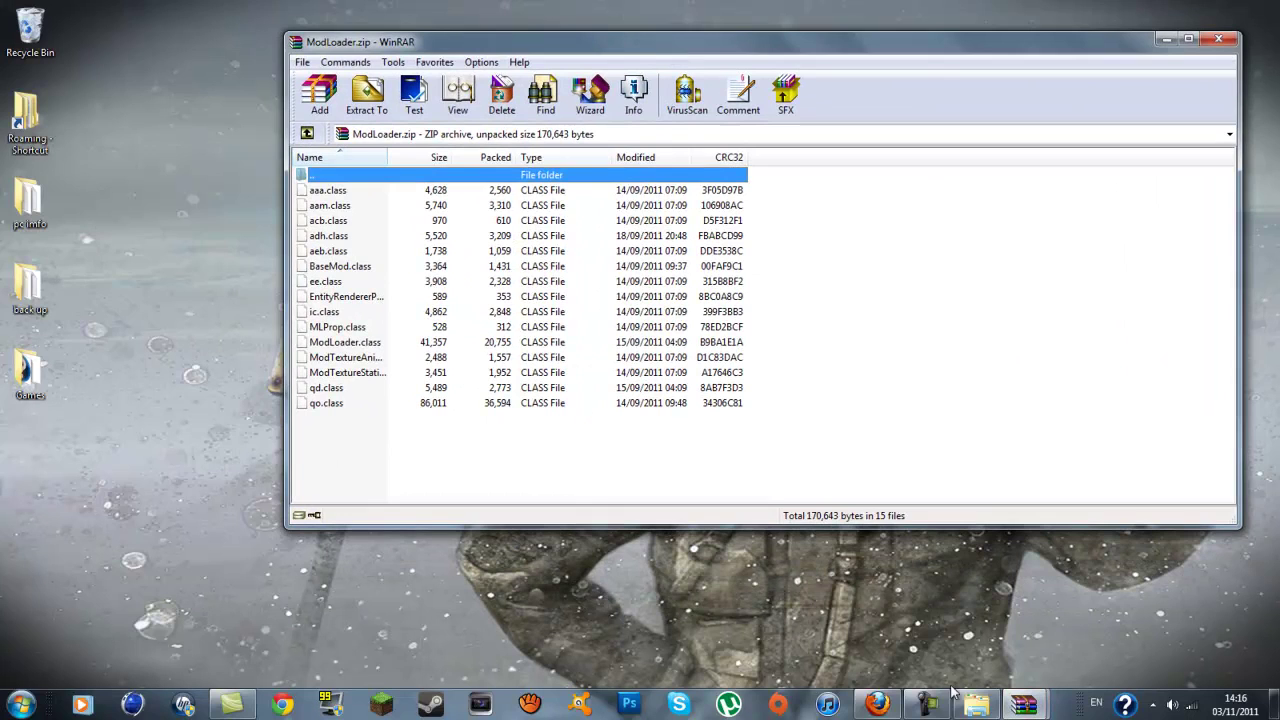
{"action": "left_click", "coordinate": [1022, 704]}
{"action": "left_click", "coordinate": [1040, 710]}
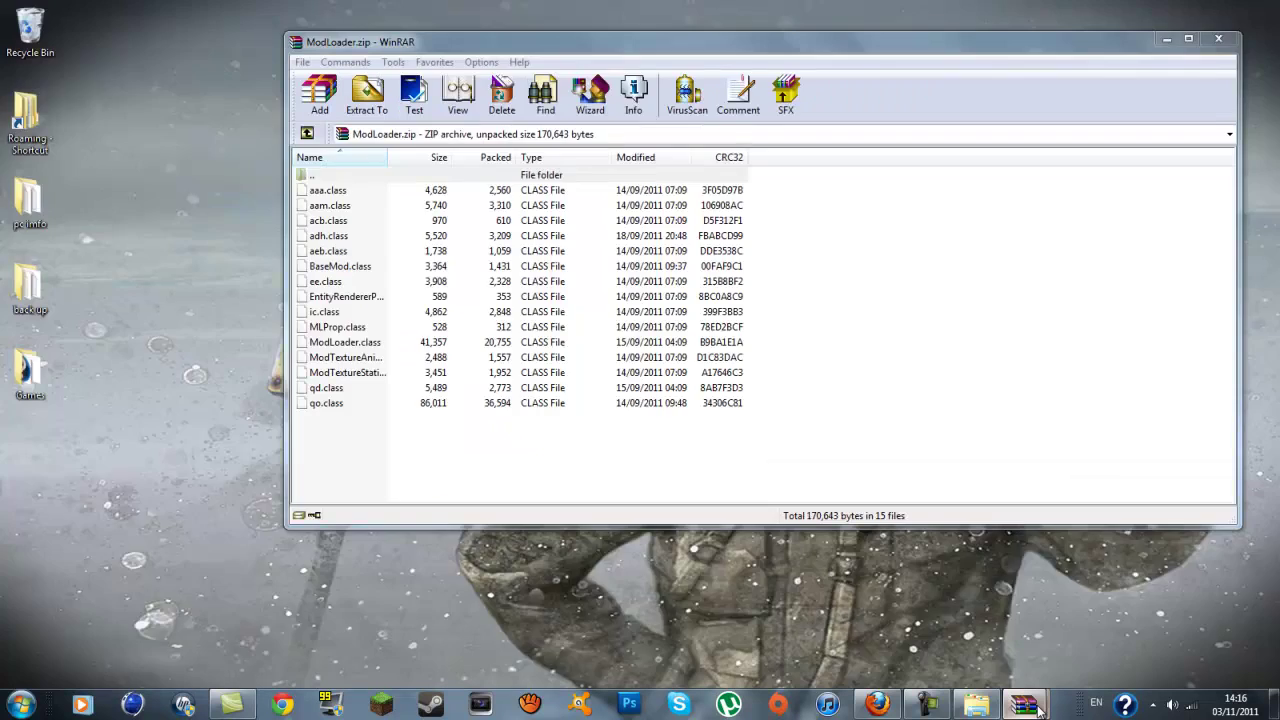
{"action": "left_click", "coordinate": [1040, 710]}
{"action": "left_click", "coordinate": [1045, 710]}
{"action": "left_click", "coordinate": [1157, 614]}
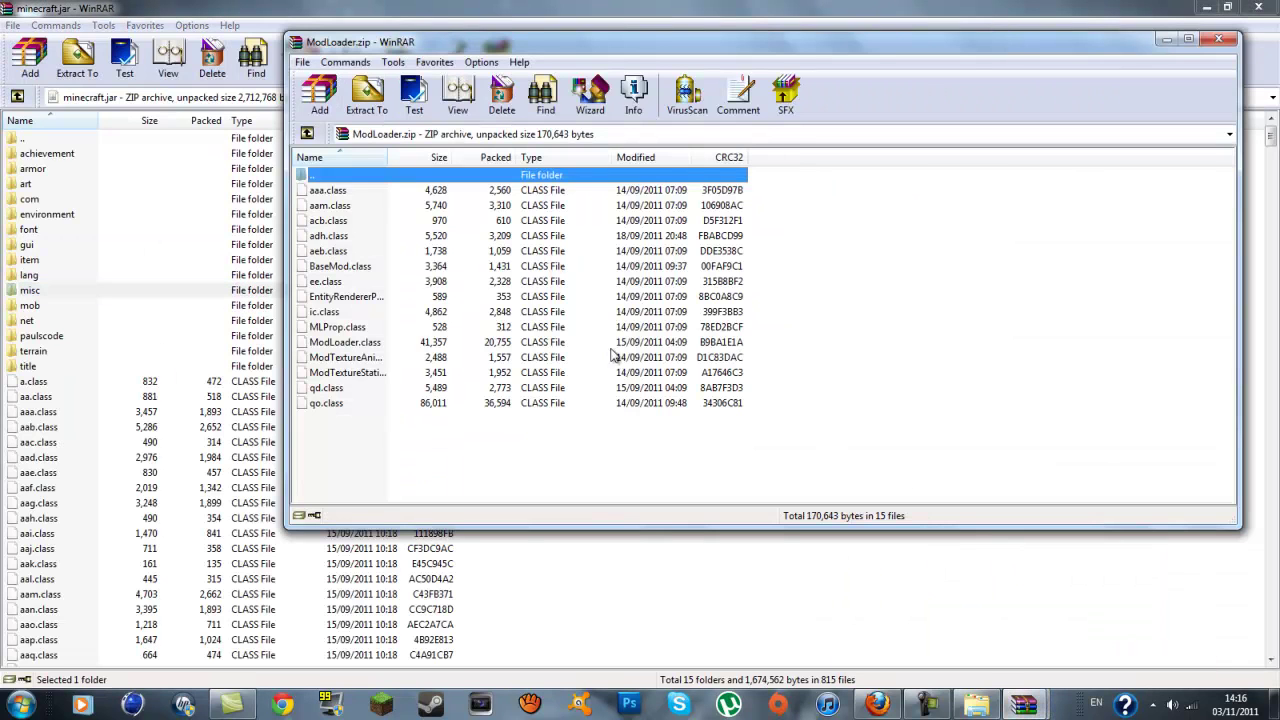
{"action": "left_click_drag", "start_coordinate": [281, 243], "coordinate": [510, 243]}
Step: Copy all the class files from ModLoader.zip into the minecraft.jar archive, accepting the default archive parameters
{"action": "left_click_drag", "start_coordinate": [570, 424], "coordinate": [503, 197]}
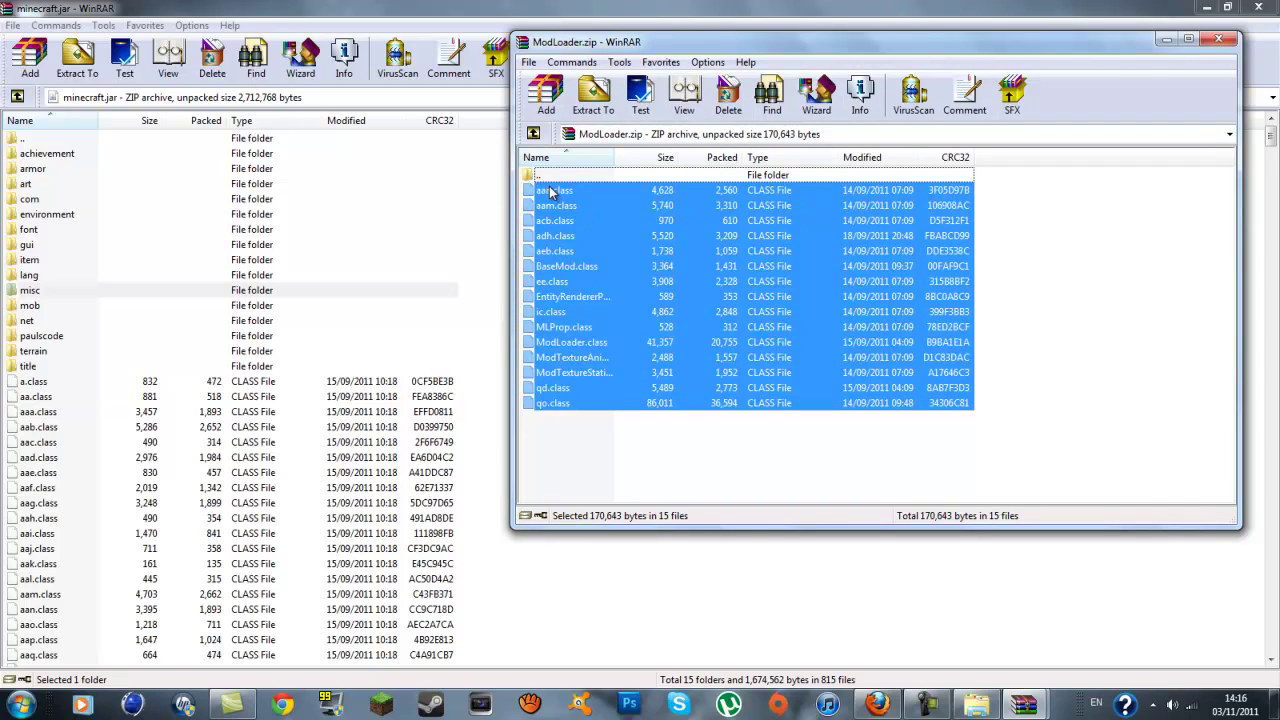
{"action": "left_click_drag", "start_coordinate": [550, 192], "coordinate": [135, 418]}
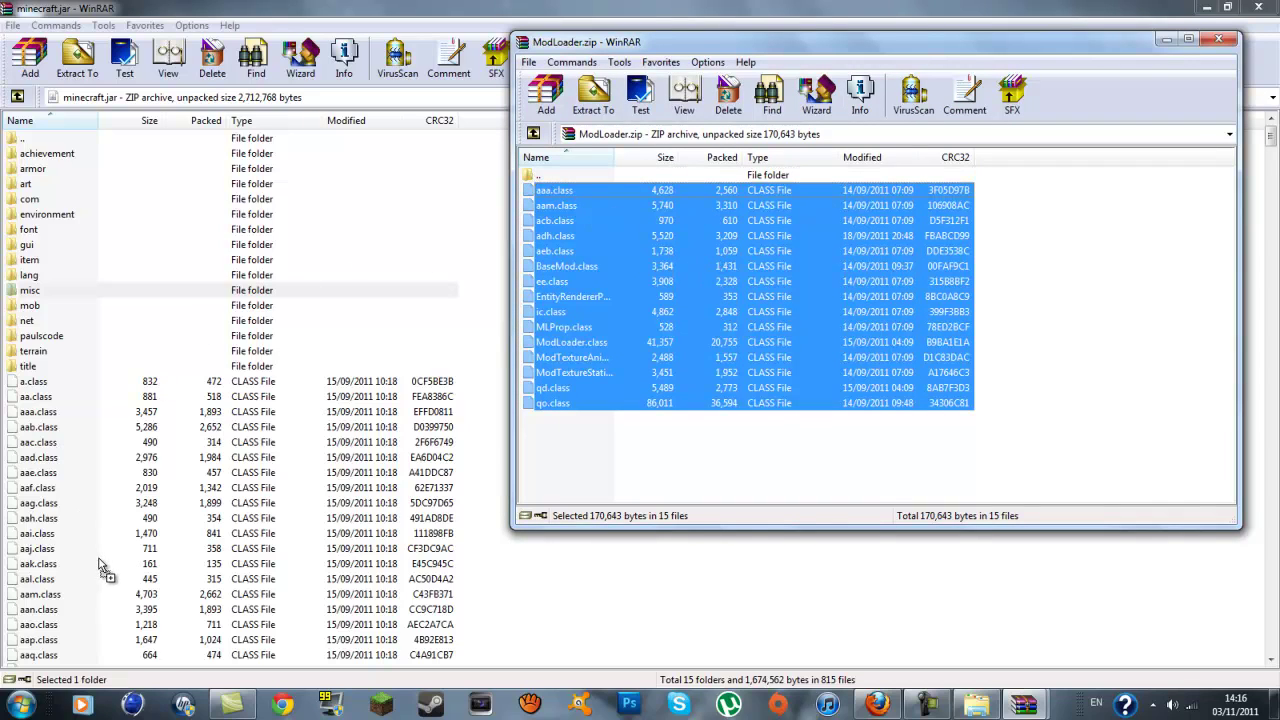
{"action": "left_click_drag", "start_coordinate": [100, 563], "coordinate": [100, 563]}
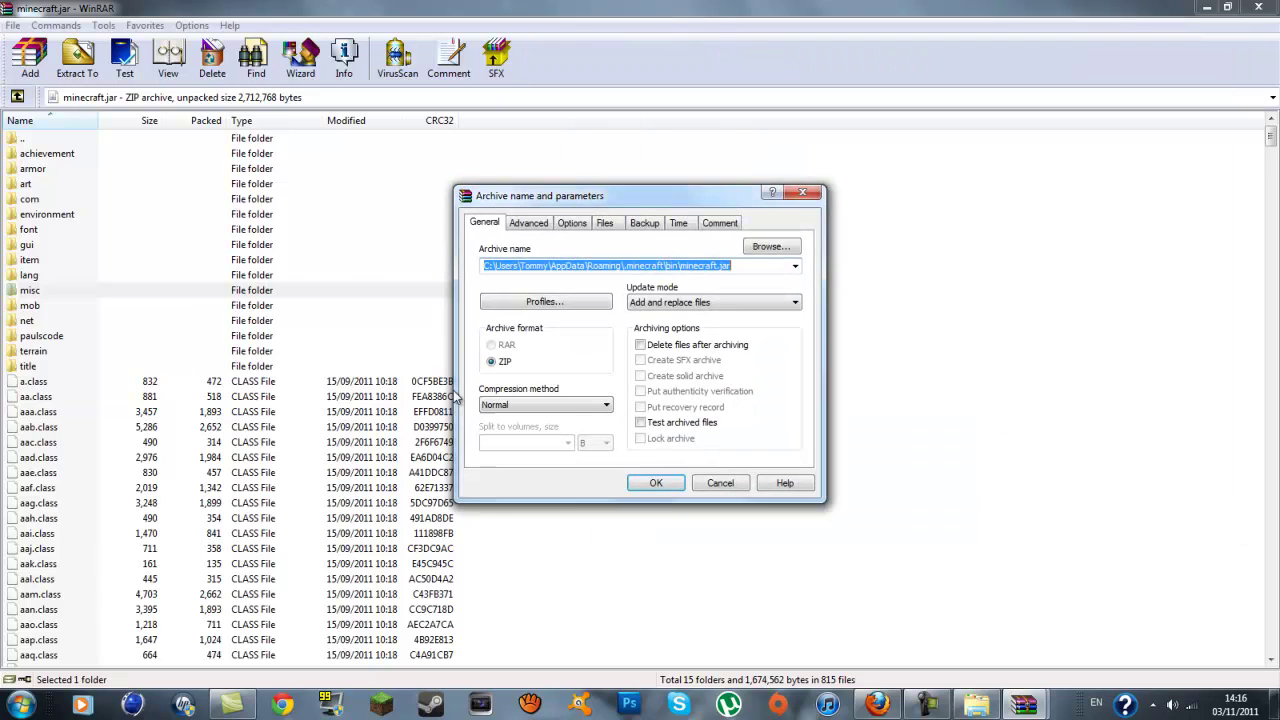
{"action": "left_click", "coordinate": [656, 484]}
Step: Close the ModLoader.zip archive and minimize the minecraft.jar archive window
{"action": "mouse_move", "coordinate": [1047, 710]}
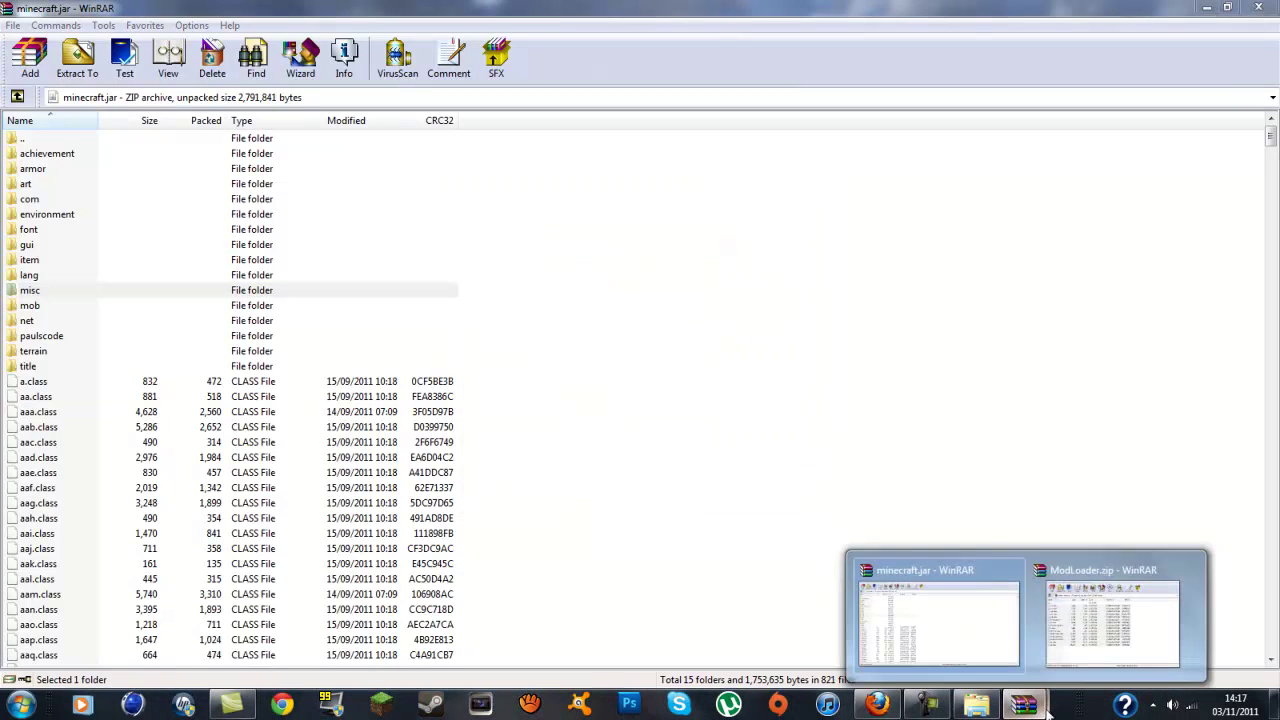
{"action": "left_click", "coordinate": [1092, 622]}
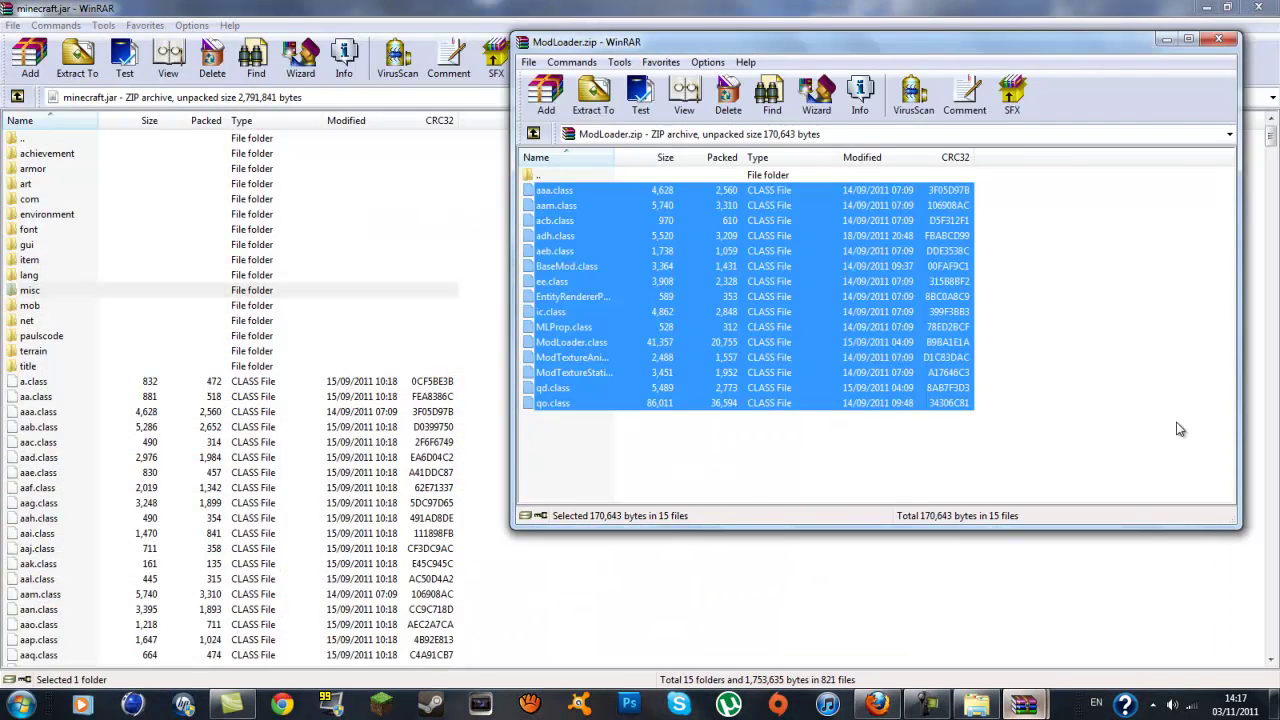
{"action": "left_click", "coordinate": [1230, 40]}
{"action": "left_click", "coordinate": [1206, 7]}
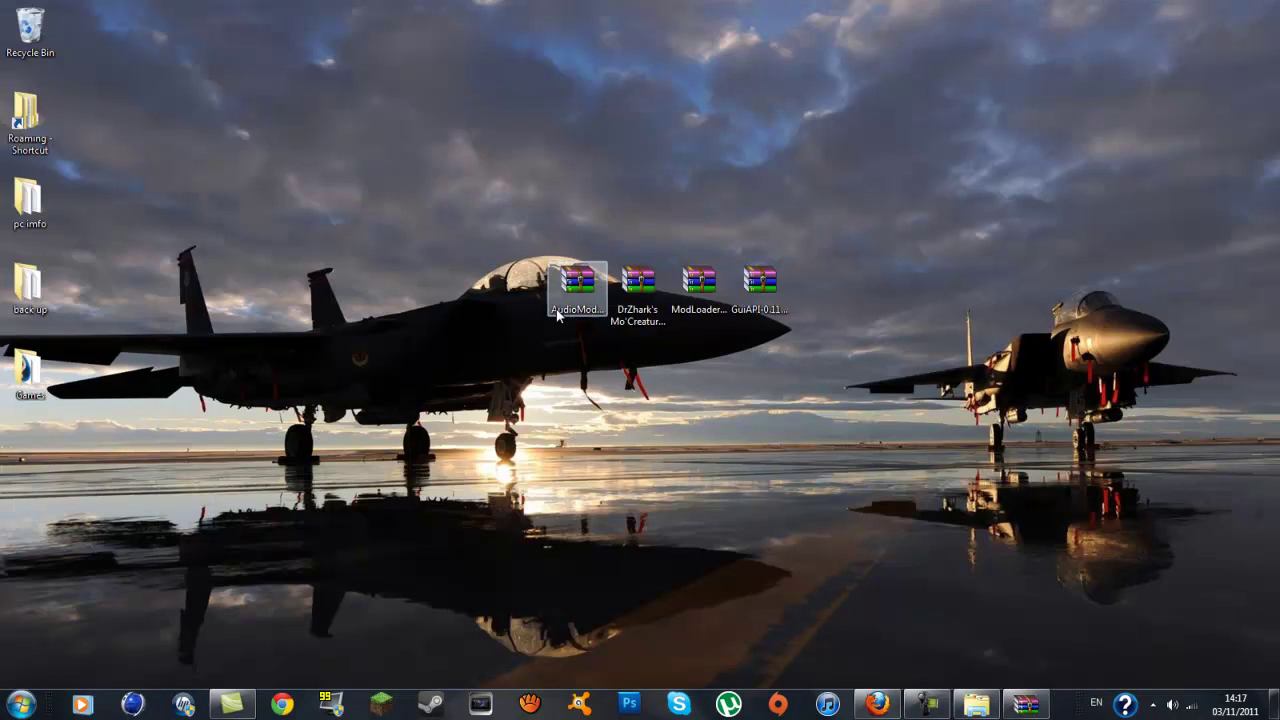
Step: Open AudioMod.zip from the desktop, move its window aside, and restore the minecraft.jar archive window
{"action": "double_click", "coordinate": [560, 312]}
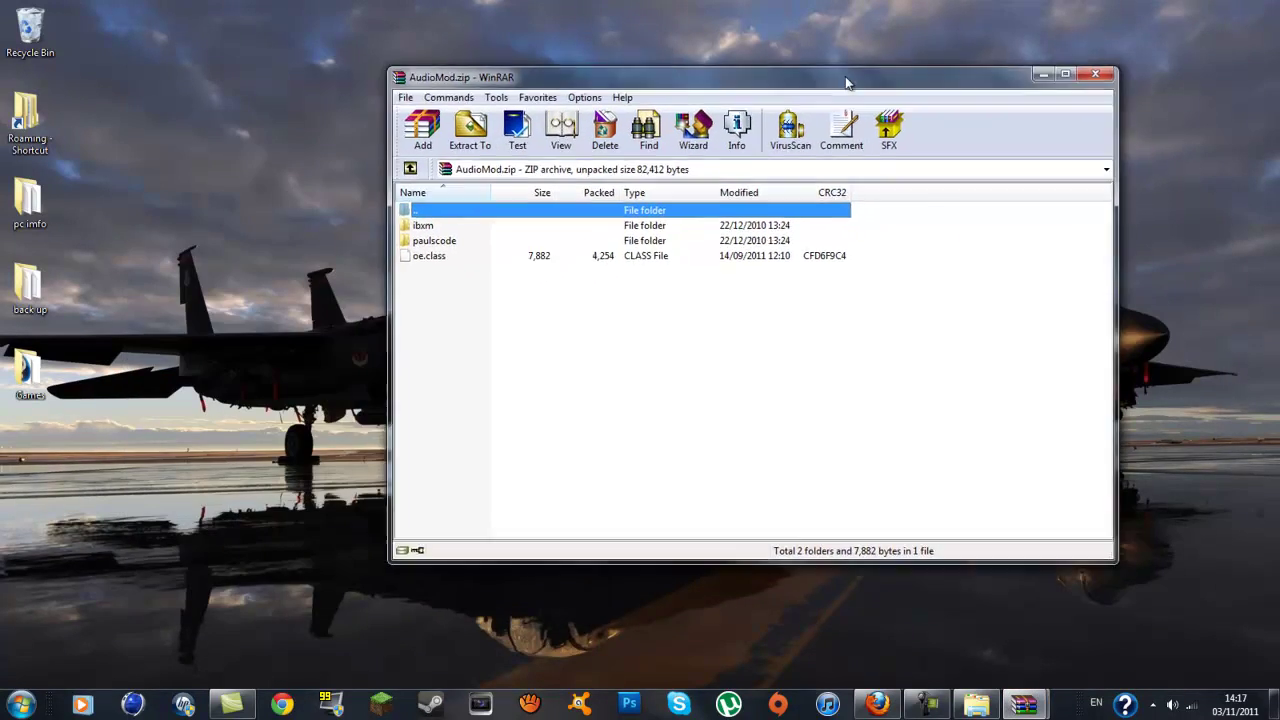
{"action": "left_click_drag", "start_coordinate": [846, 83], "coordinate": [944, 65]}
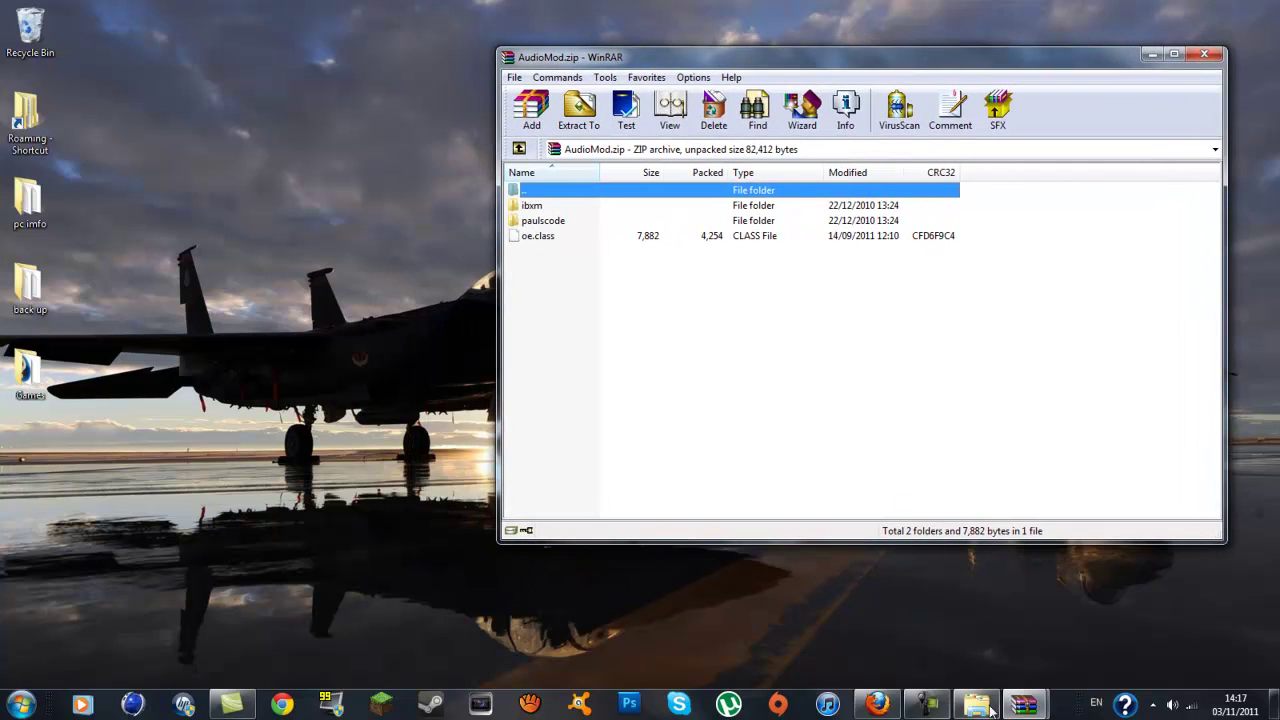
{"action": "mouse_move", "coordinate": [1023, 704]}
{"action": "left_click", "coordinate": [937, 632]}
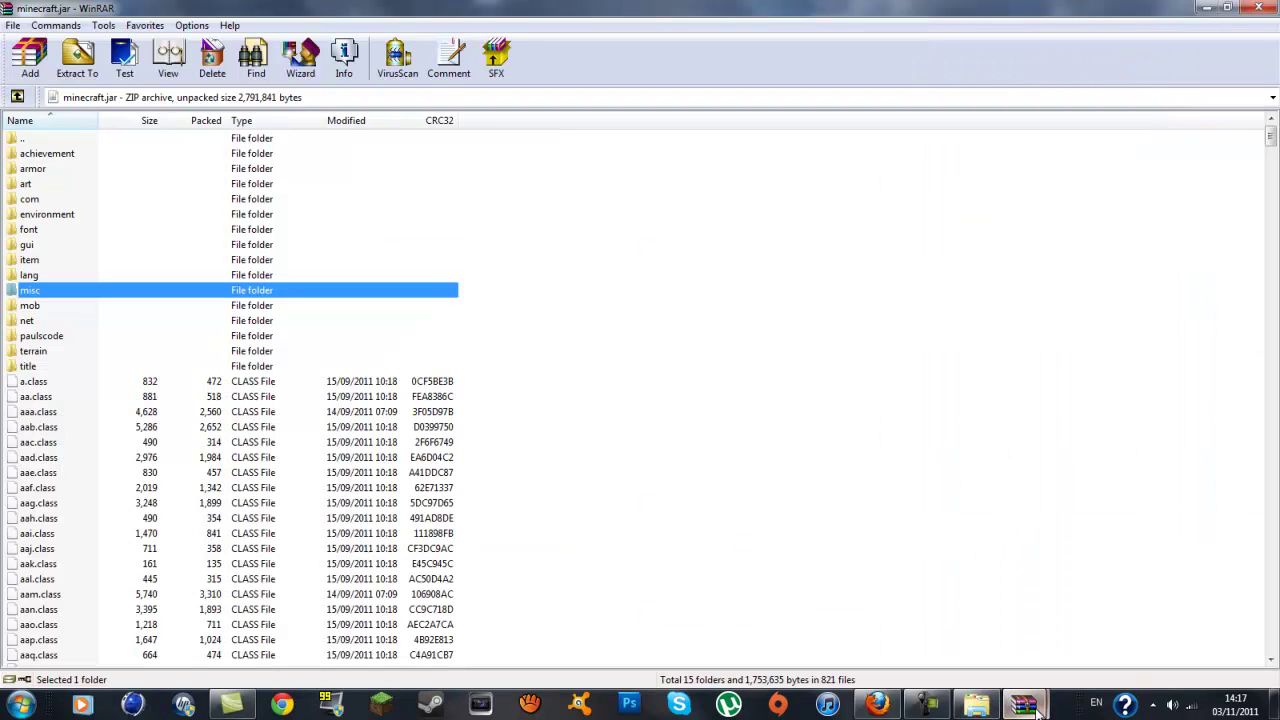
Step: Copy the ibxm and paulscode folders and oe.class from AudioMod.zip into the minecraft.jar archive, accepting the default archive parameters
{"action": "left_click", "coordinate": [1115, 605]}
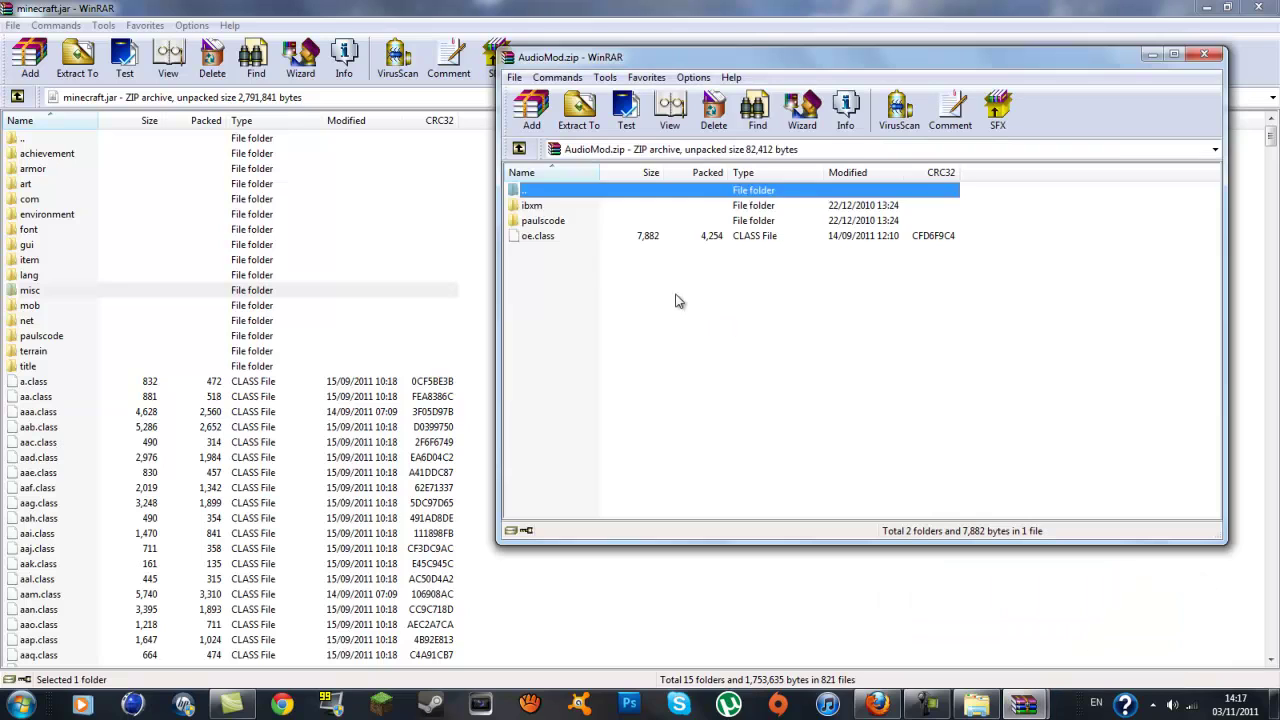
{"action": "left_click_drag", "start_coordinate": [667, 284], "coordinate": [535, 215]}
{"action": "left_click_drag", "start_coordinate": [650, 232], "coordinate": [89, 558]}
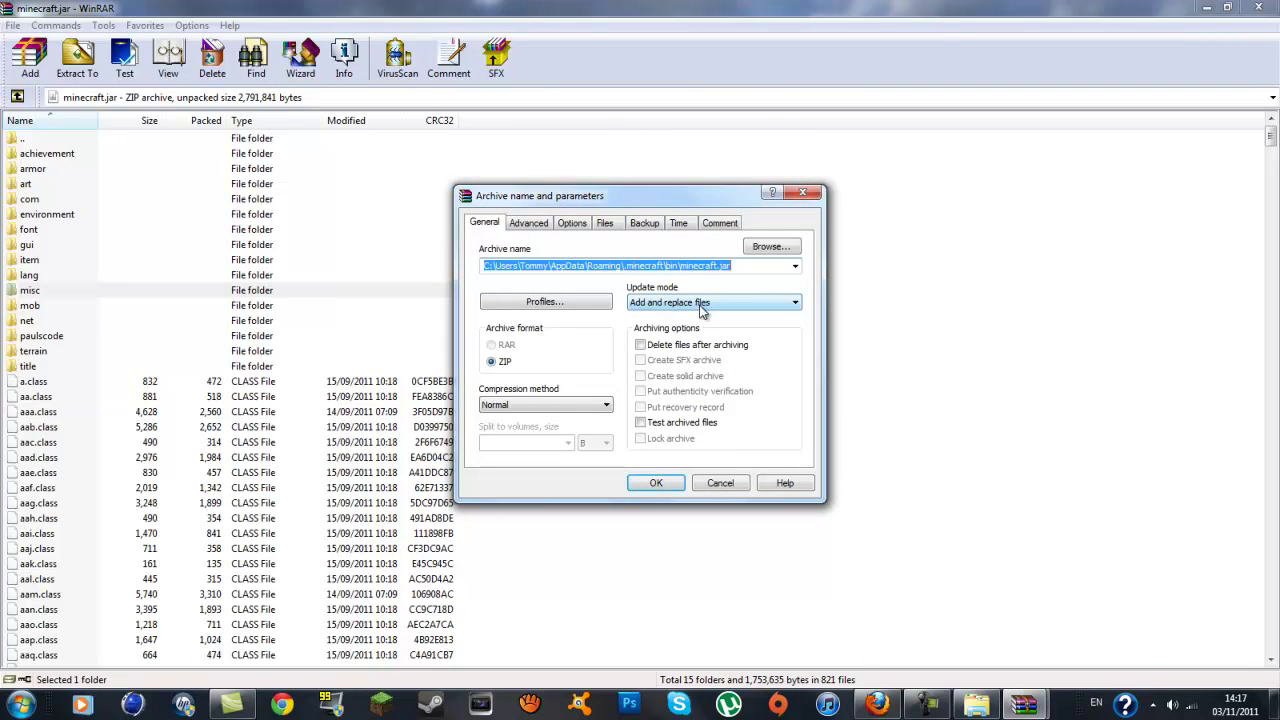
{"action": "left_click", "coordinate": [656, 483]}
Step: Close the AudioMod.zip archive and minimize the minecraft.jar archive window
{"action": "mouse_move", "coordinate": [1047, 710]}
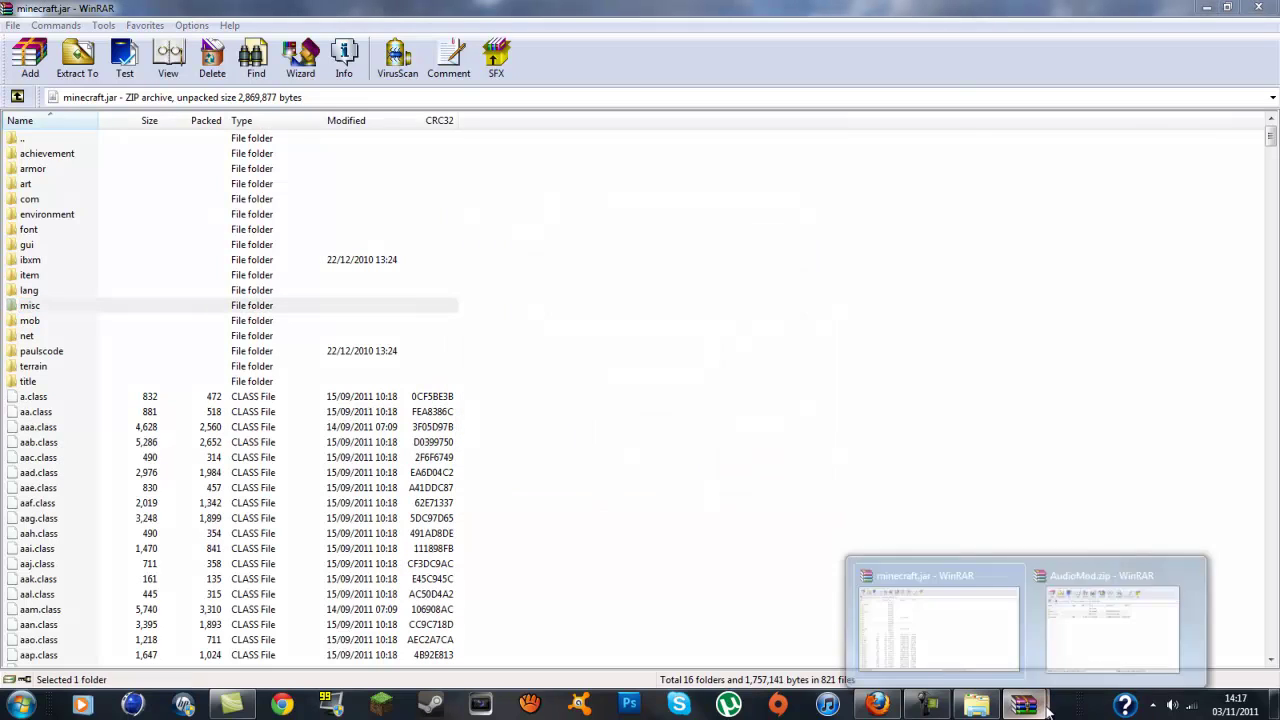
{"action": "left_click", "coordinate": [1112, 625]}
{"action": "left_click", "coordinate": [1212, 52]}
{"action": "left_click", "coordinate": [1207, 9]}
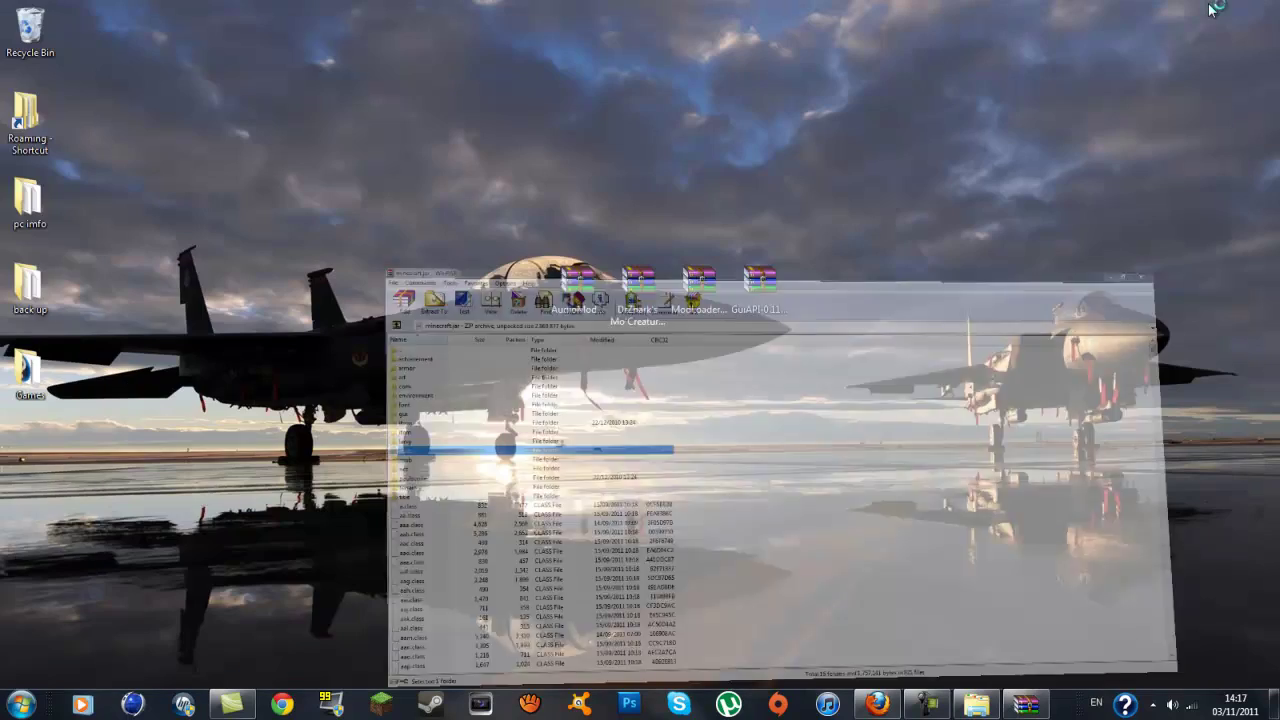
Step: Open GuiAPI-0.11.1-1.8.1.zip from the desktop and show its window over the restored minecraft.jar archive
{"action": "double_click", "coordinate": [765, 287]}
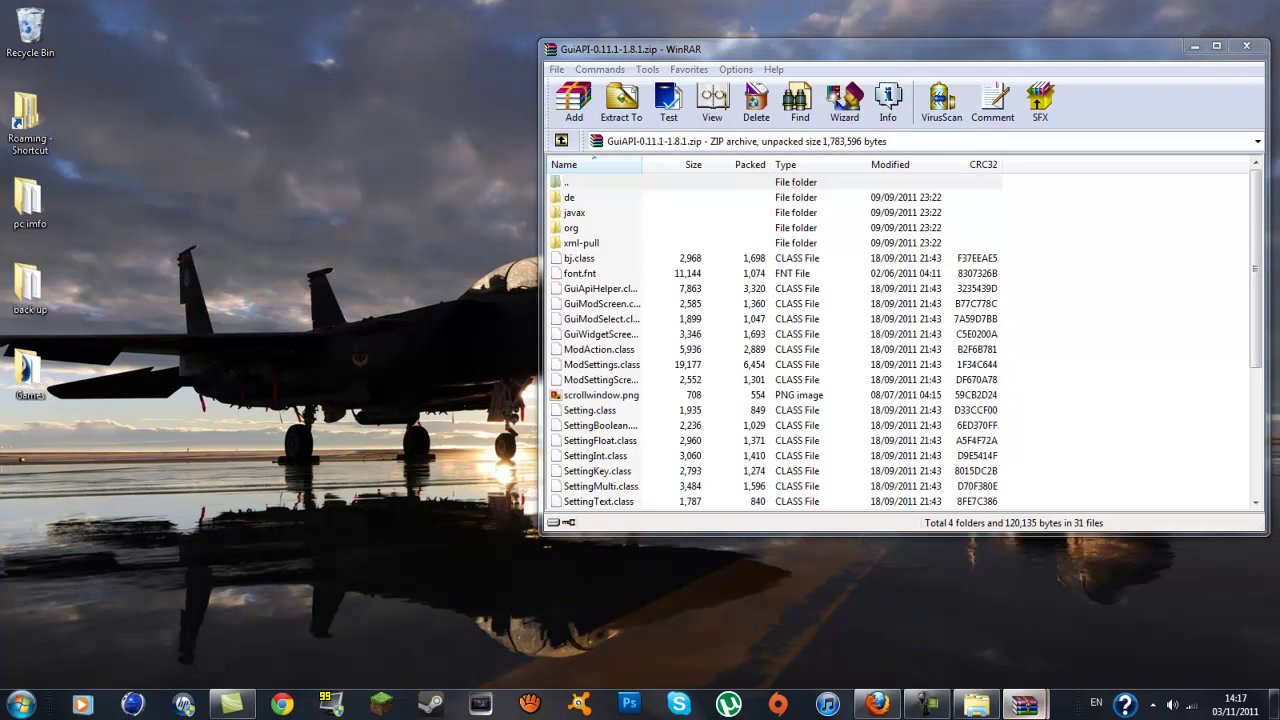
{"action": "left_click", "coordinate": [935, 620]}
{"action": "mouse_move", "coordinate": [1050, 704]}
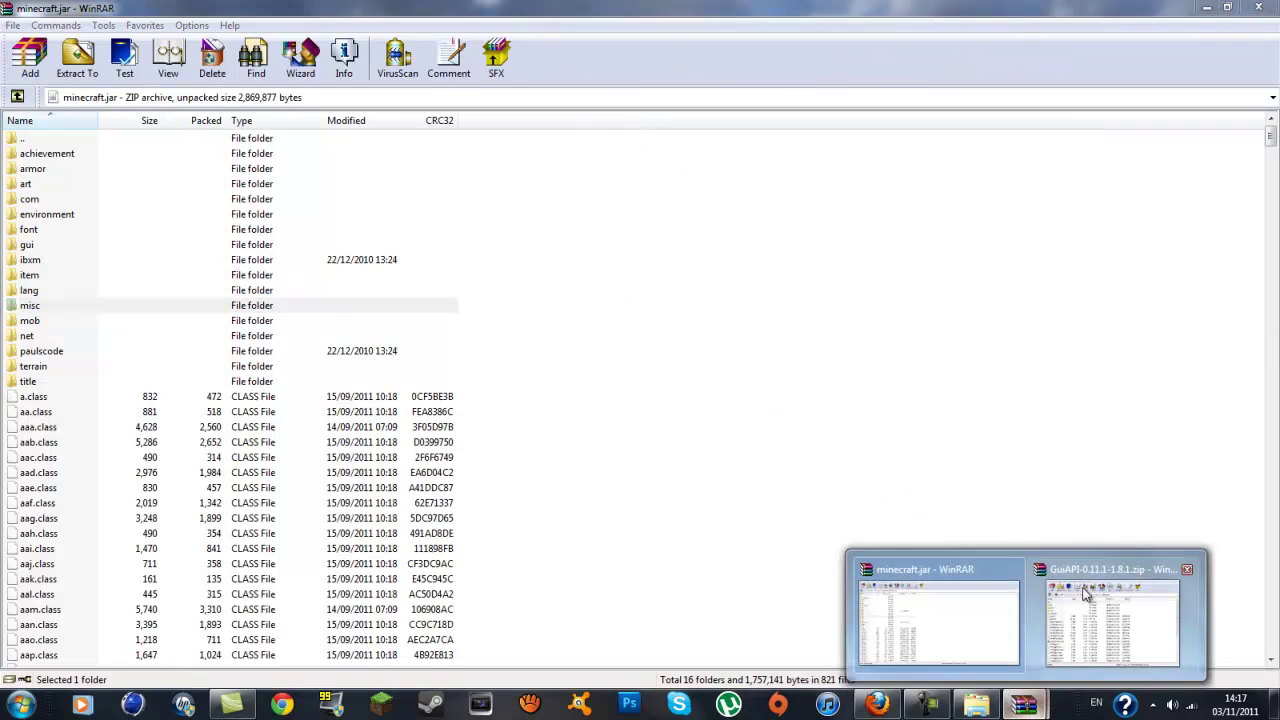
{"action": "left_click", "coordinate": [1145, 620]}
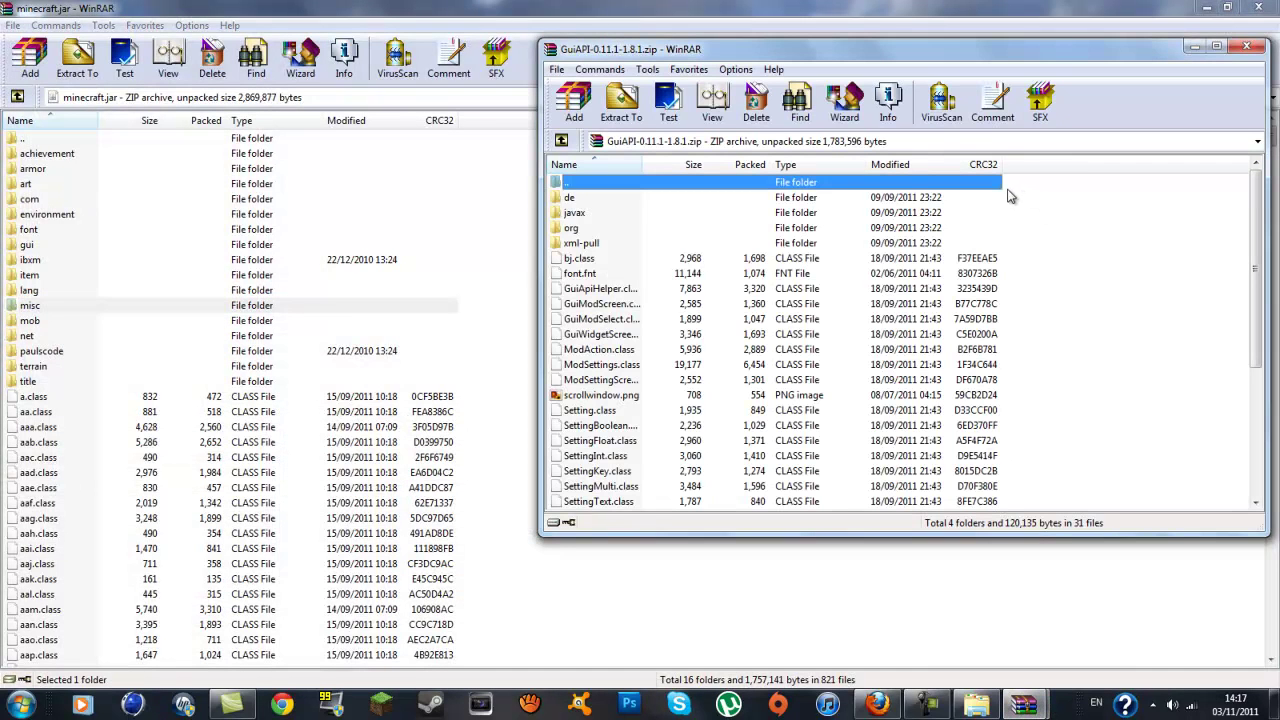
Step: Copy all folders and files from GuiAPI-0.11.1-1.8.1.zip into the minecraft.jar archive, accepting the default archive parameters
{"action": "left_click", "coordinate": [975, 198]}
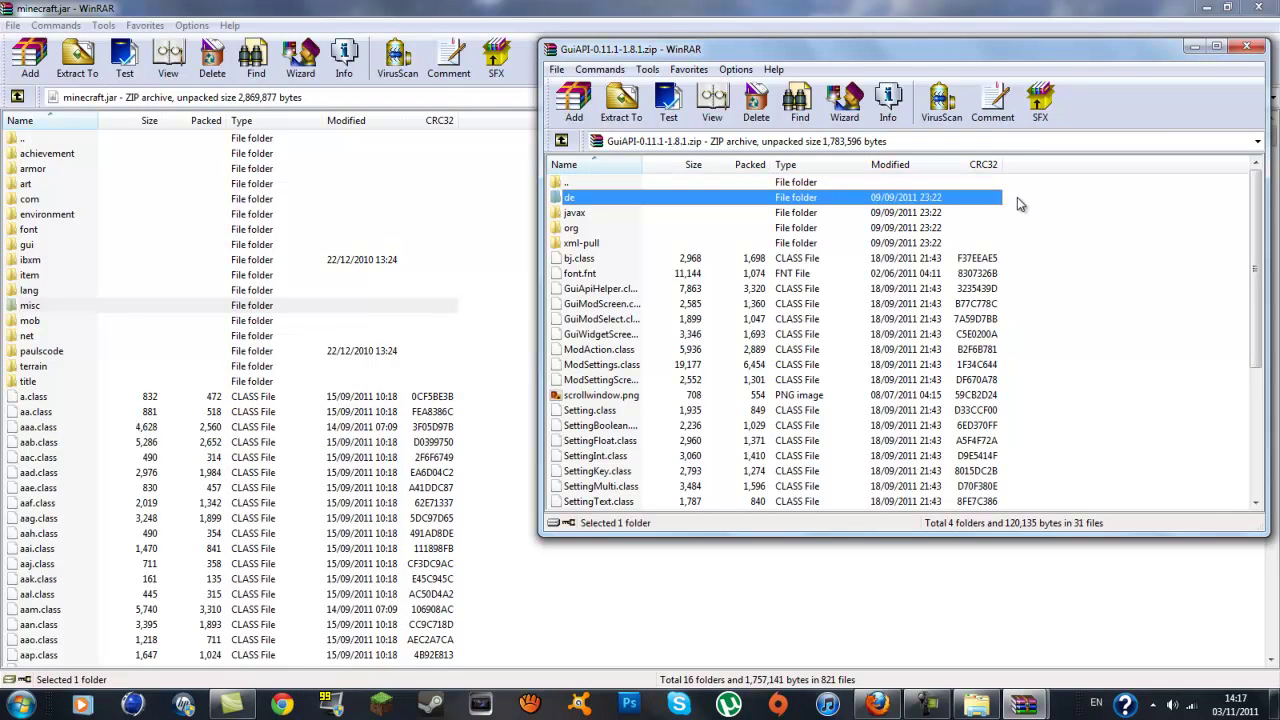
{"action": "left_click_drag", "start_coordinate": [975, 204], "coordinate": [305, 708]}
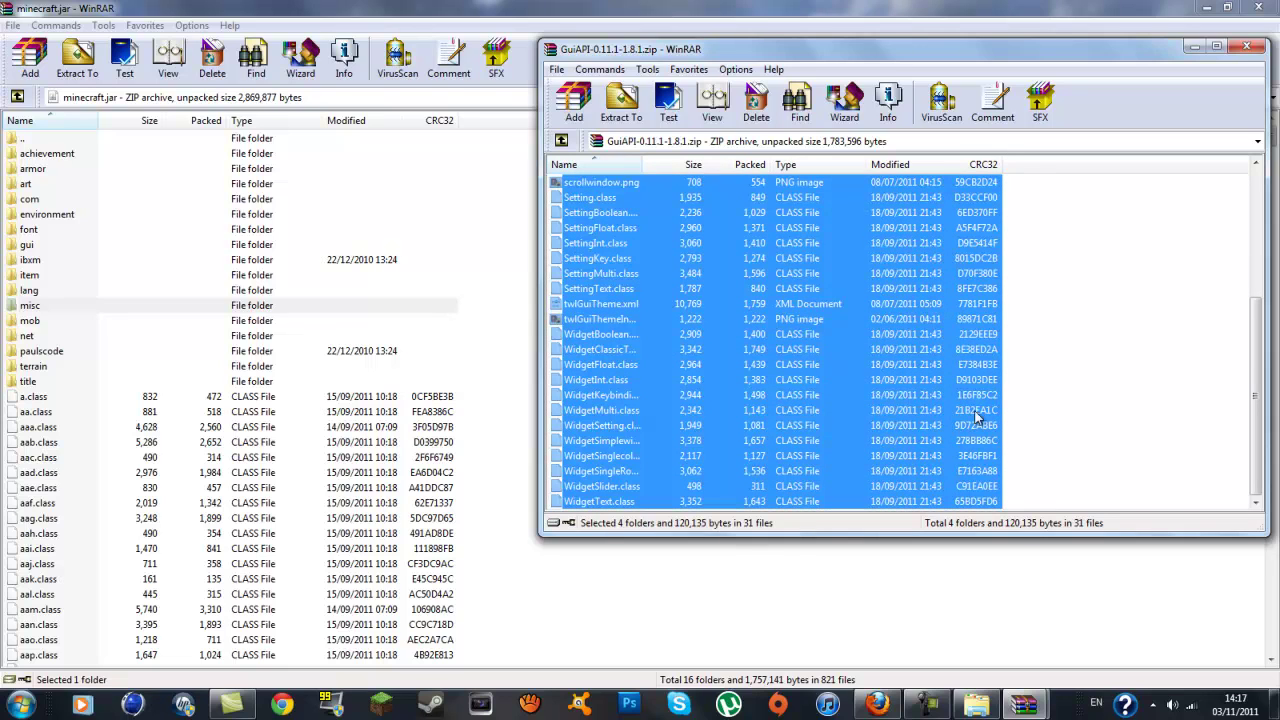
{"action": "left_click_drag", "start_coordinate": [1262, 424], "coordinate": [1262, 228]}
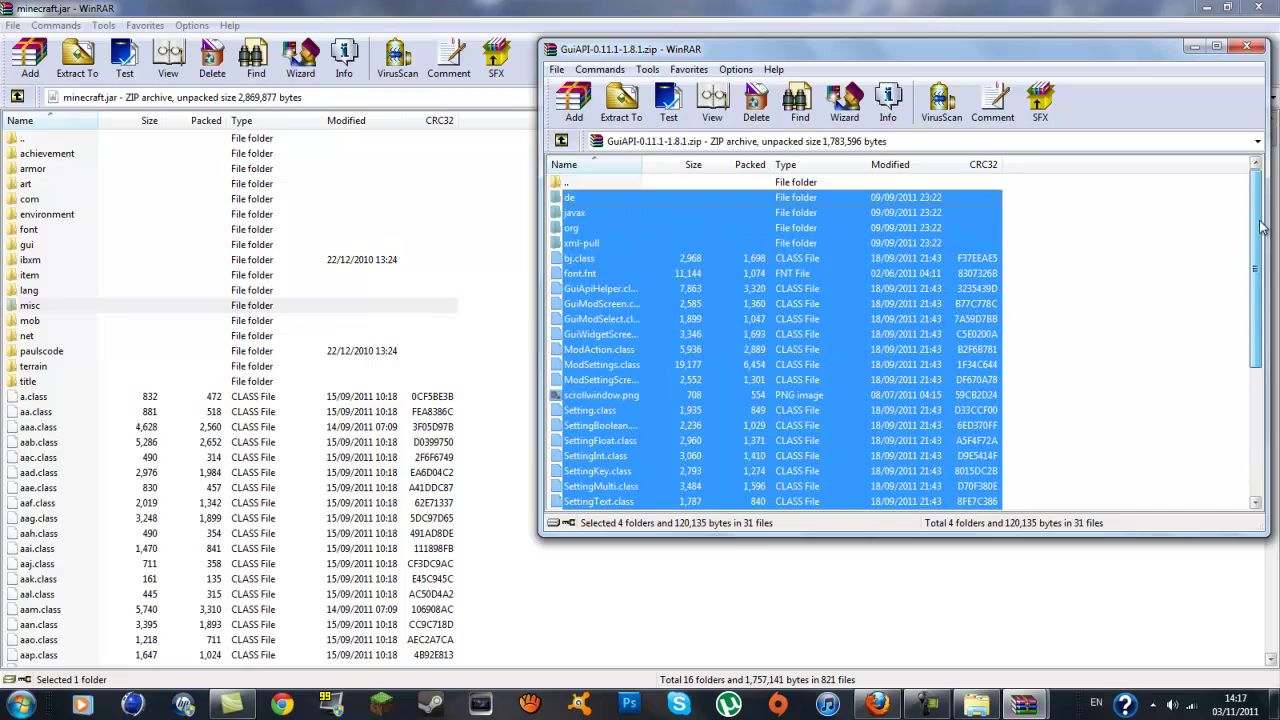
{"action": "left_click_drag", "start_coordinate": [737, 391], "coordinate": [101, 594]}
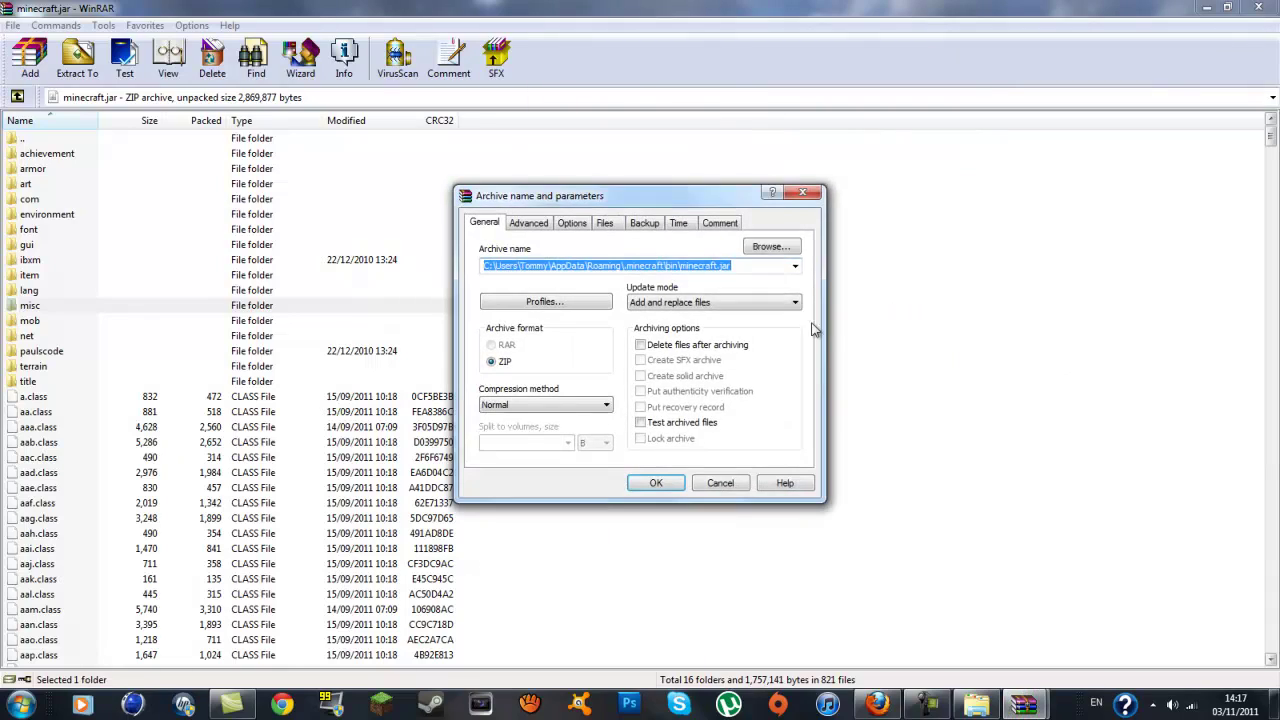
{"action": "left_click", "coordinate": [665, 484]}
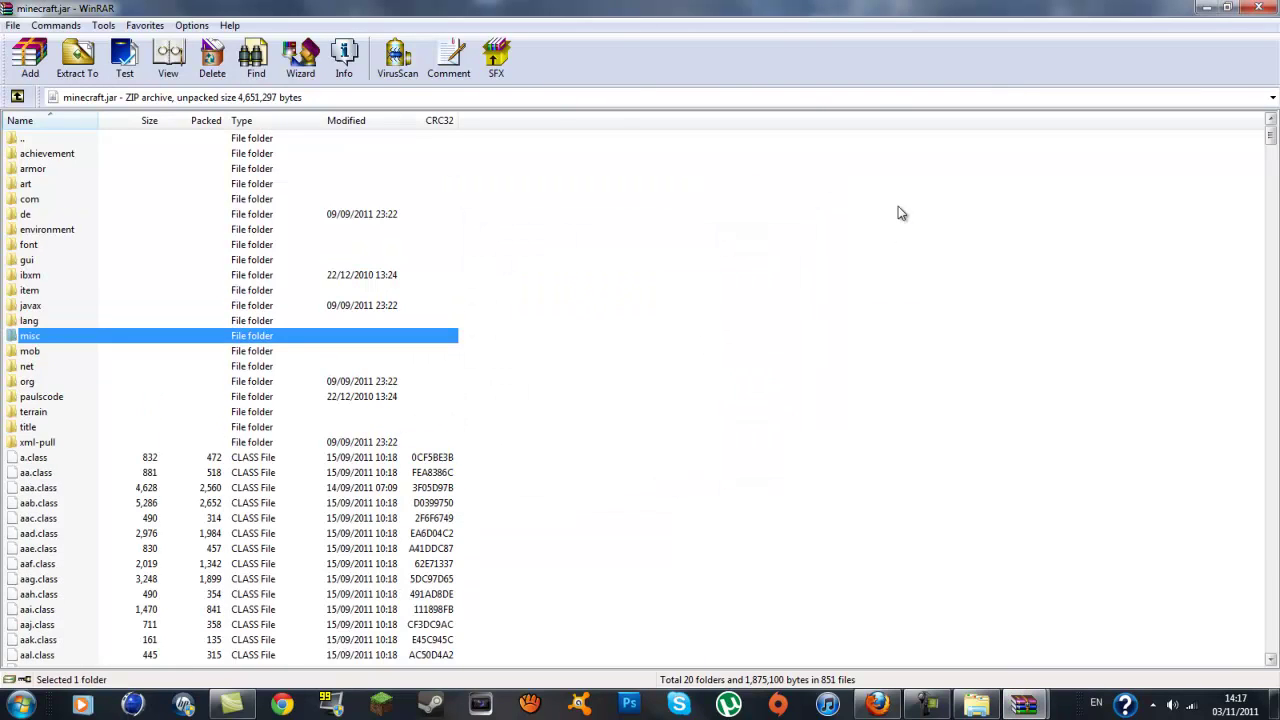
Step: Close both the minecraft.jar and GuiAPI-0.11.1-1.8.1.zip archive windows
{"action": "left_click", "coordinate": [1259, 8]}
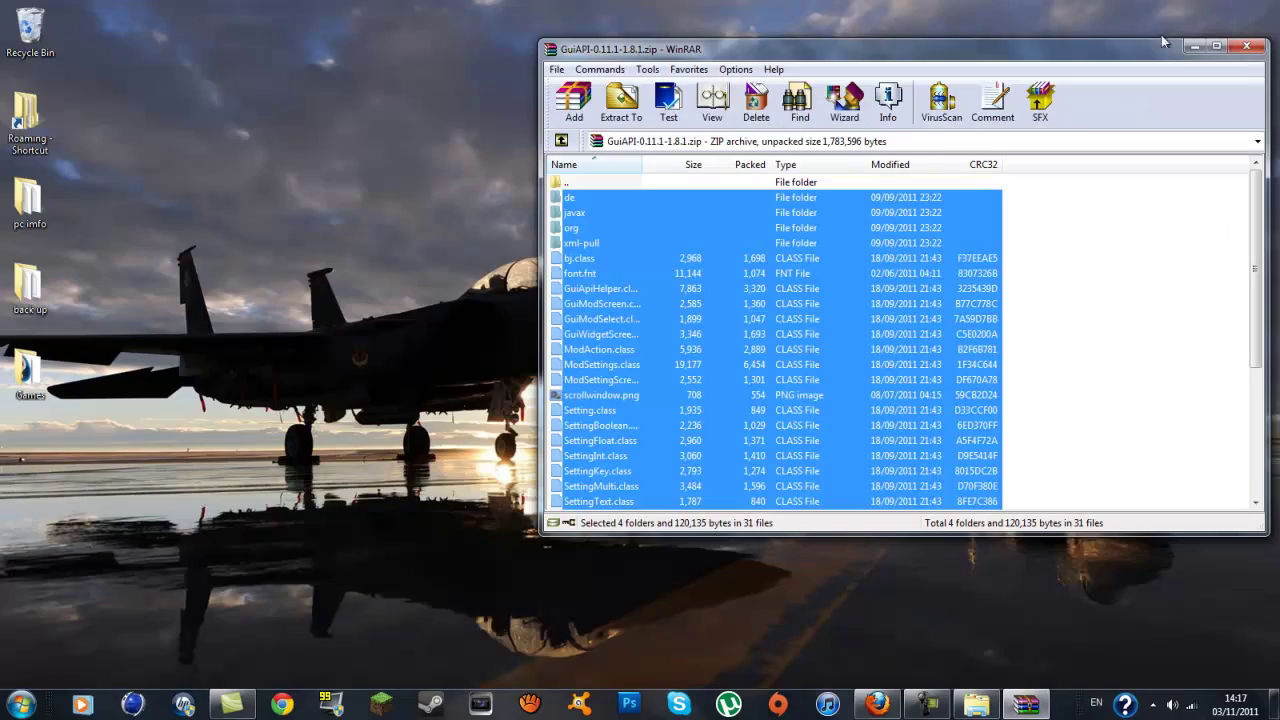
{"action": "left_click_drag", "start_coordinate": [937, 50], "coordinate": [631, 95]}
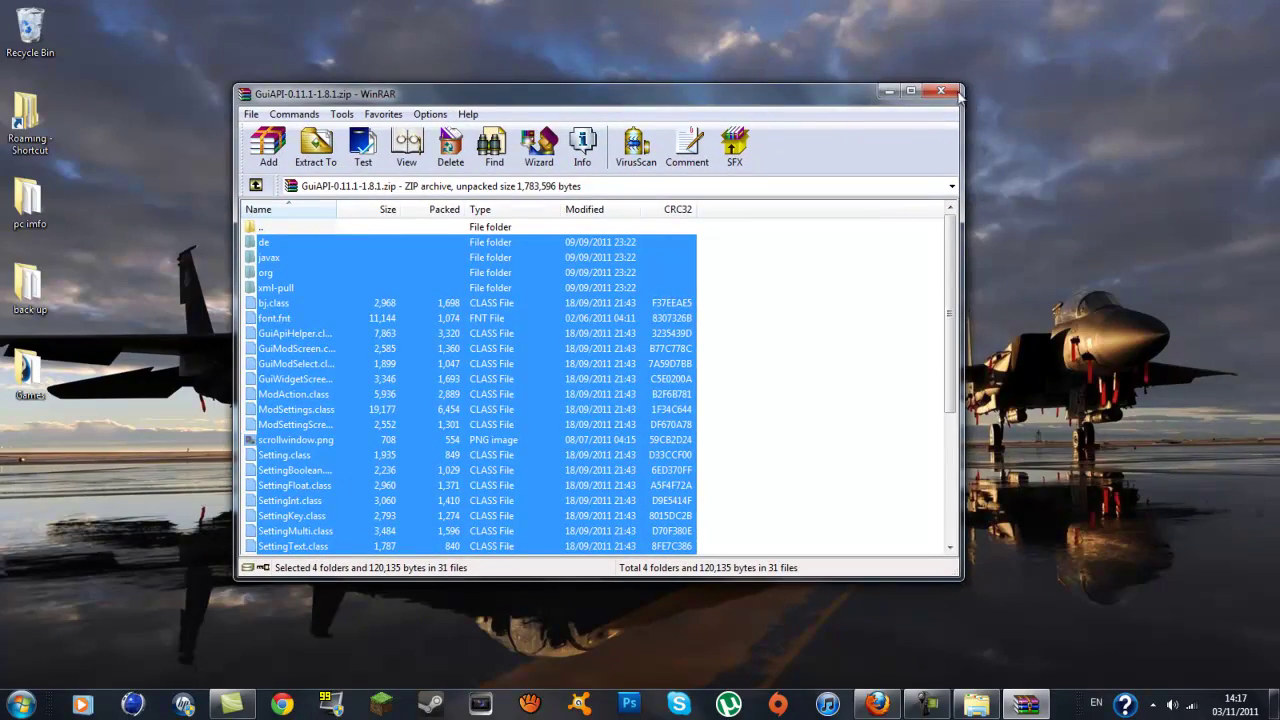
{"action": "left_click", "coordinate": [930, 90]}
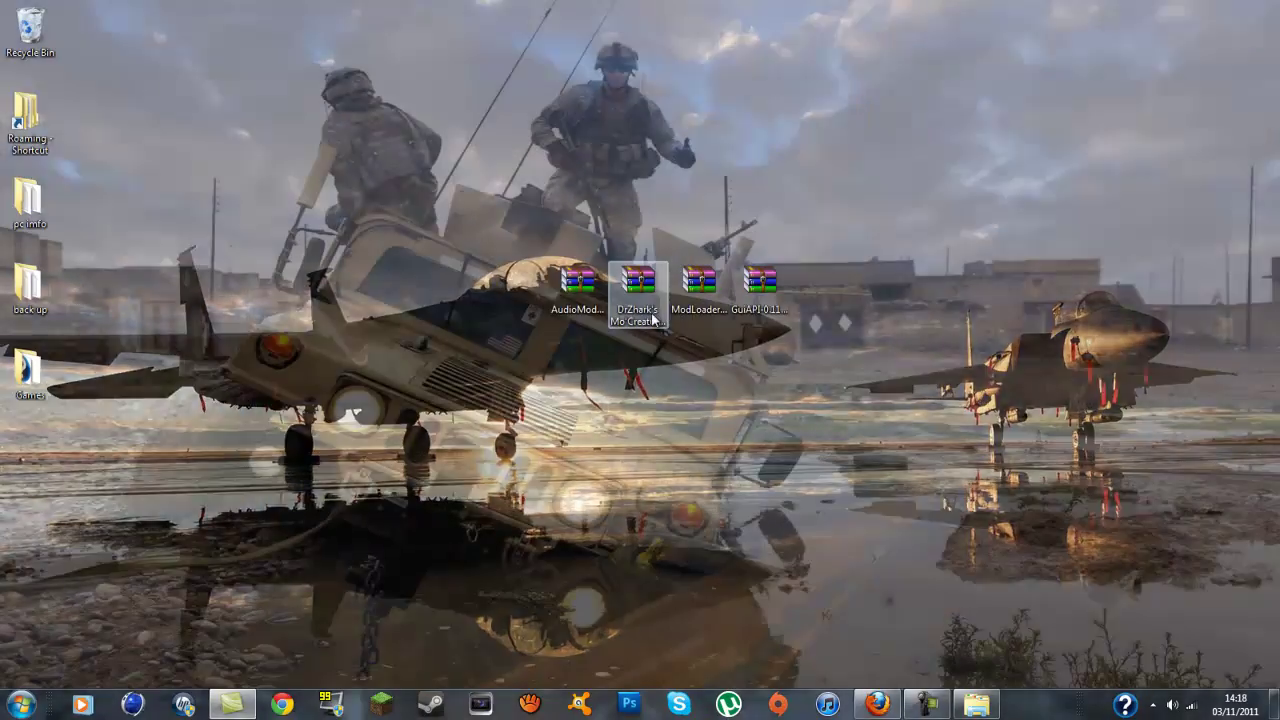
Step: Open the DrZhark's Mo'Creatures Mod v2.14 archive from the desktop and select its resources folder
{"action": "double_click", "coordinate": [650, 316]}
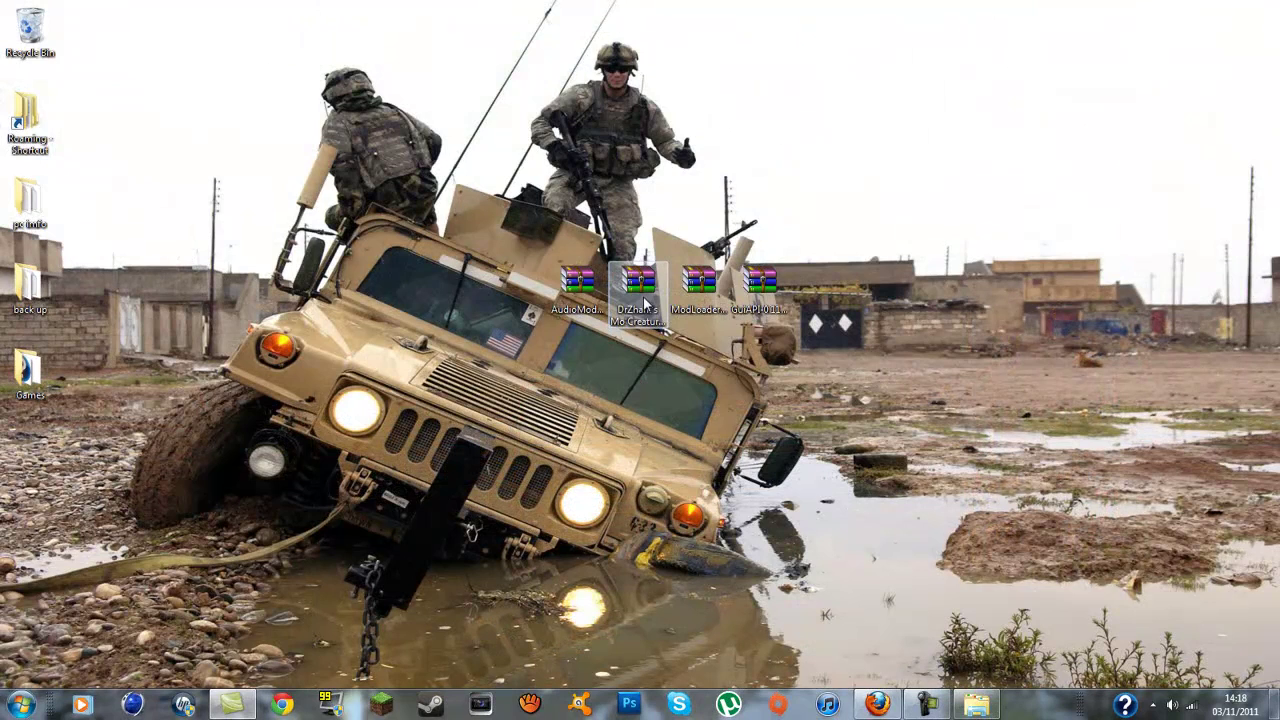
{"action": "double_click", "coordinate": [645, 303]}
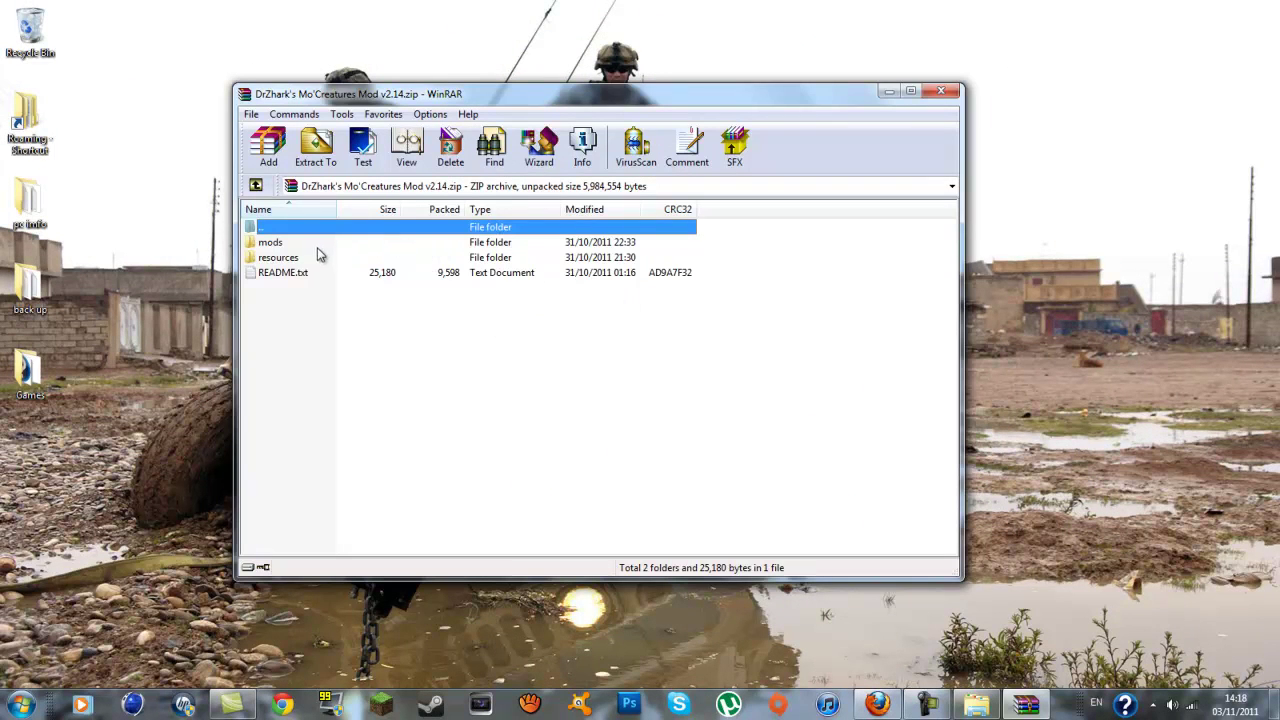
{"action": "left_click", "coordinate": [317, 247]}
{"action": "left_click", "coordinate": [317, 258]}
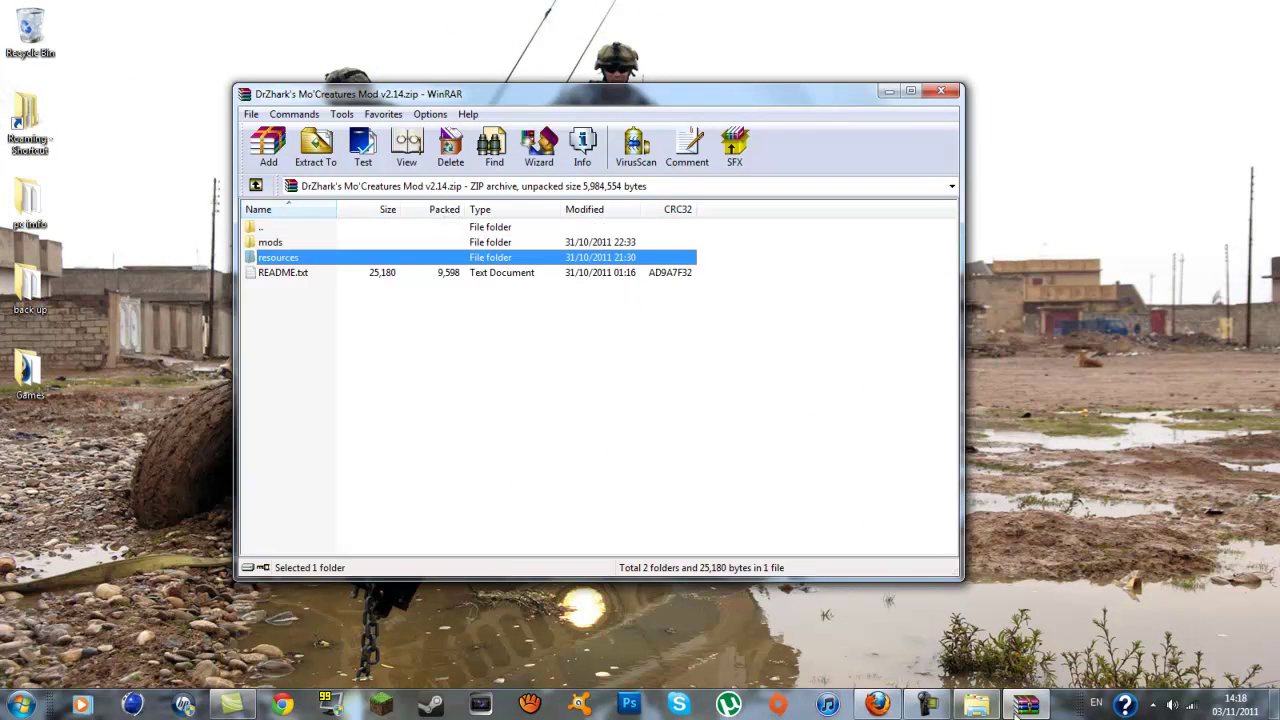
Step: Bring up the file explorer window showing the bin folder and go back to the .minecraft folder
{"action": "left_click", "coordinate": [975, 705]}
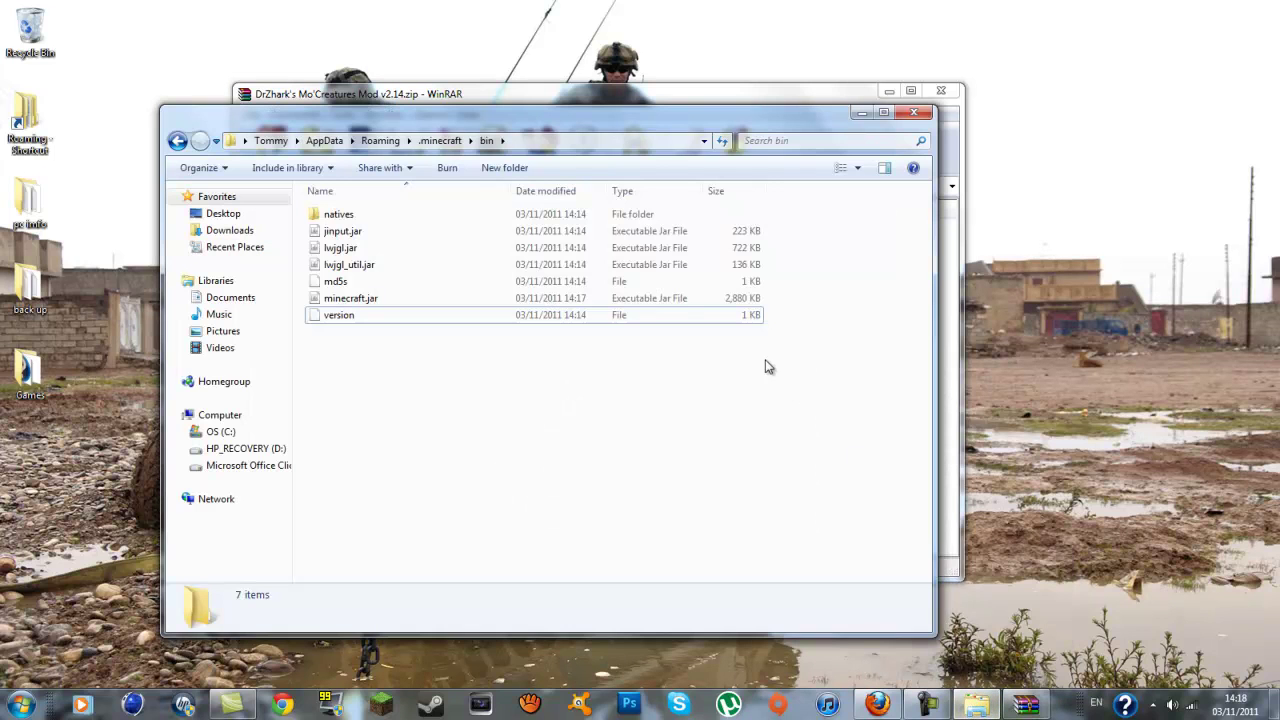
{"action": "left_click_drag", "start_coordinate": [465, 112], "coordinate": [562, 88]}
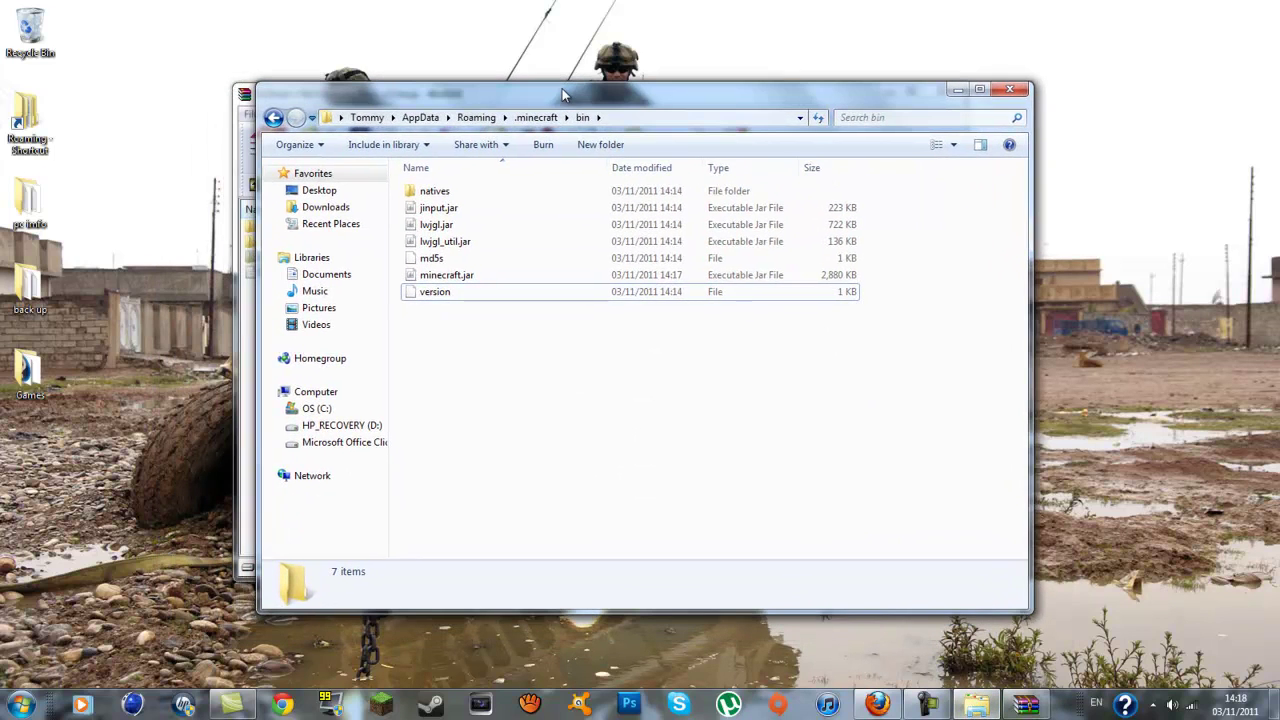
{"action": "left_click", "coordinate": [273, 117]}
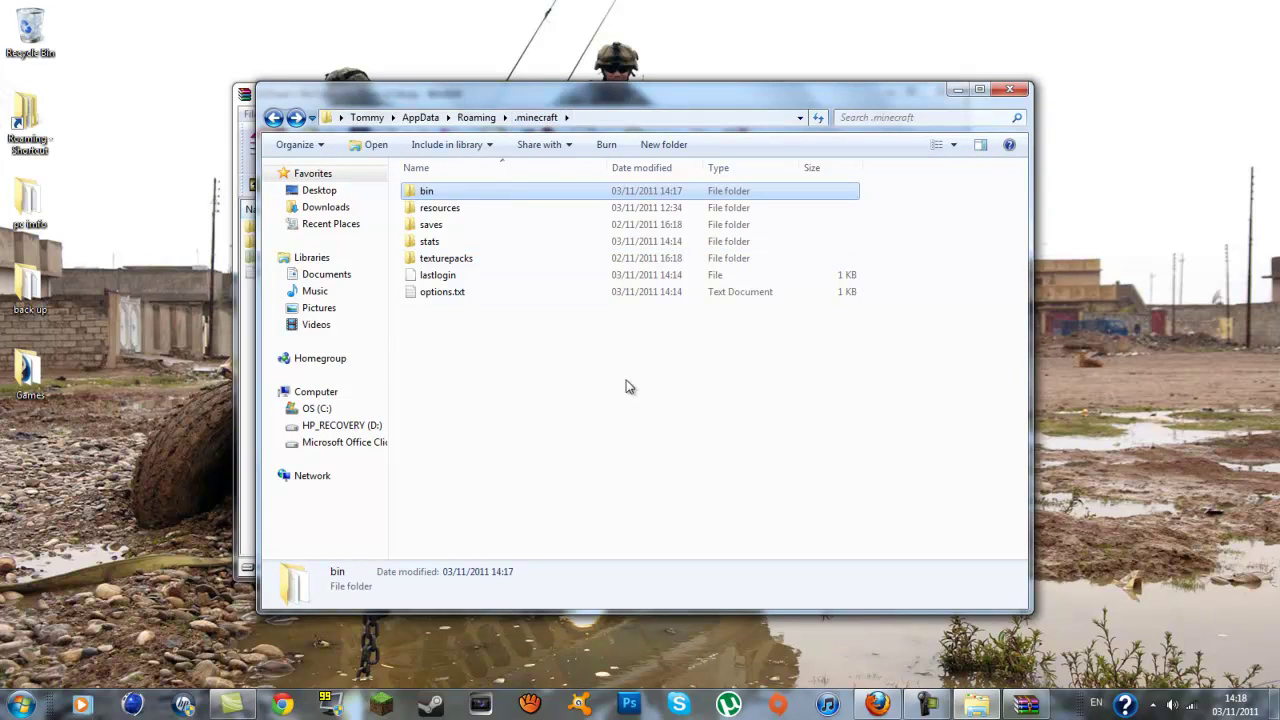
{"action": "left_click", "coordinate": [21, 704]}
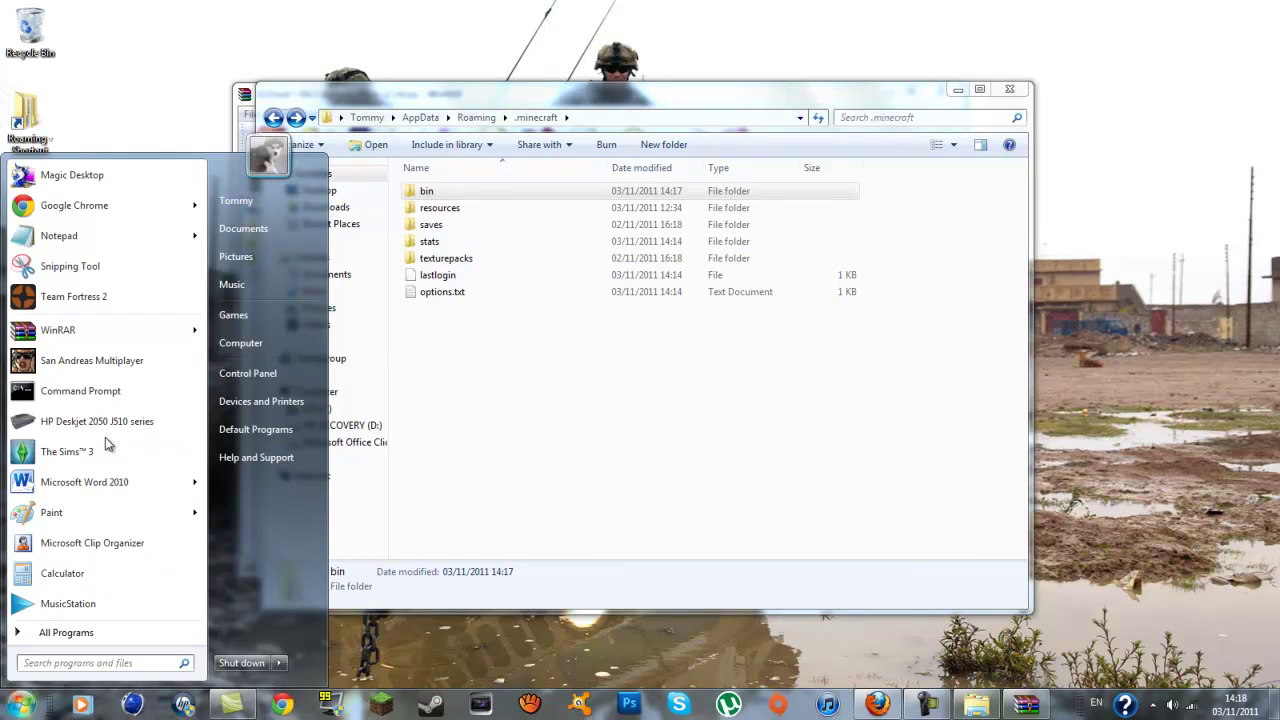
{"action": "left_click", "coordinate": [699, 385]}
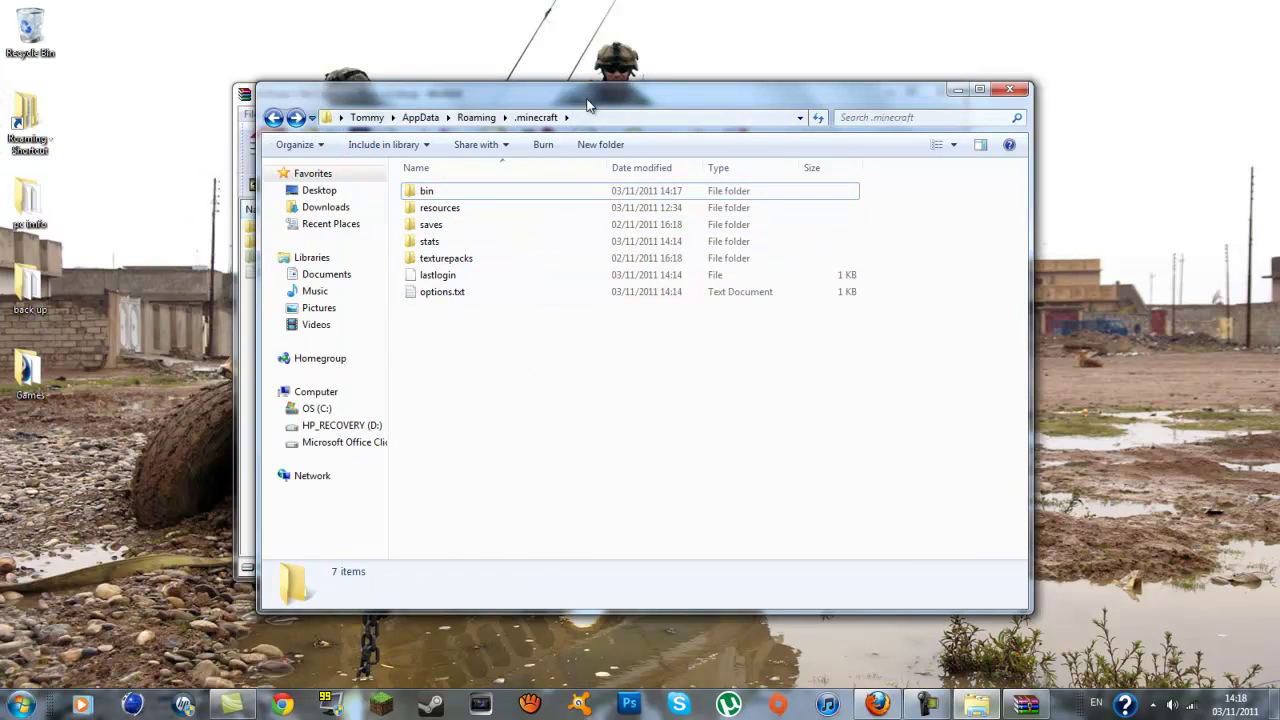
Step: Open the resources folder inside .minecraft and arrange its window beside the Mo'Creatures archive window
{"action": "left_click_drag", "start_coordinate": [588, 106], "coordinate": [492, 278]}
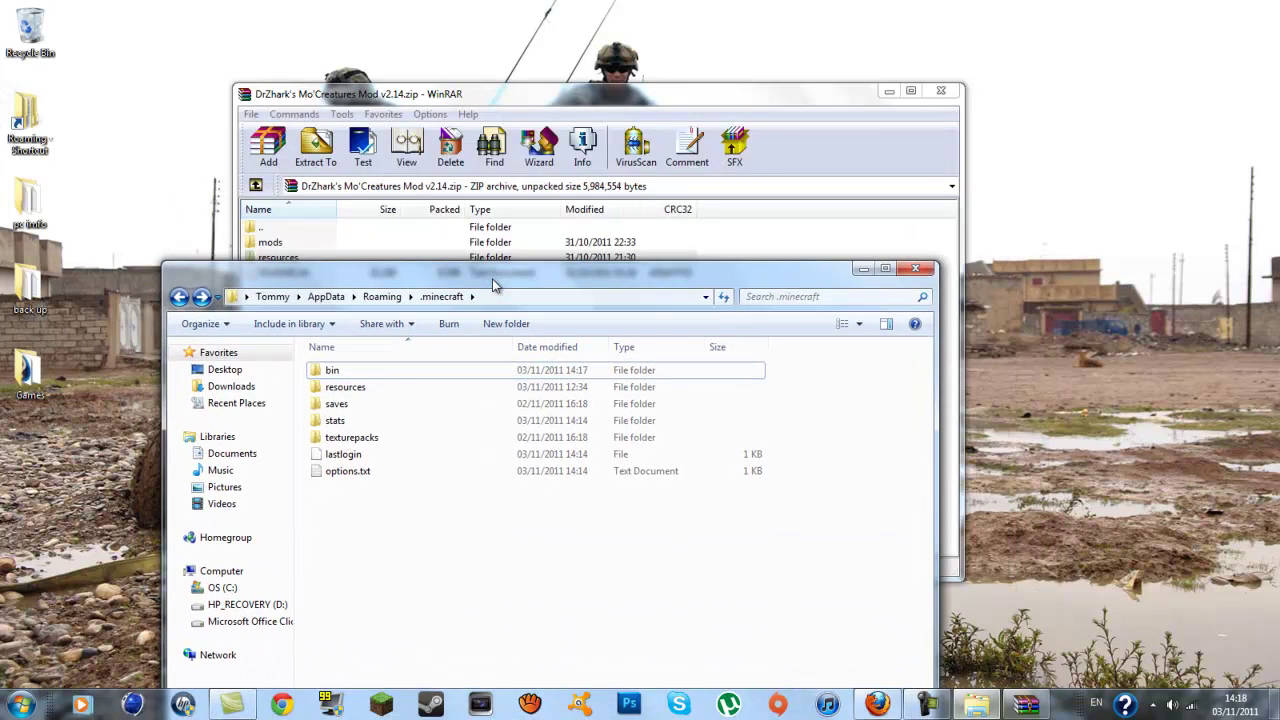
{"action": "left_click", "coordinate": [340, 391]}
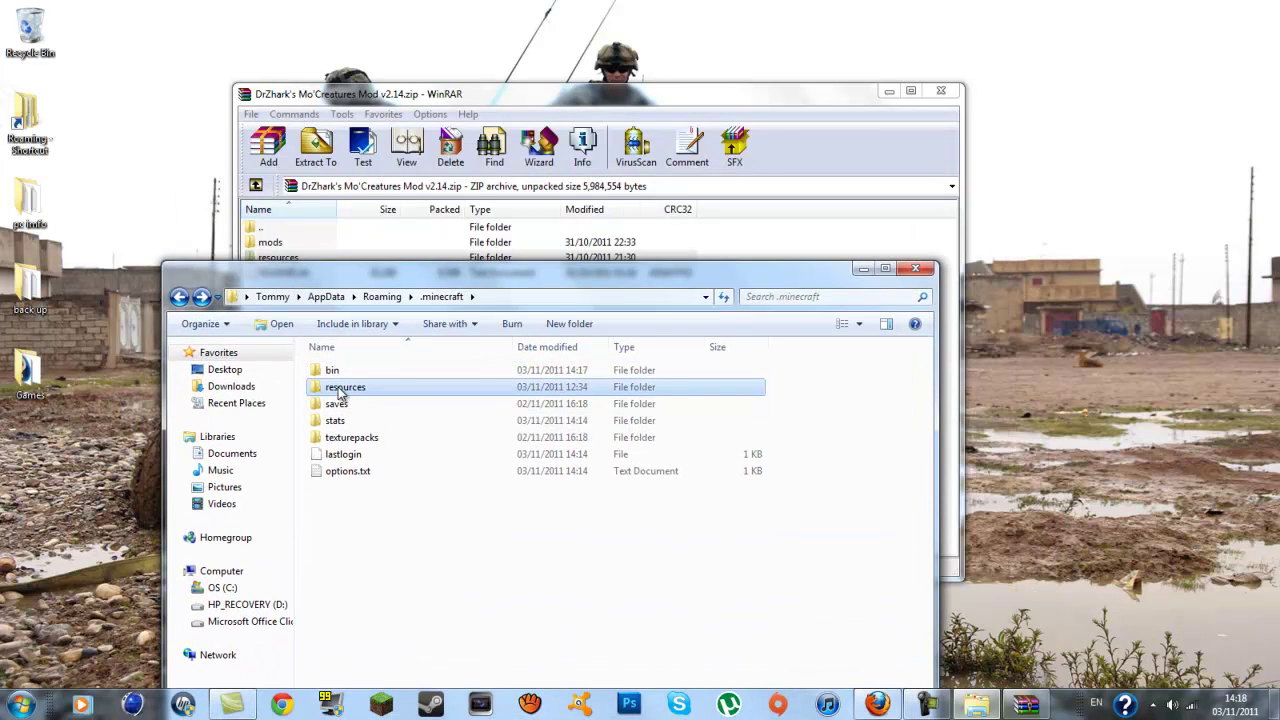
{"action": "double_click", "coordinate": [338, 393]}
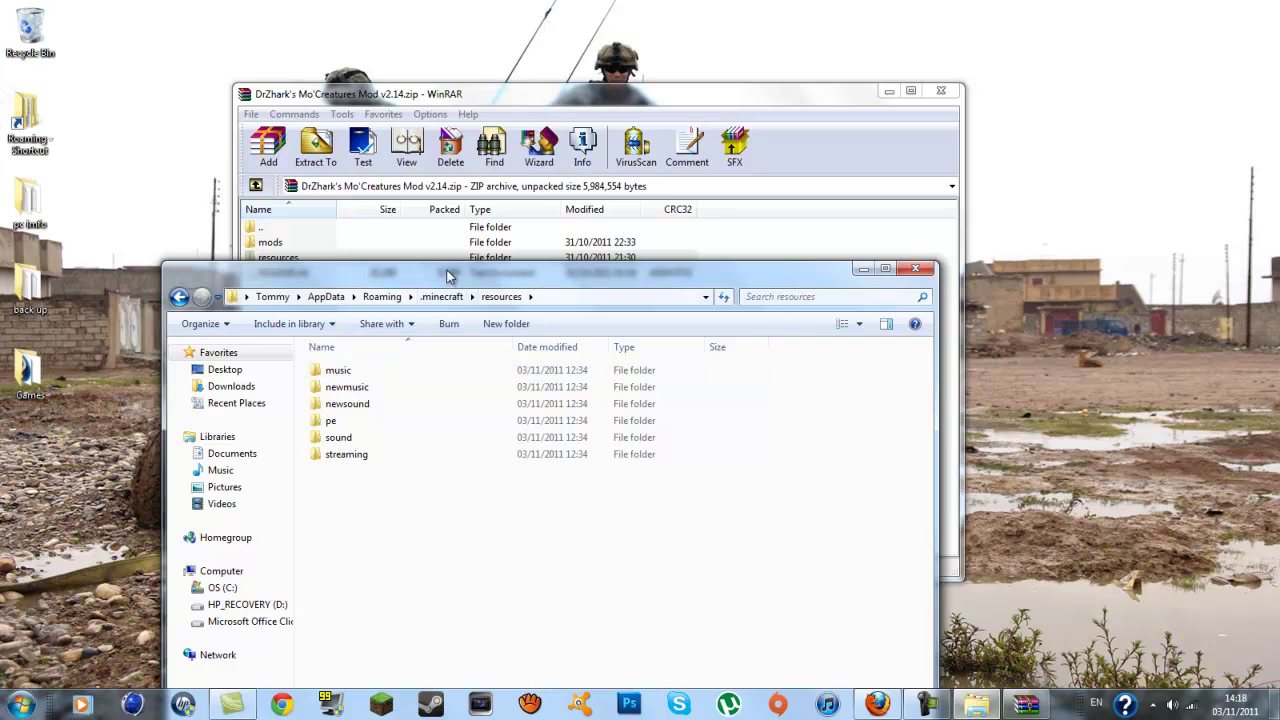
{"action": "left_click_drag", "start_coordinate": [448, 283], "coordinate": [739, 205]}
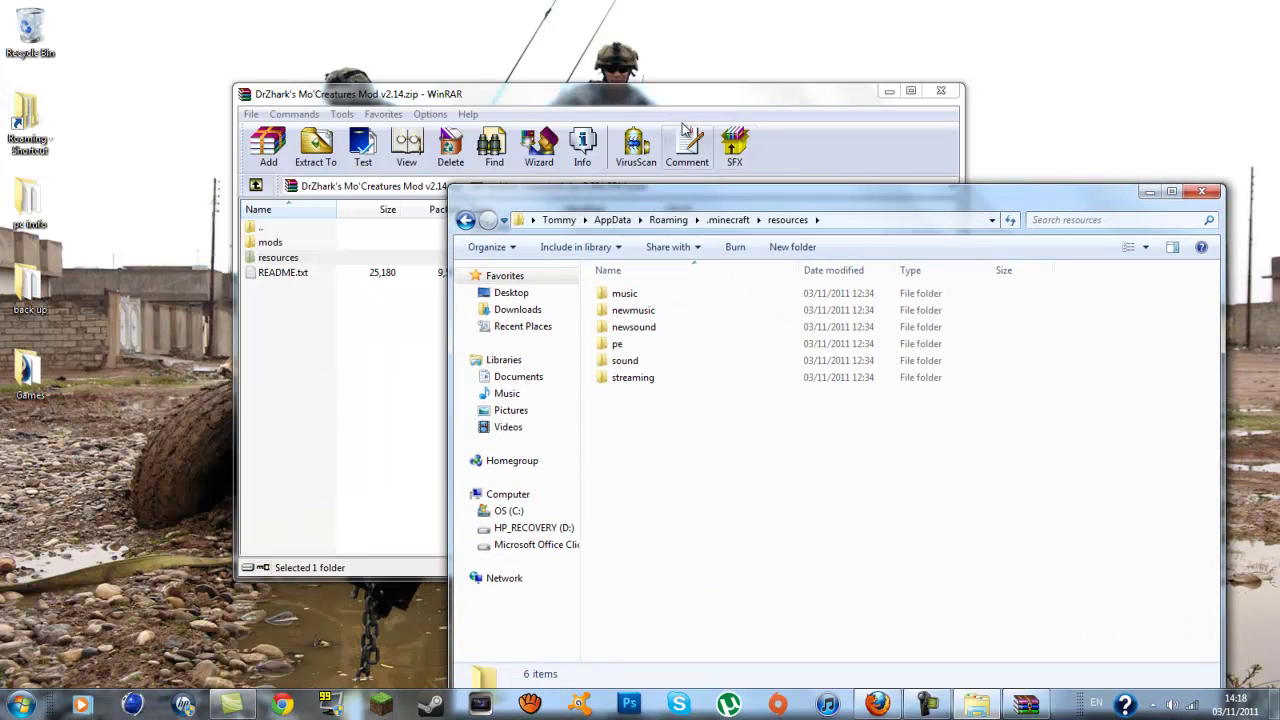
{"action": "left_click_drag", "start_coordinate": [665, 104], "coordinate": [442, 147]}
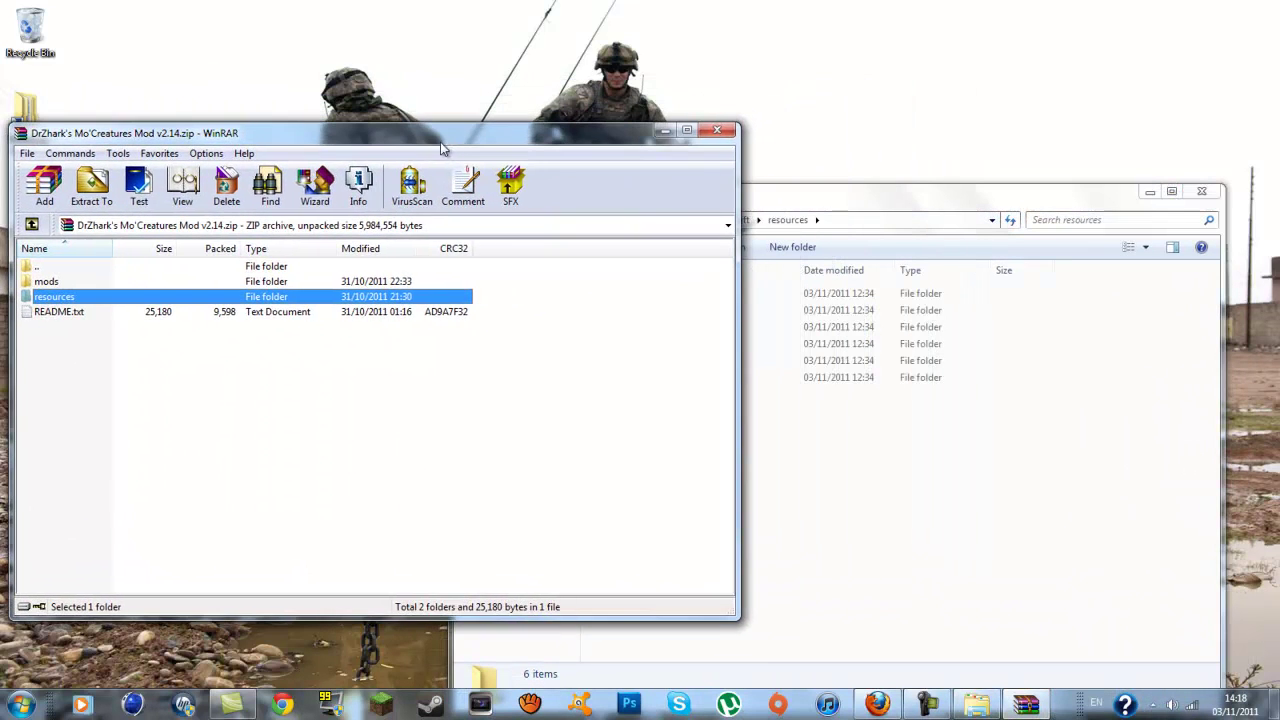
Step: Copy the mod folder from the Mo'Creatures archive's resources folder into the .minecraft resources folder
{"action": "double_click", "coordinate": [80, 303]}
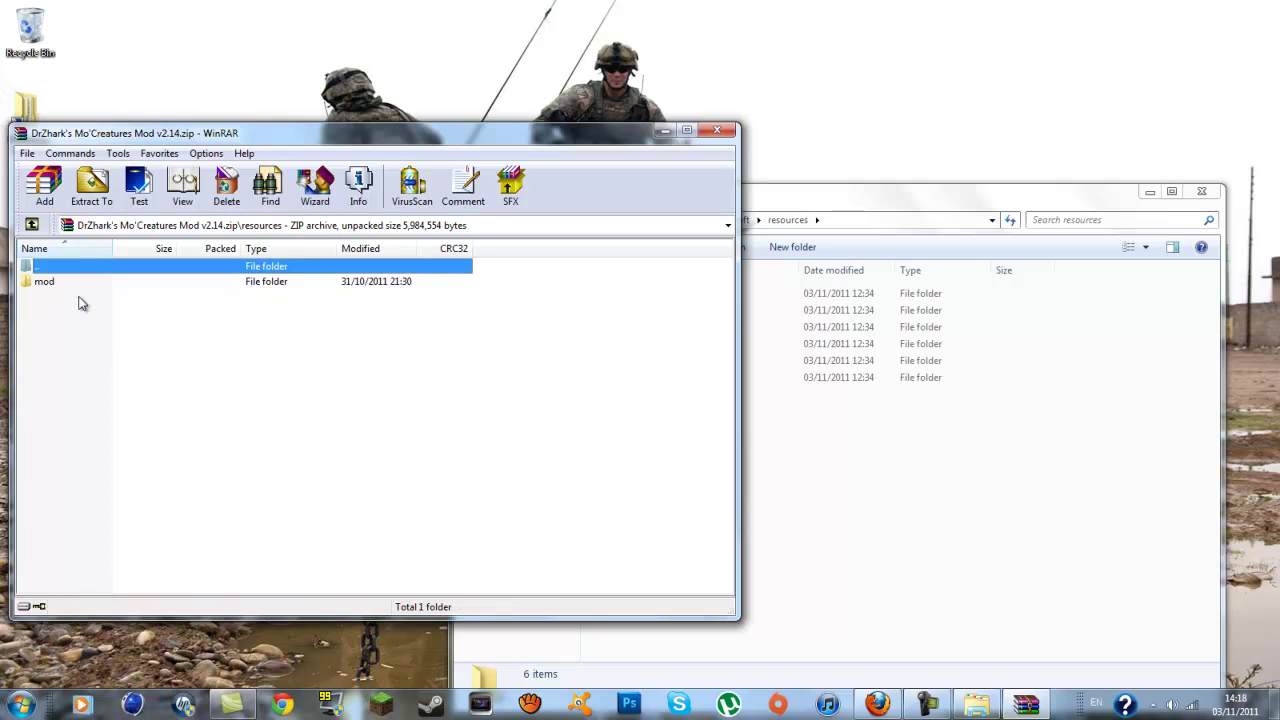
{"action": "left_click", "coordinate": [78, 286]}
{"action": "left_click_drag", "start_coordinate": [76, 286], "coordinate": [913, 504]}
{"action": "left_click_drag", "start_coordinate": [868, 197], "coordinate": [860, 144]}
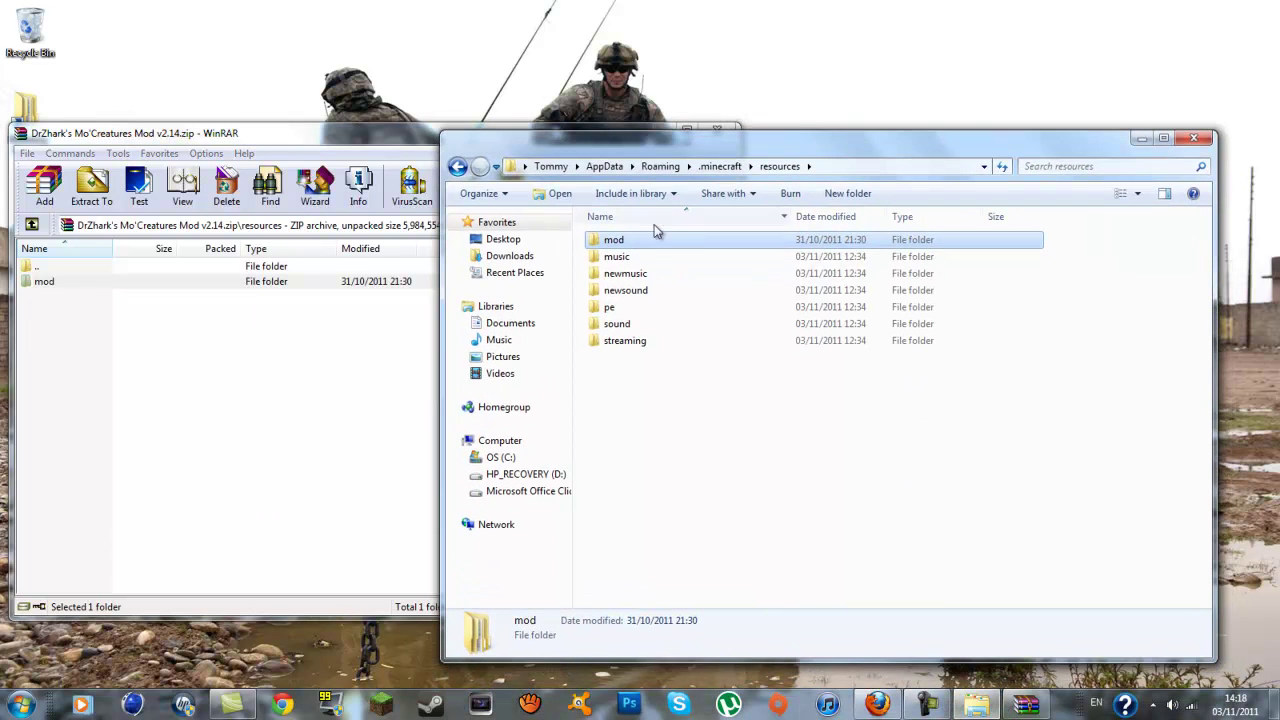
Step: Return the explorer window to the .minecraft folder and open the mods folder in the Mo'Creatures archive
{"action": "double_click", "coordinate": [34, 268]}
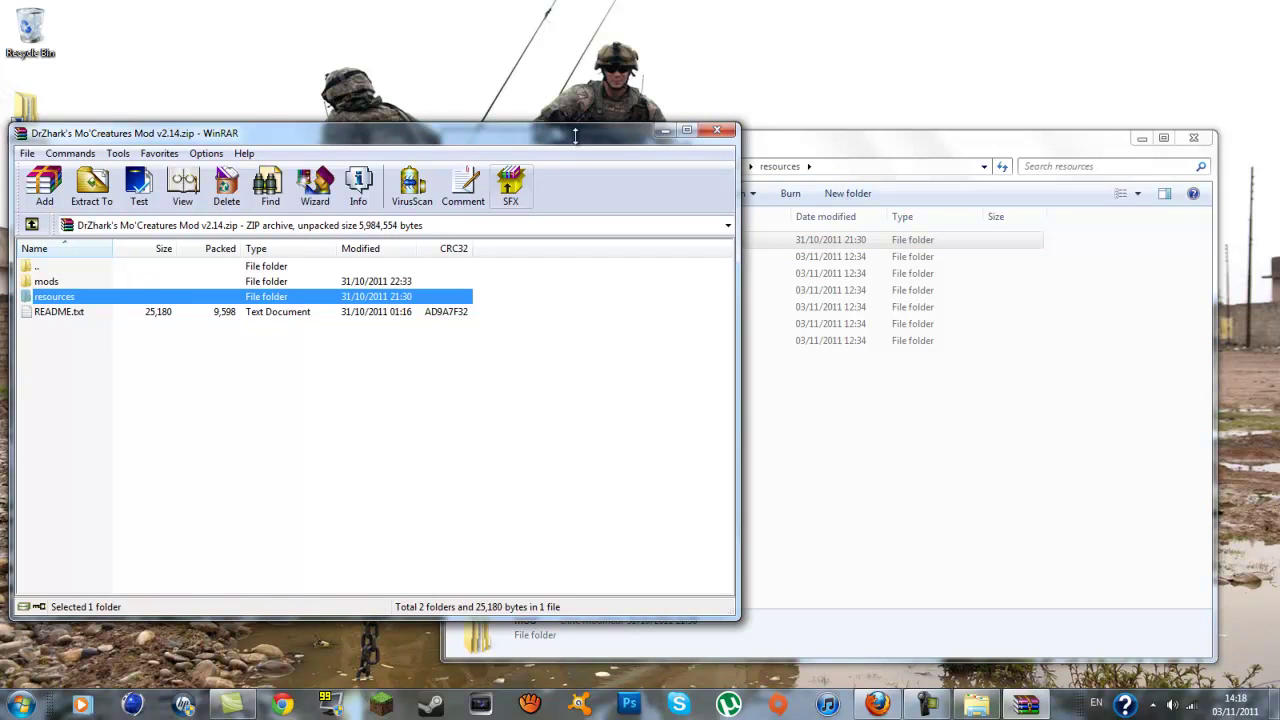
{"action": "left_click_drag", "start_coordinate": [797, 127], "coordinate": [851, 85]}
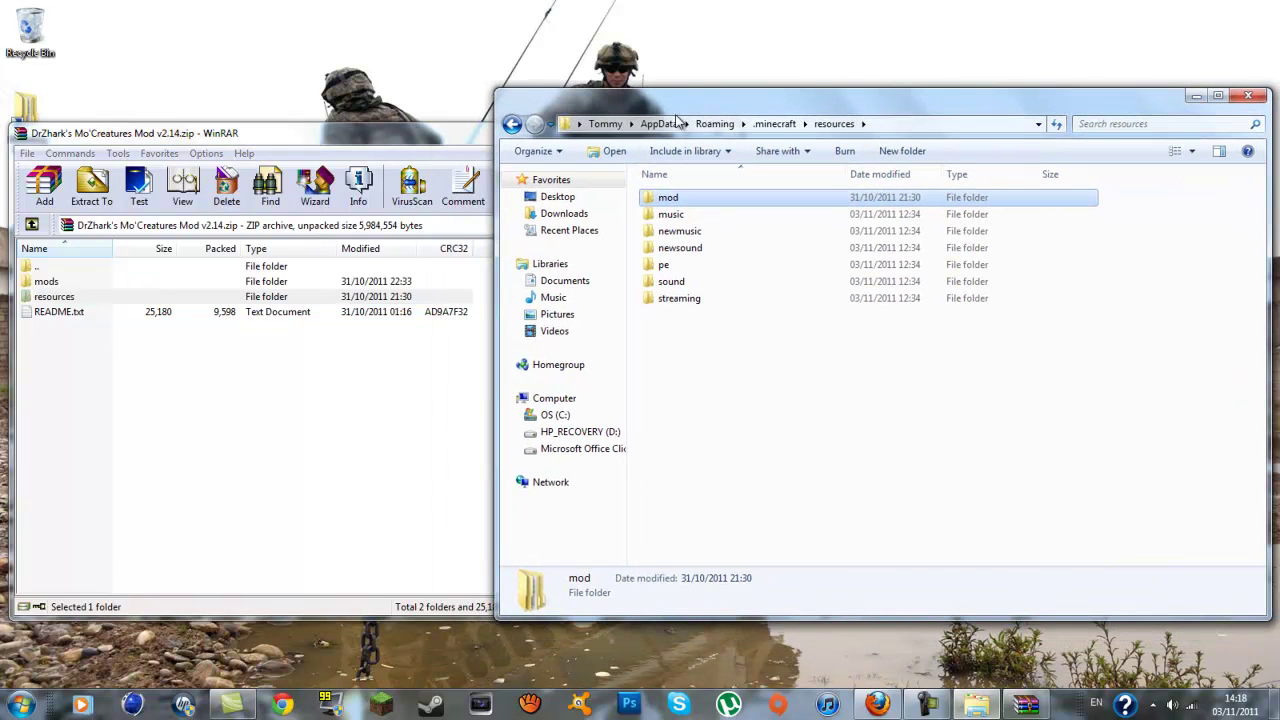
{"action": "left_click", "coordinate": [511, 124]}
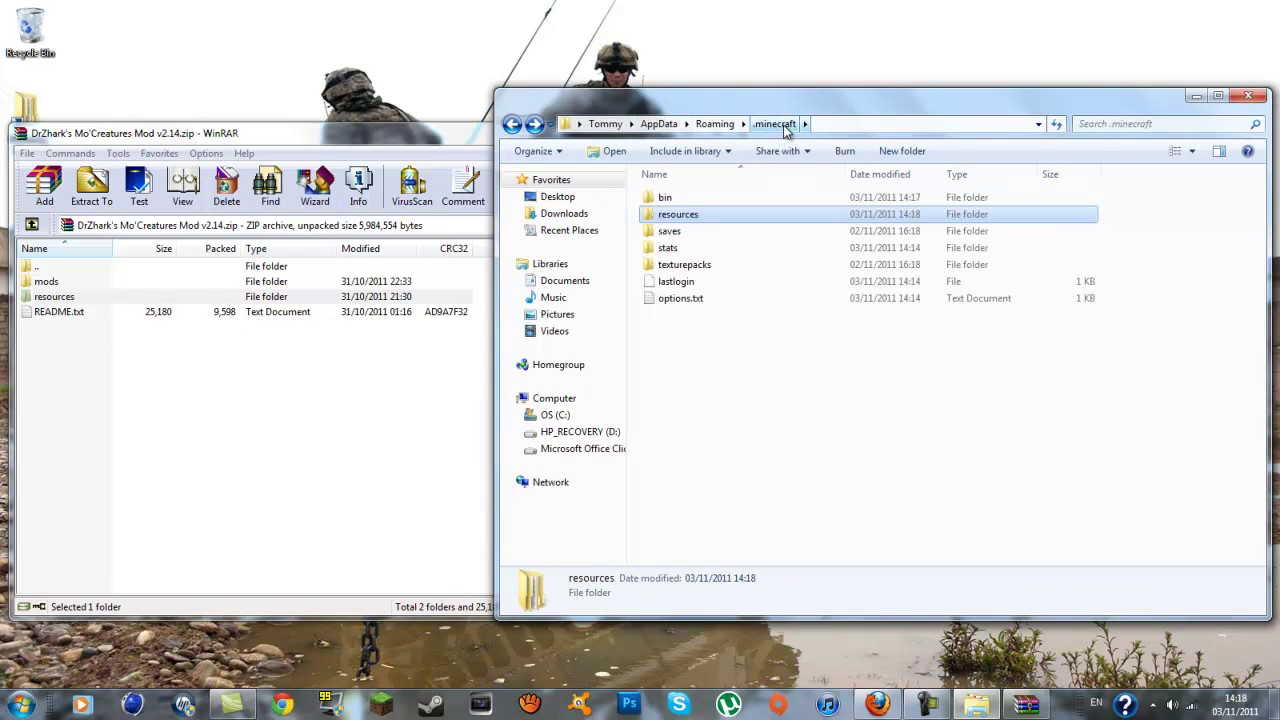
{"action": "left_click", "coordinate": [110, 285]}
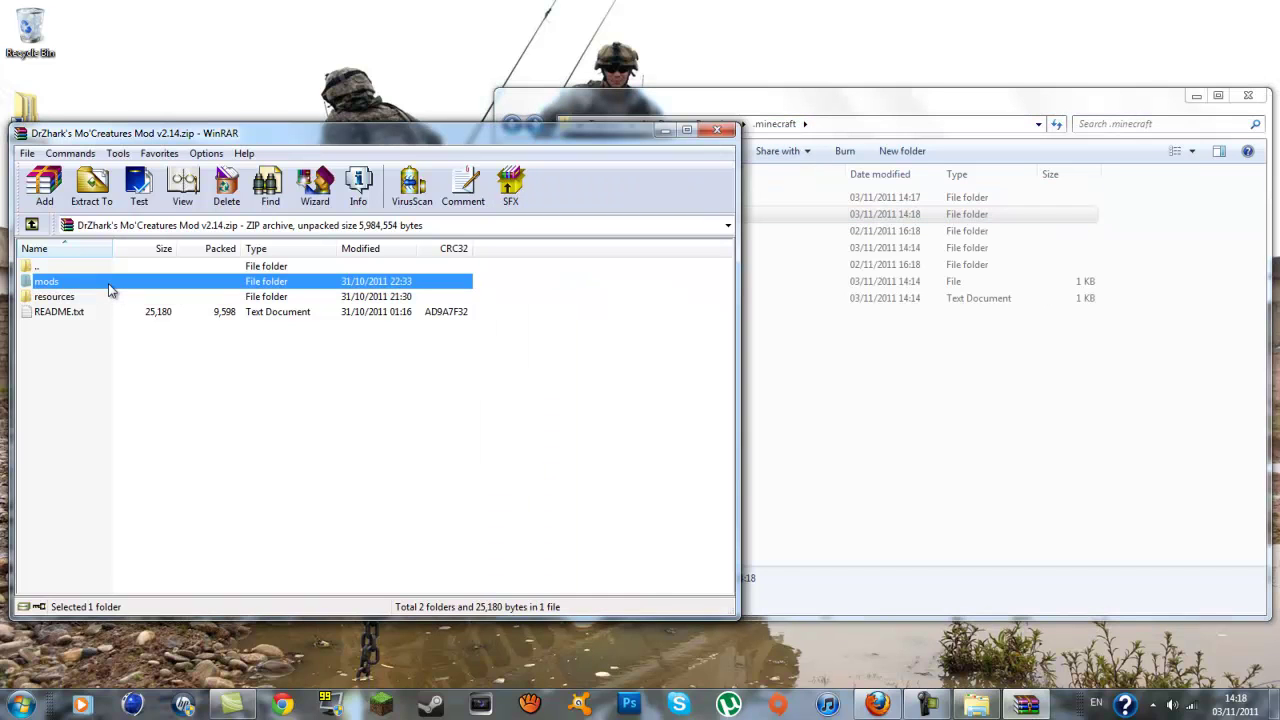
{"action": "double_click", "coordinate": [110, 285]}
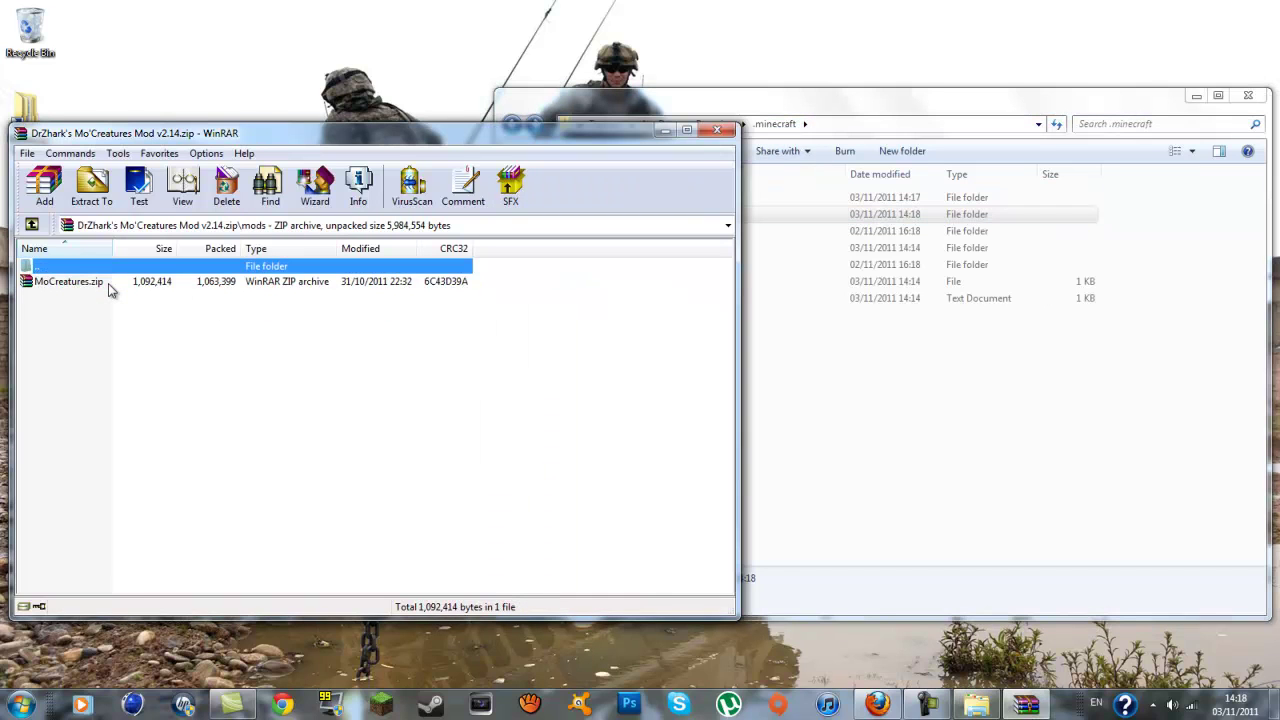
Step: Copy the mods folder from the root of the Mo'Creatures archive into the .minecraft folder
{"action": "double_click", "coordinate": [60, 267]}
{"action": "left_click", "coordinate": [781, 379]}
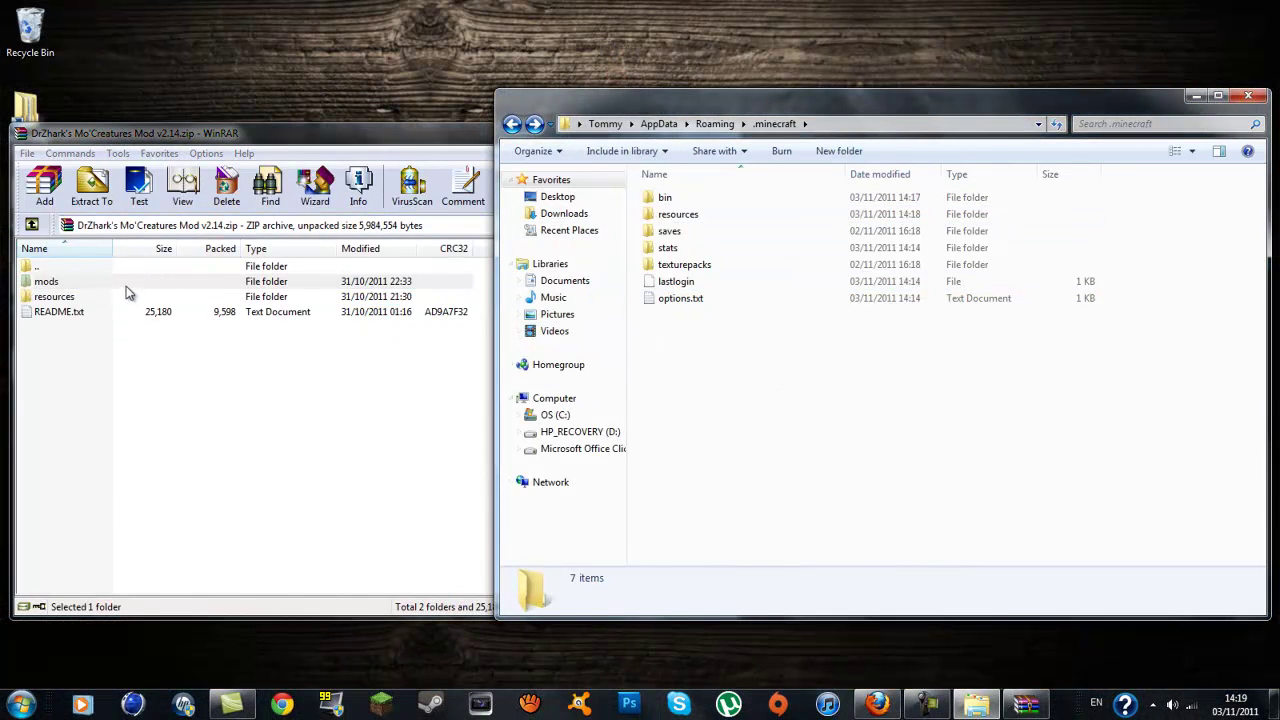
{"action": "left_click", "coordinate": [125, 286]}
{"action": "left_click_drag", "start_coordinate": [125, 288], "coordinate": [697, 338]}
{"action": "left_click_drag", "start_coordinate": [945, 401], "coordinate": [945, 401]}
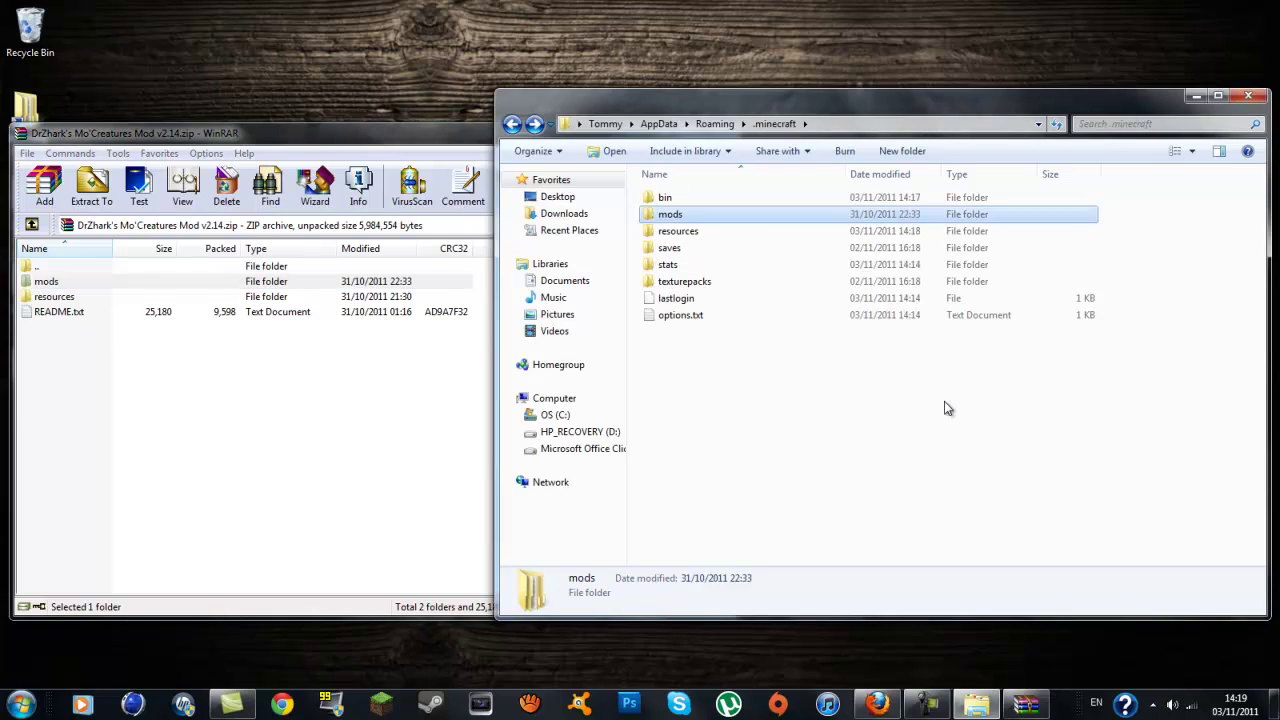
Step: Close the Mo'Creatures archive window and the .minecraft folder window
{"action": "left_click_drag", "start_coordinate": [366, 136], "coordinate": [464, 280]}
{"action": "left_click", "coordinate": [820, 275]}
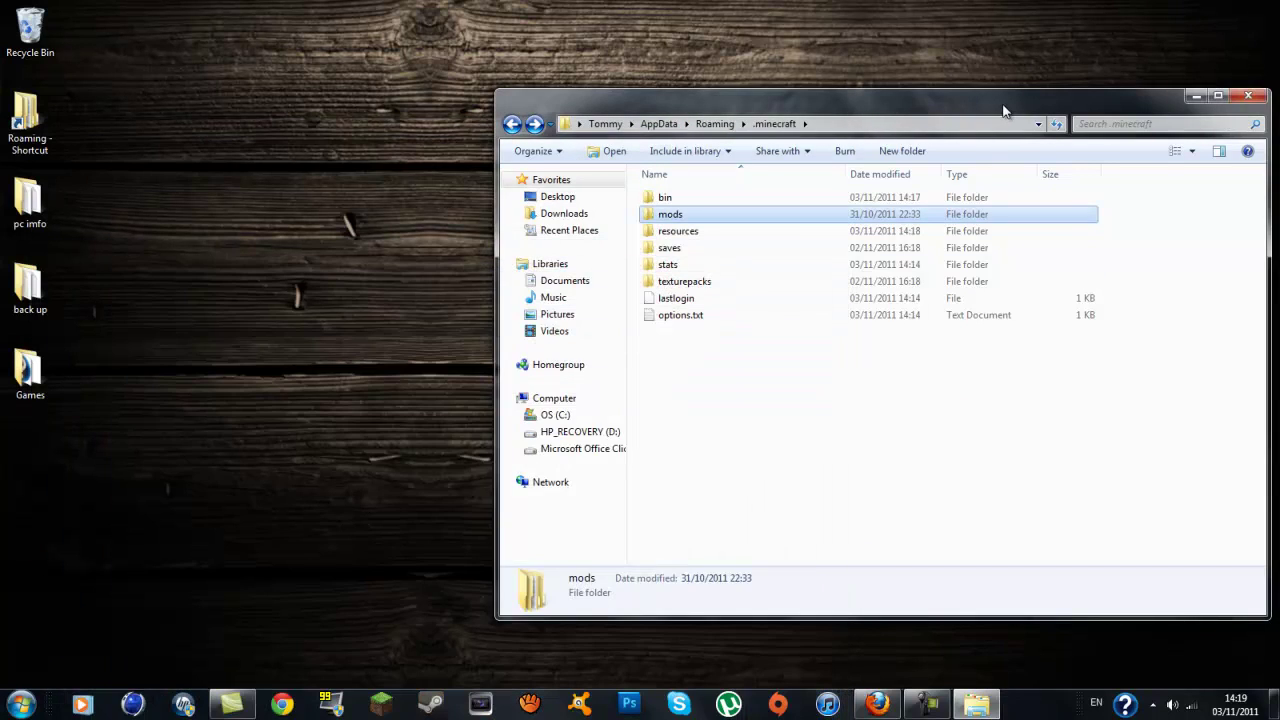
{"action": "left_click_drag", "start_coordinate": [1006, 100], "coordinate": [871, 94]}
{"action": "left_click", "coordinate": [1108, 83]}
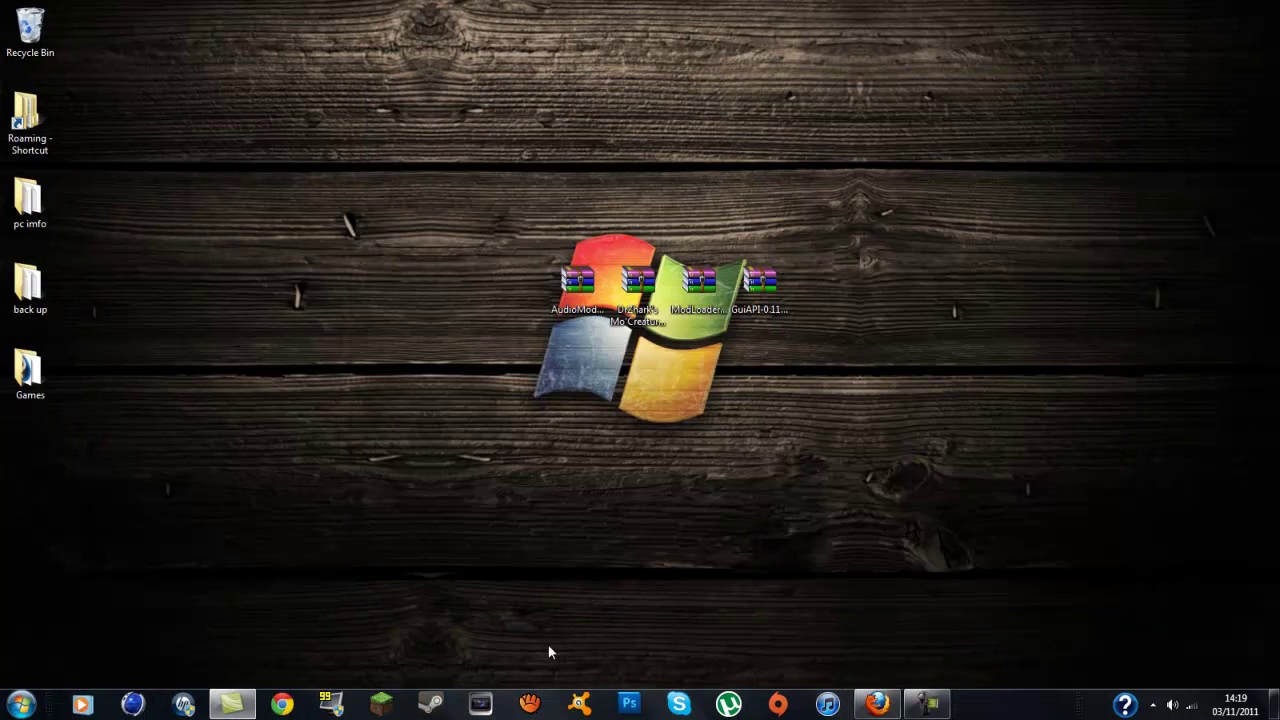
Step: Launch Minecraft, allow the unverified program to run, and log in with the remembered account, retrying as needed
{"action": "left_click", "coordinate": [388, 707]}
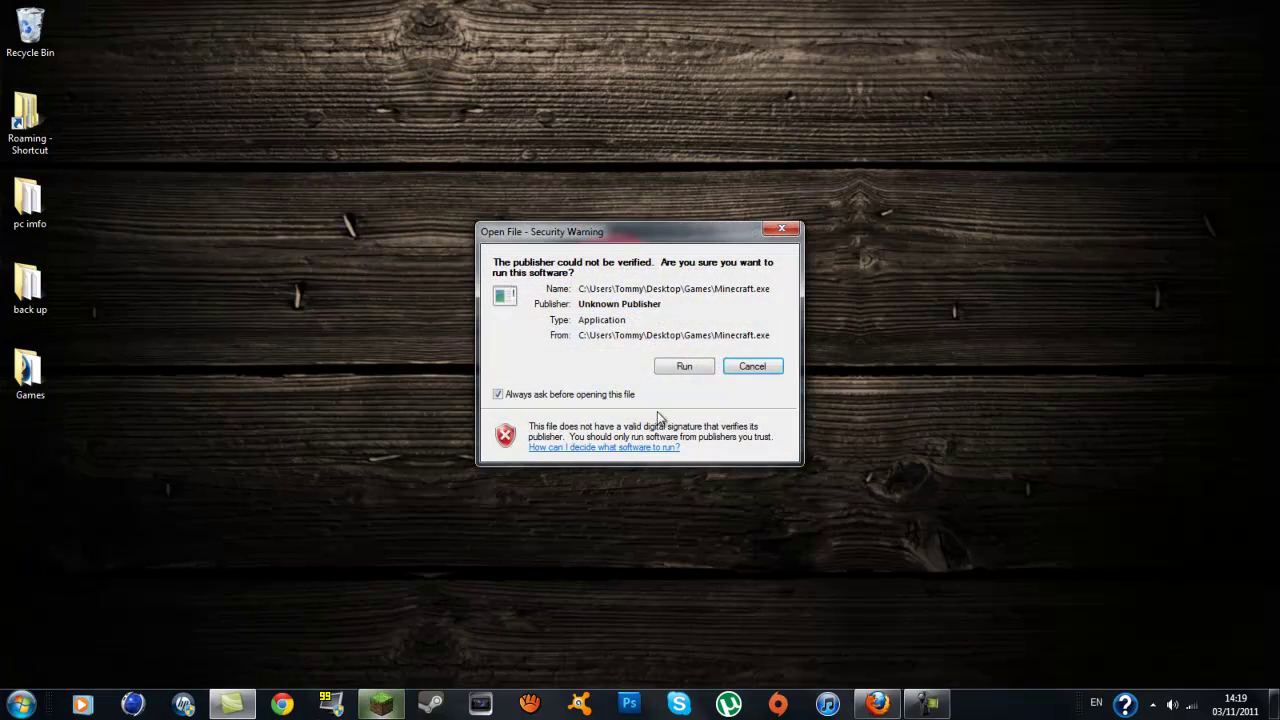
{"action": "left_click", "coordinate": [698, 369]}
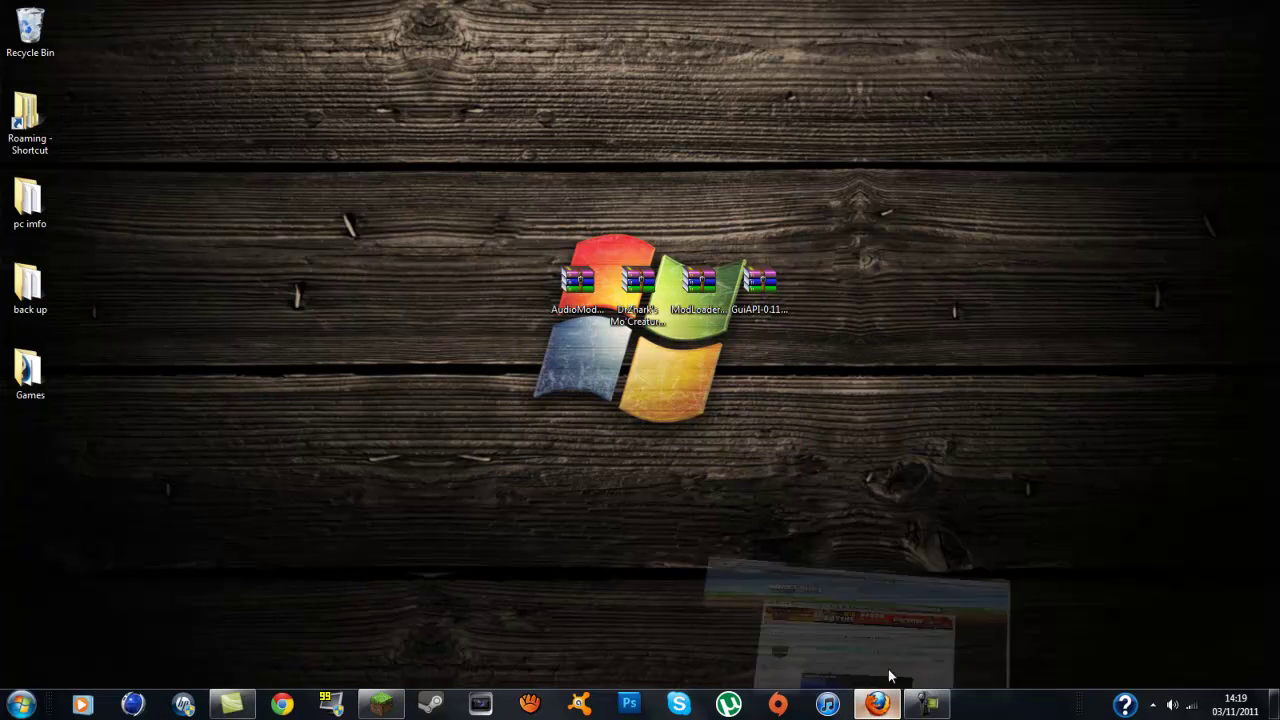
{"action": "left_click", "coordinate": [877, 704]}
{"action": "left_click", "coordinate": [1206, 7]}
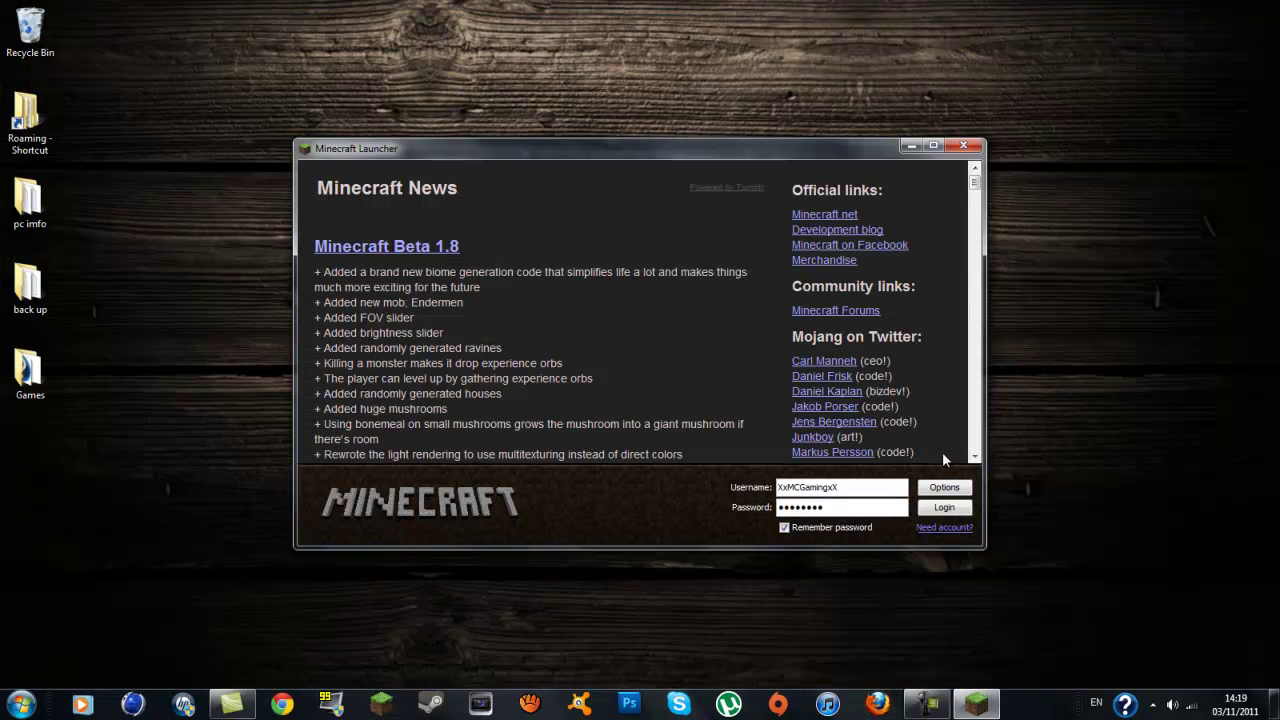
{"action": "left_click", "coordinate": [960, 505]}
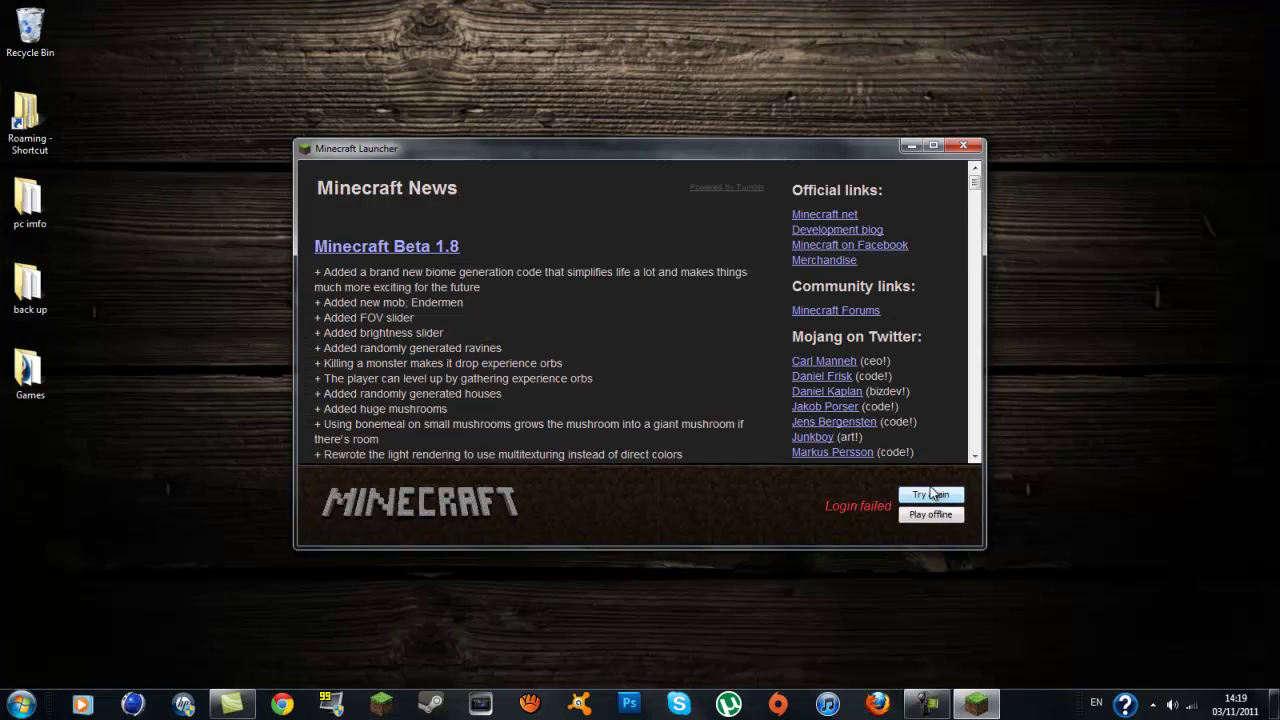
{"action": "left_click", "coordinate": [921, 497]}
{"action": "left_click", "coordinate": [946, 510]}
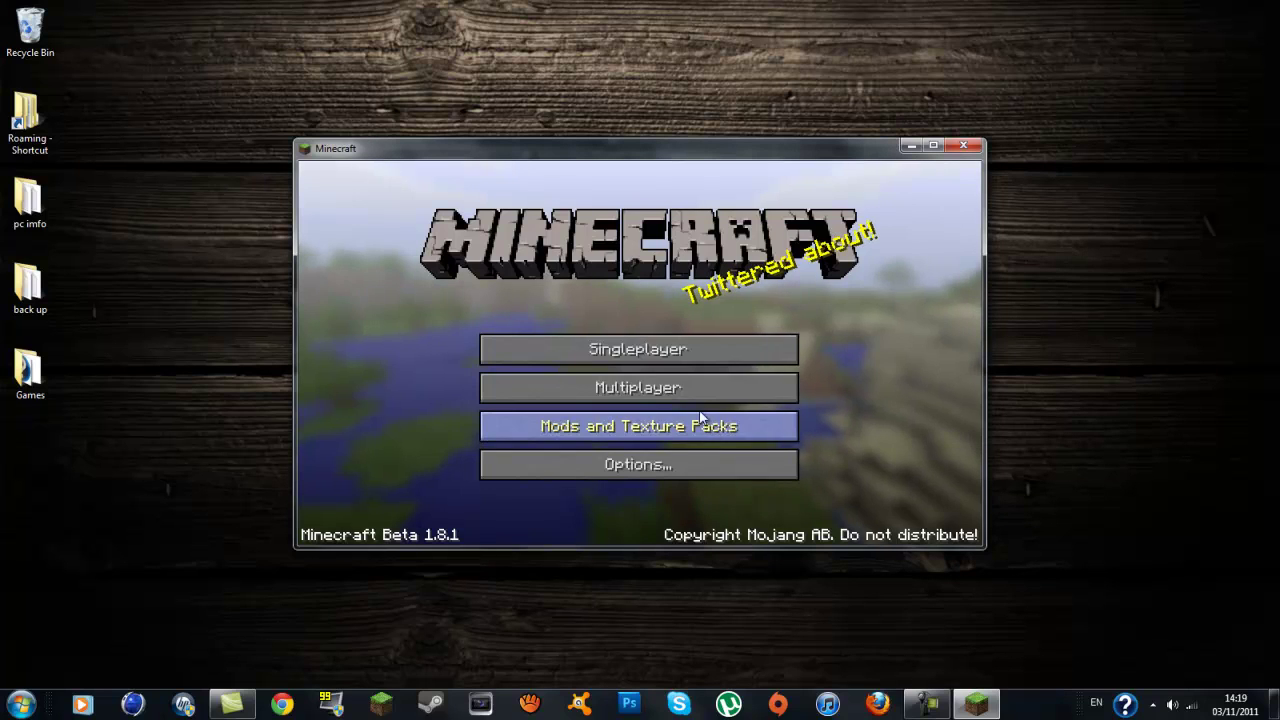
Step: Create a new singleplayer world named New World in Survival mode
{"action": "left_click", "coordinate": [684, 352]}
{"action": "left_click", "coordinate": [730, 477]}
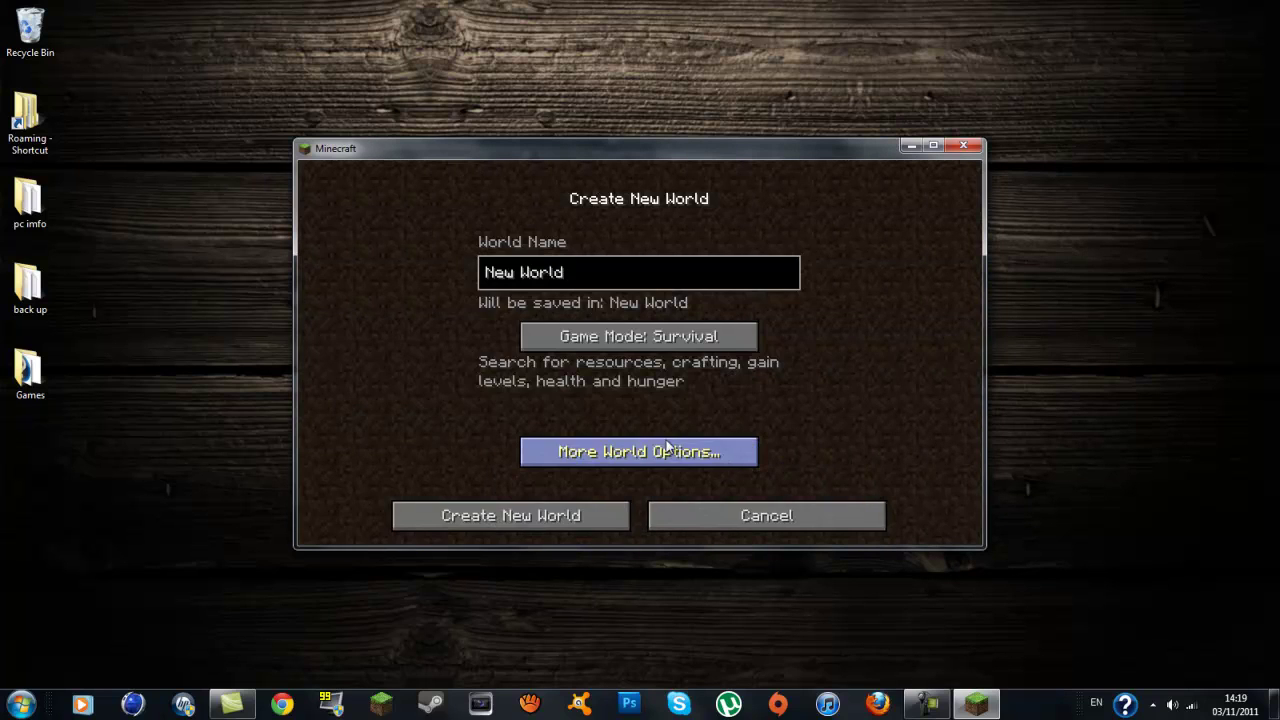
{"action": "left_click", "coordinate": [594, 518]}
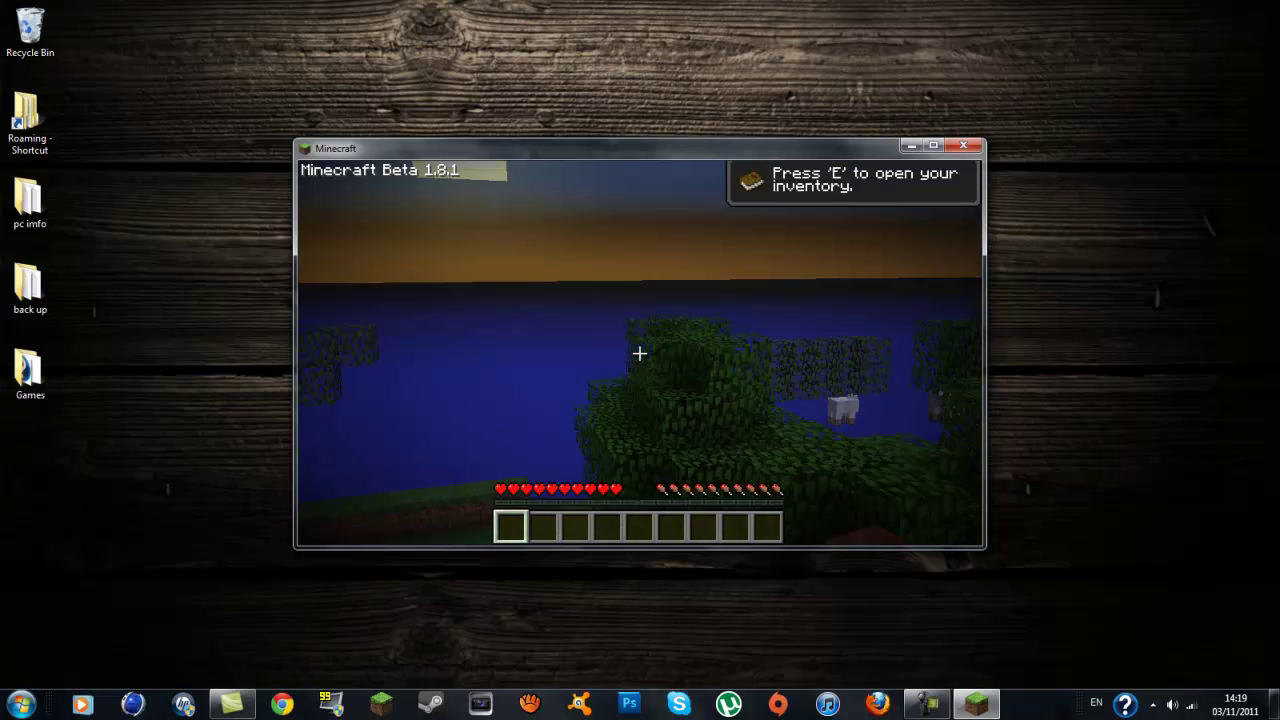
Step: Set the video graphics to Fast and the render distance to Short, and return to the game
{"action": "key", "text": "Escape"}
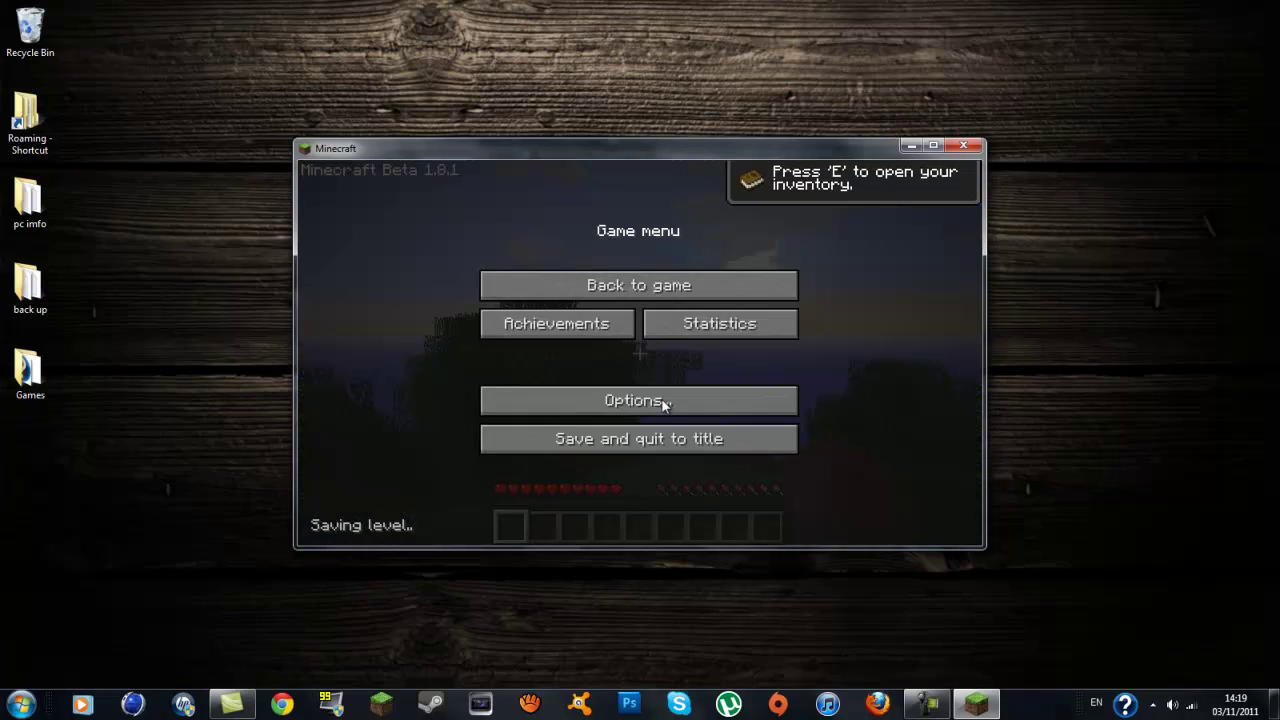
{"action": "left_click", "coordinate": [638, 400]}
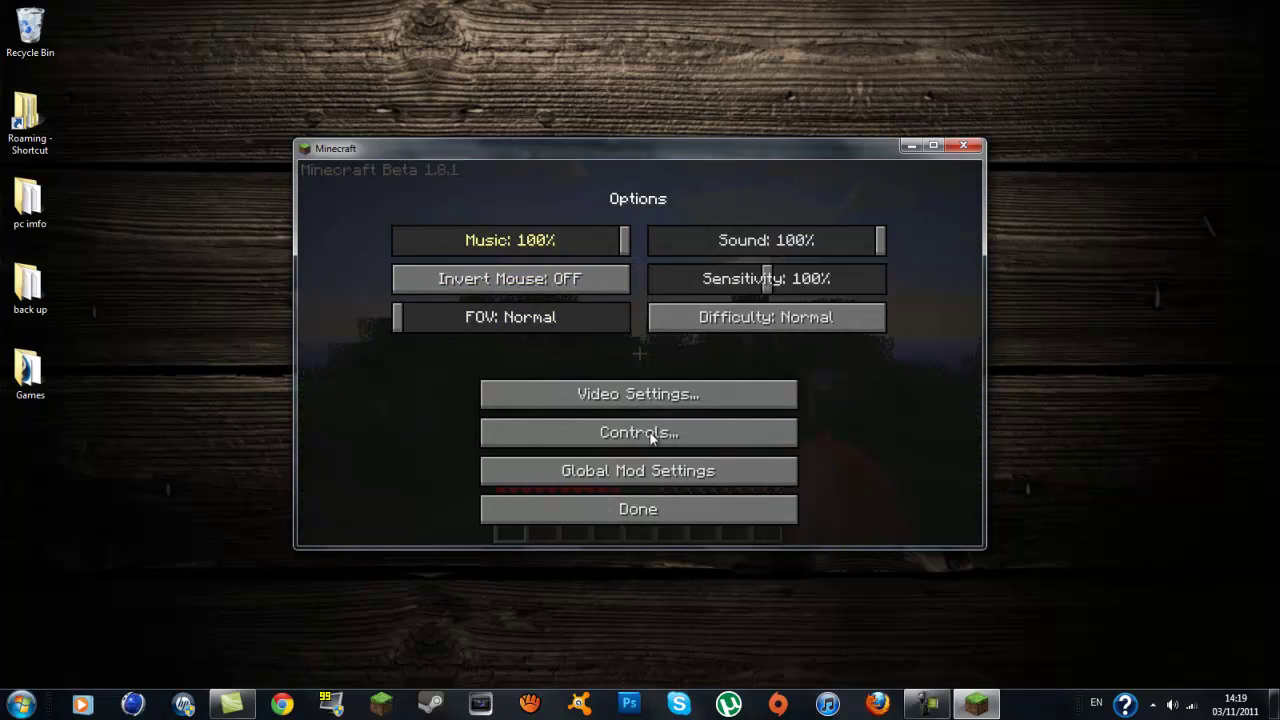
{"action": "left_click", "coordinate": [640, 392]}
{"action": "left_click", "coordinate": [521, 250]}
{"action": "left_click", "coordinate": [748, 245]}
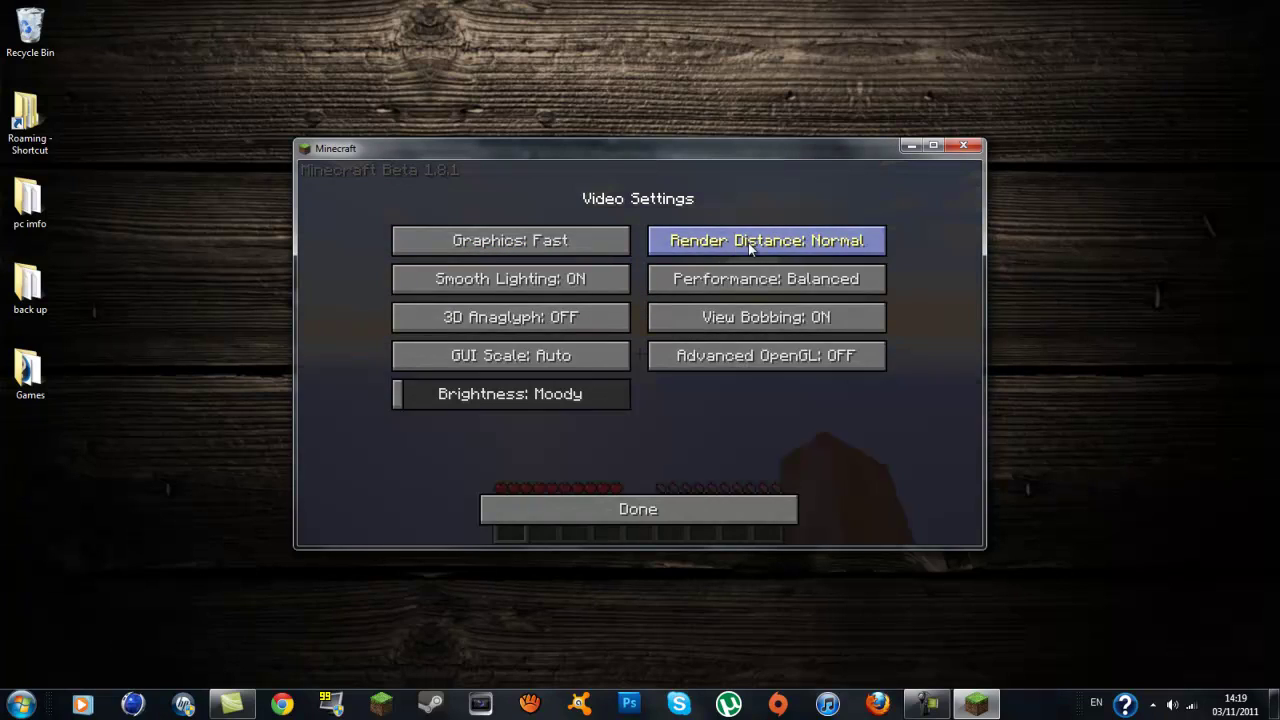
{"action": "left_click", "coordinate": [748, 247]}
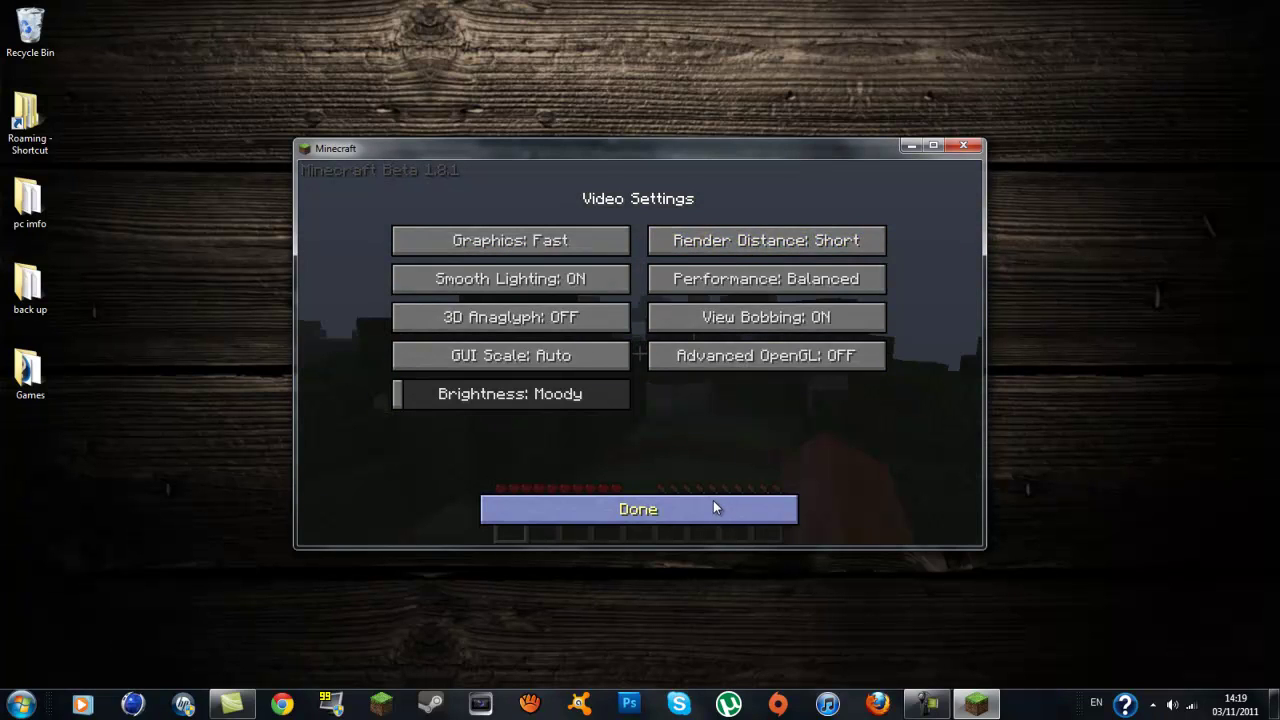
{"action": "left_click", "coordinate": [713, 509]}
{"action": "left_click", "coordinate": [712, 505]}
{"action": "left_click", "coordinate": [704, 288]}
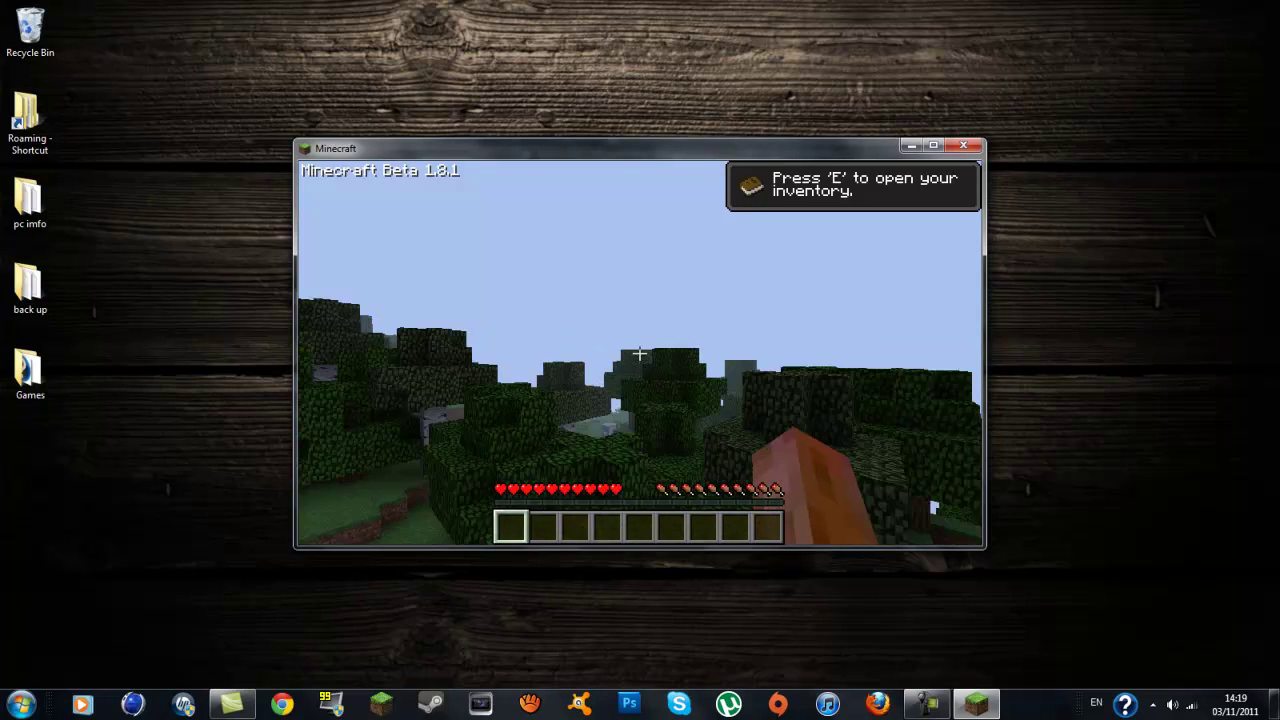
Step: Check the inventory and the DrZhark's Mo'Creatures entry in the global mod settings, and return to the game
{"action": "key", "text": "e"}
{"action": "key", "text": "e"}
{"action": "key", "text": "Escape"}
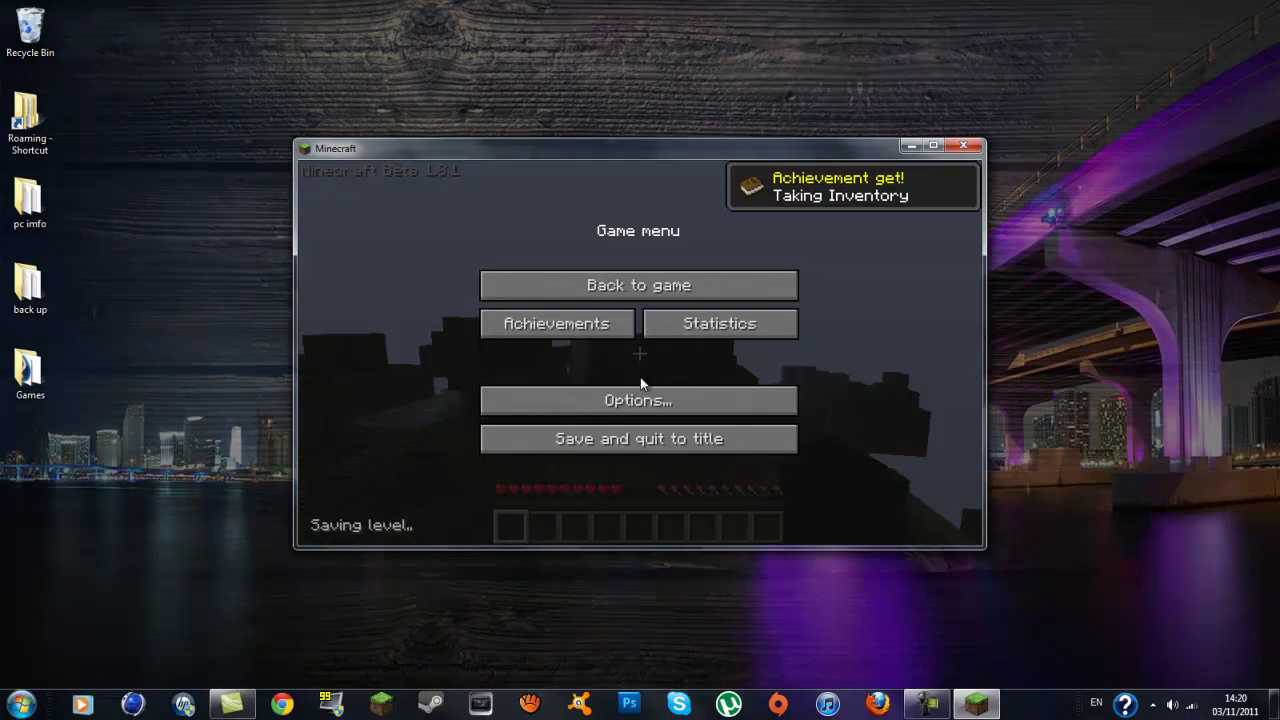
{"action": "left_click", "coordinate": [641, 400]}
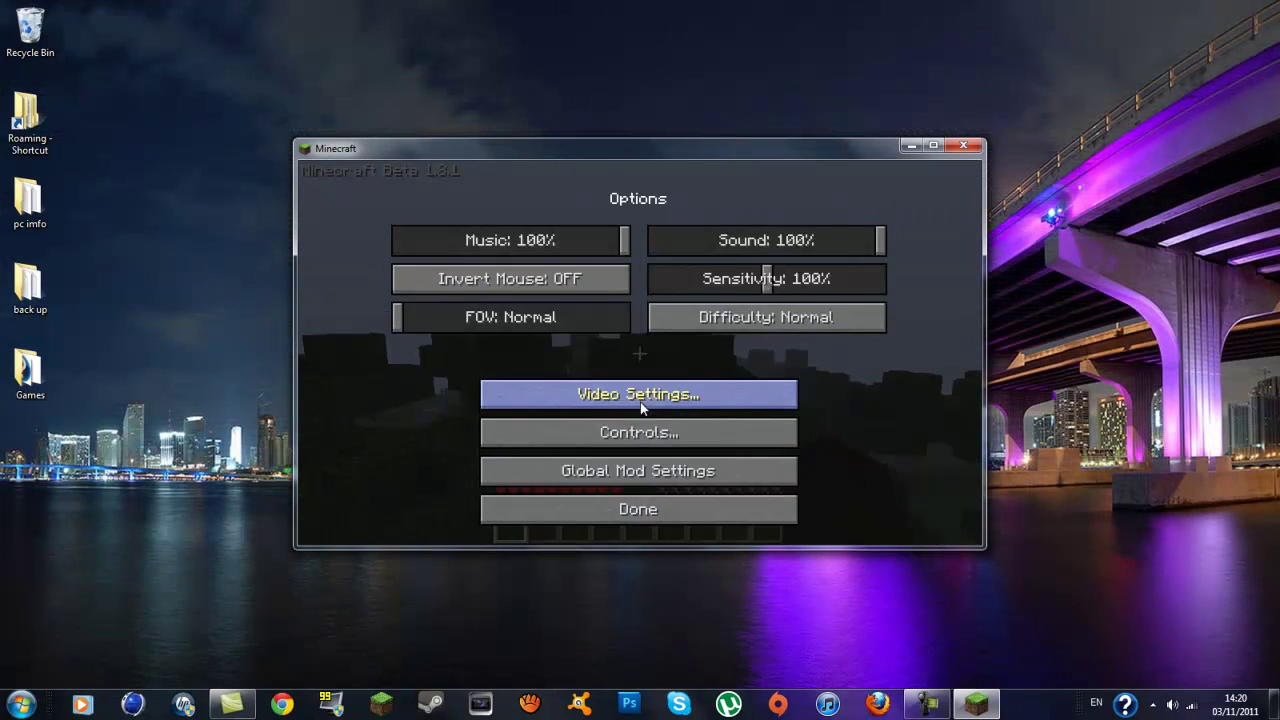
{"action": "left_click", "coordinate": [648, 480]}
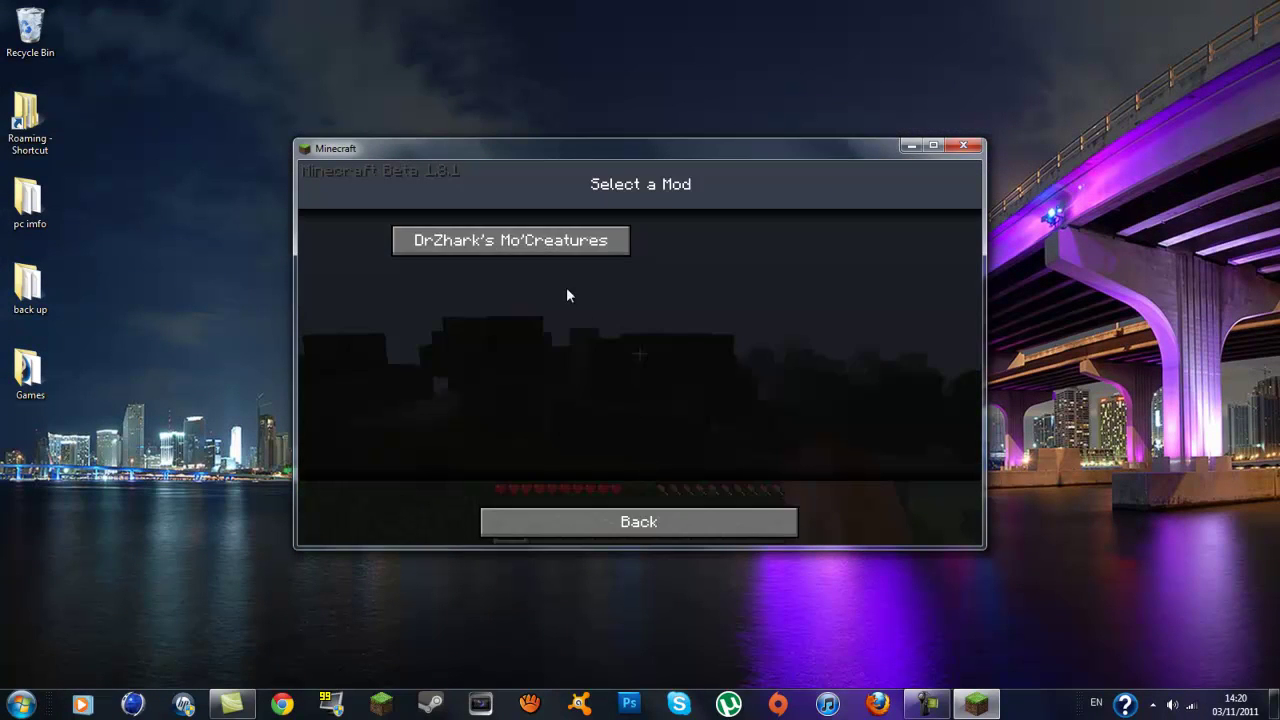
{"action": "left_click", "coordinate": [520, 243]}
{"action": "left_click", "coordinate": [680, 525]}
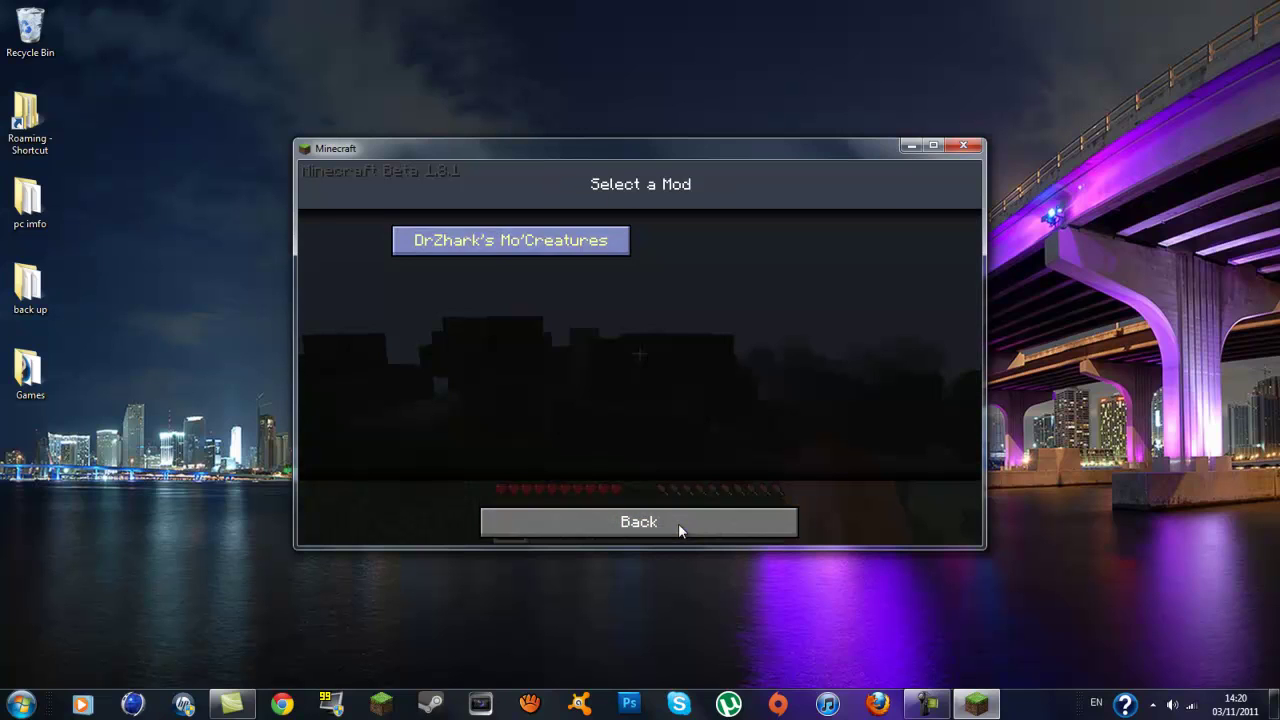
{"action": "left_click", "coordinate": [680, 525]}
{"action": "left_click", "coordinate": [608, 287]}
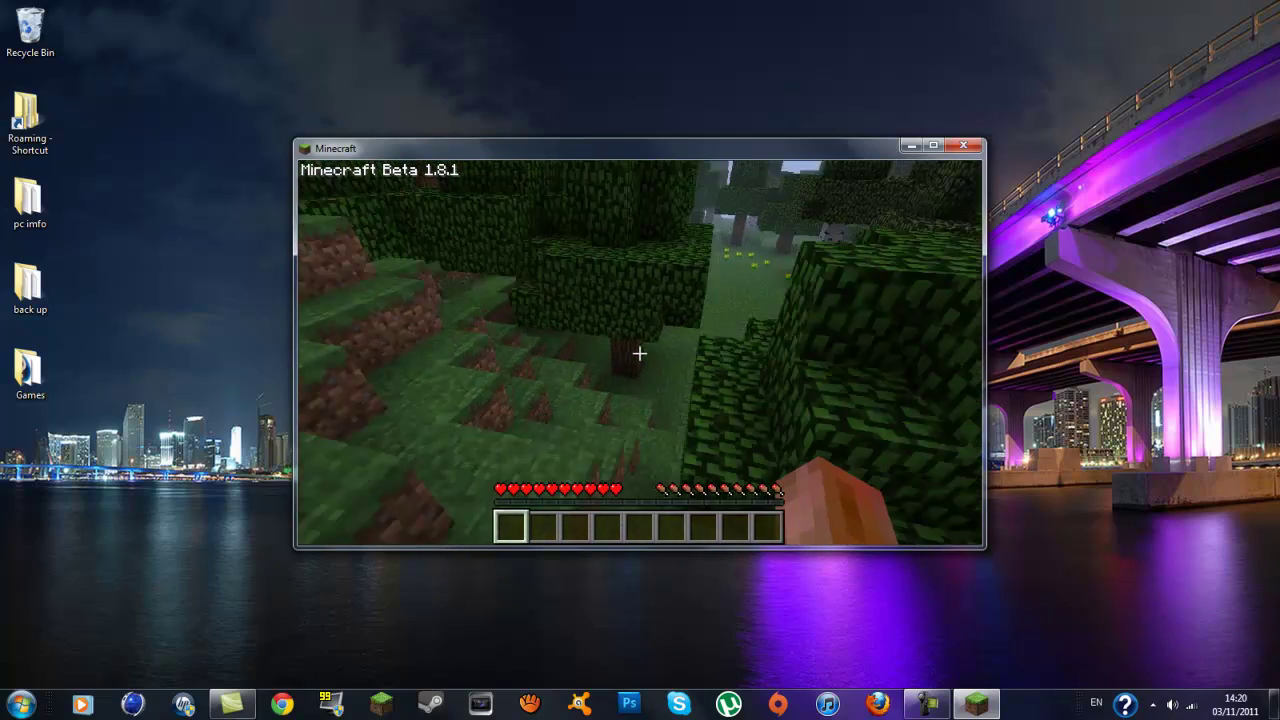
{"action": "key", "text": "Escape"}
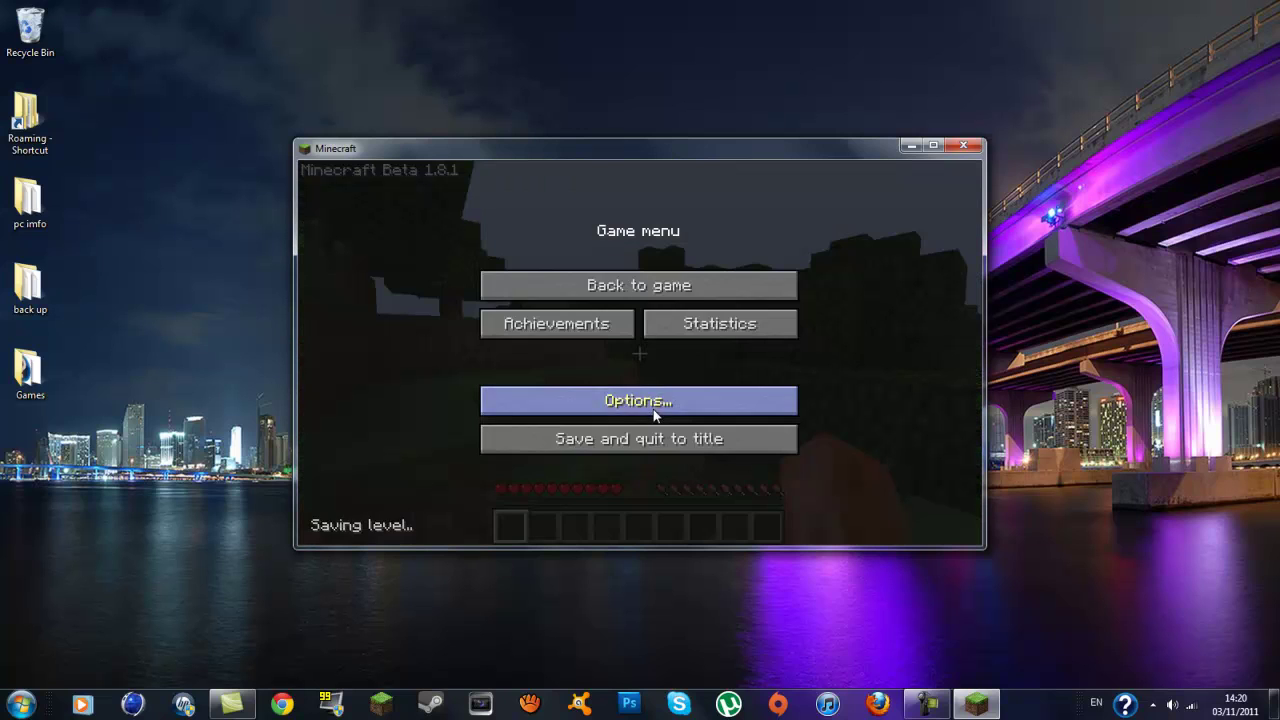
{"action": "left_click", "coordinate": [653, 405]}
{"action": "left_click", "coordinate": [710, 506]}
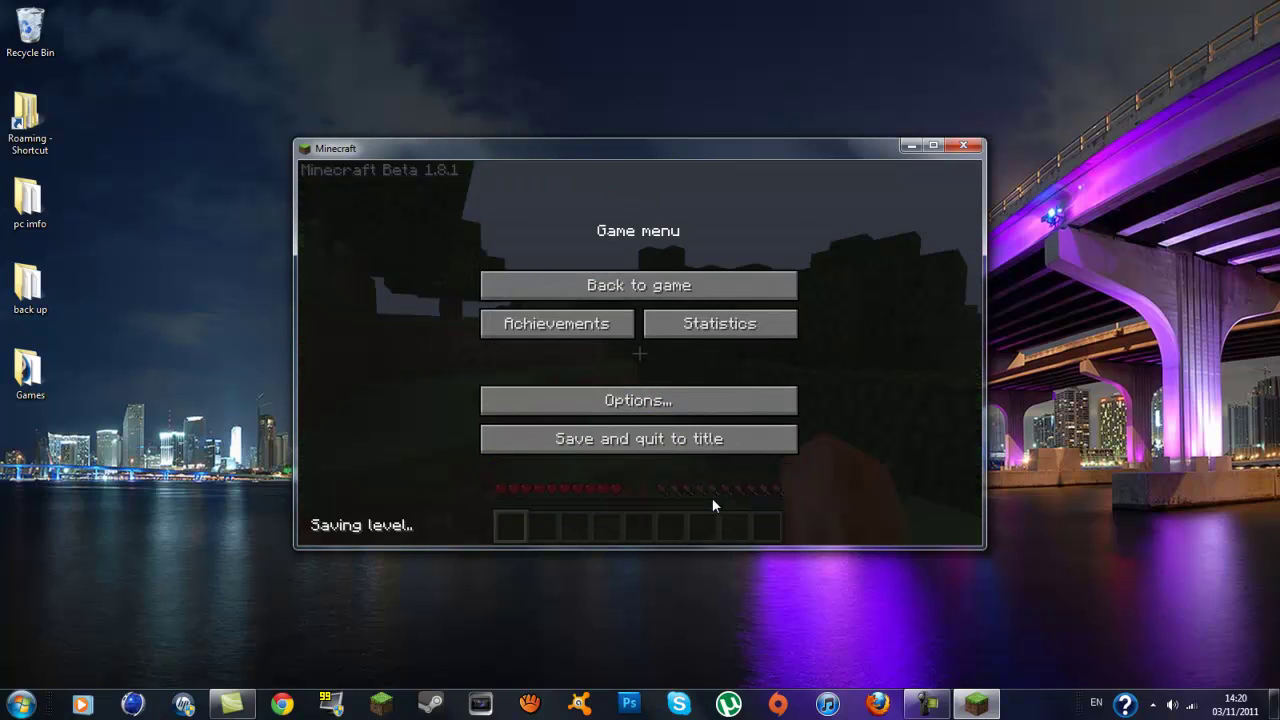
{"action": "left_click", "coordinate": [646, 295]}
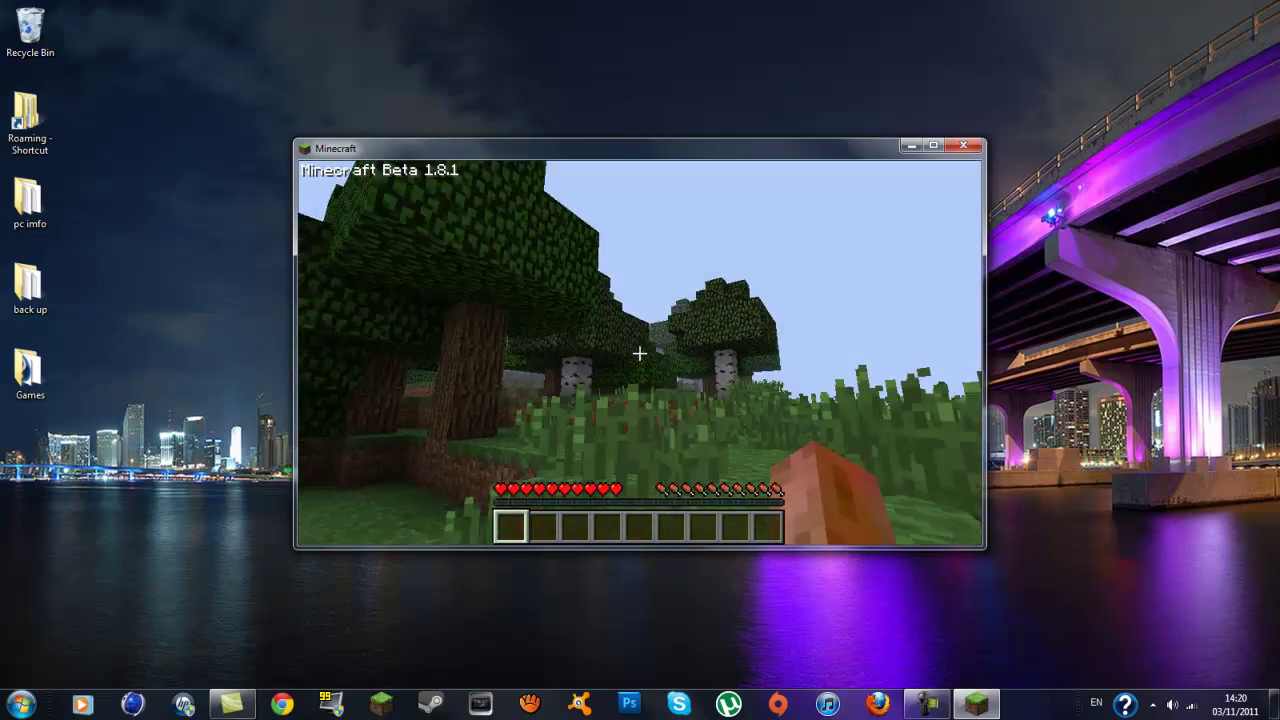
Step: Walk through the forest and along the shoreline to look for the mod's creatures
{"action": "key", "text": "w"}
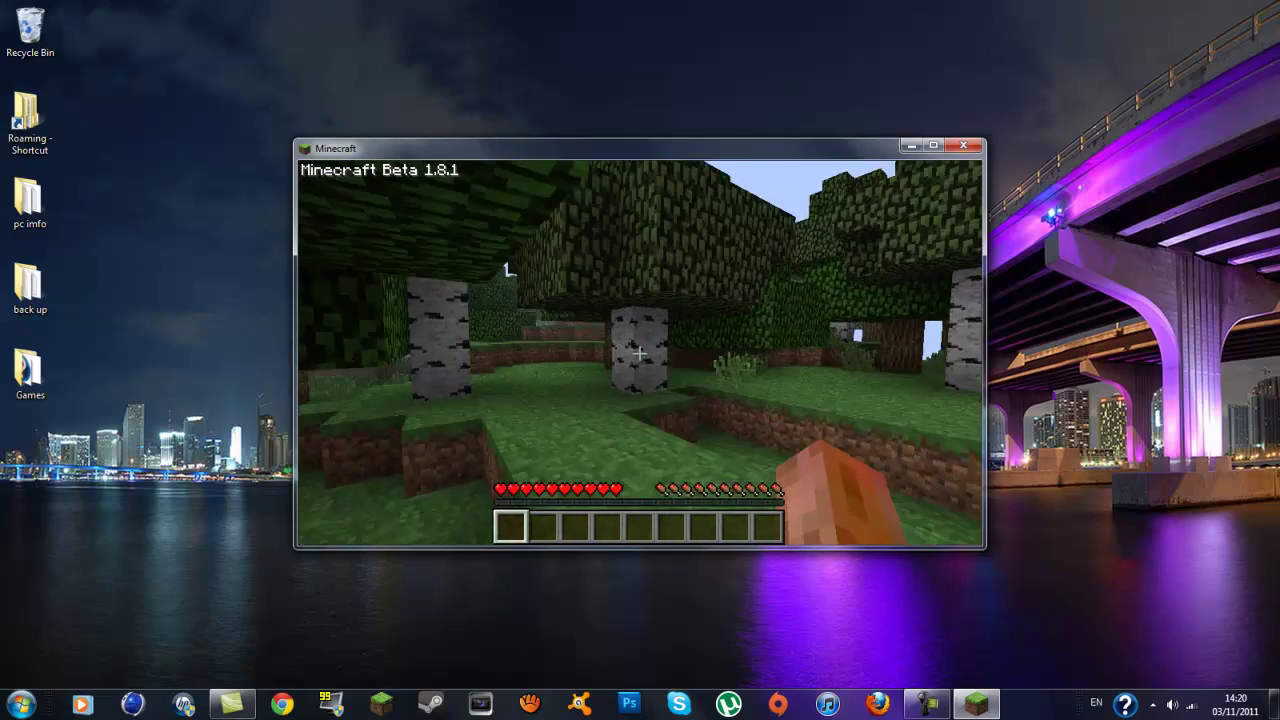
{"action": "key", "text": "d"}
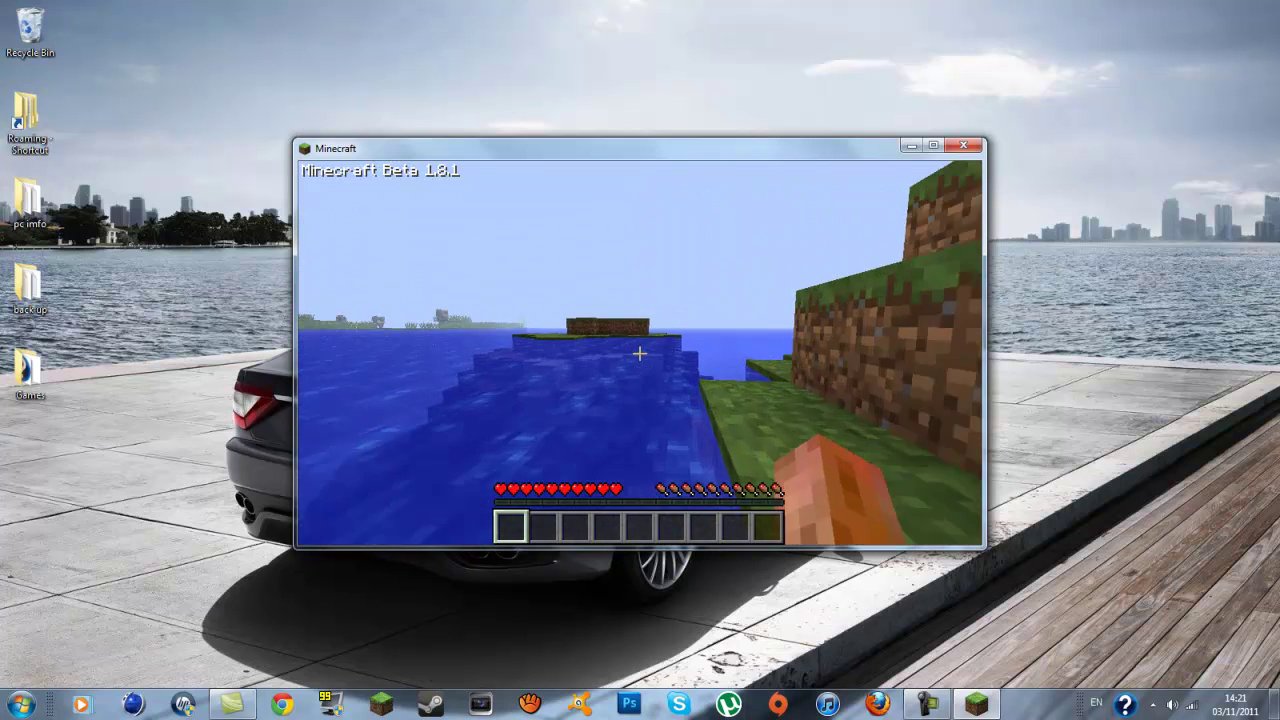
{"action": "key", "text": "w"}
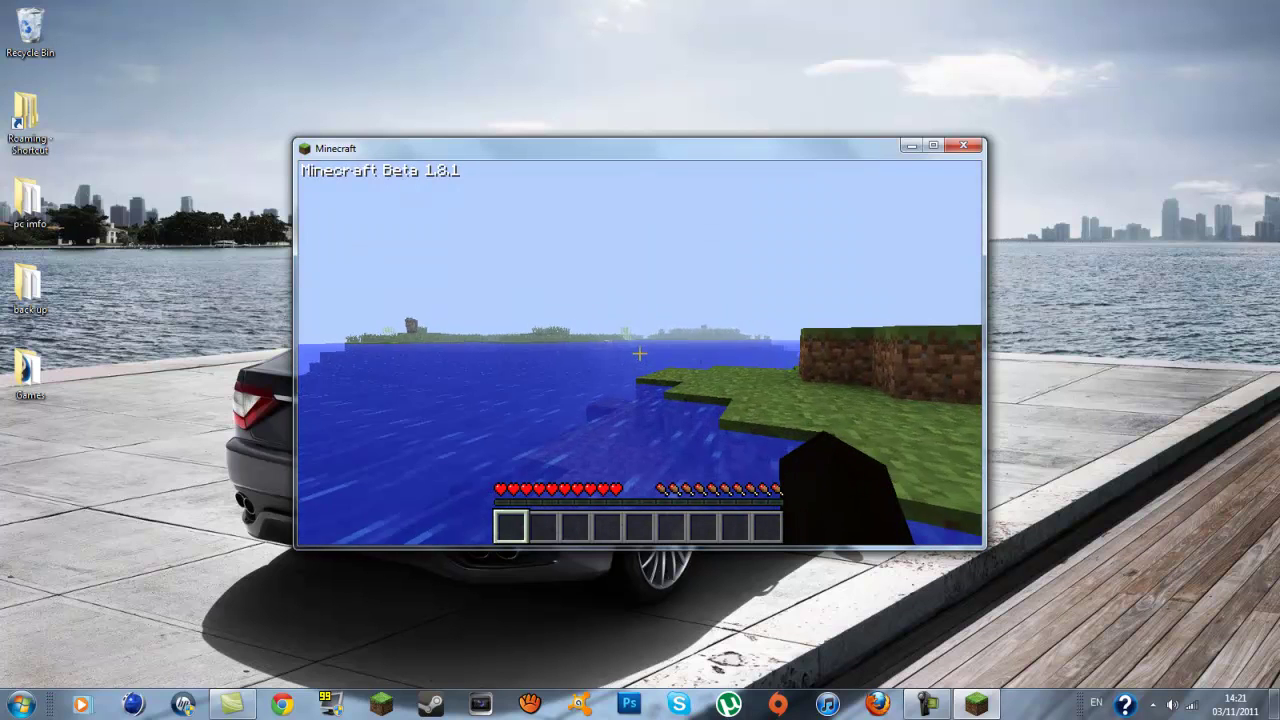
{"action": "key", "text": "w"}
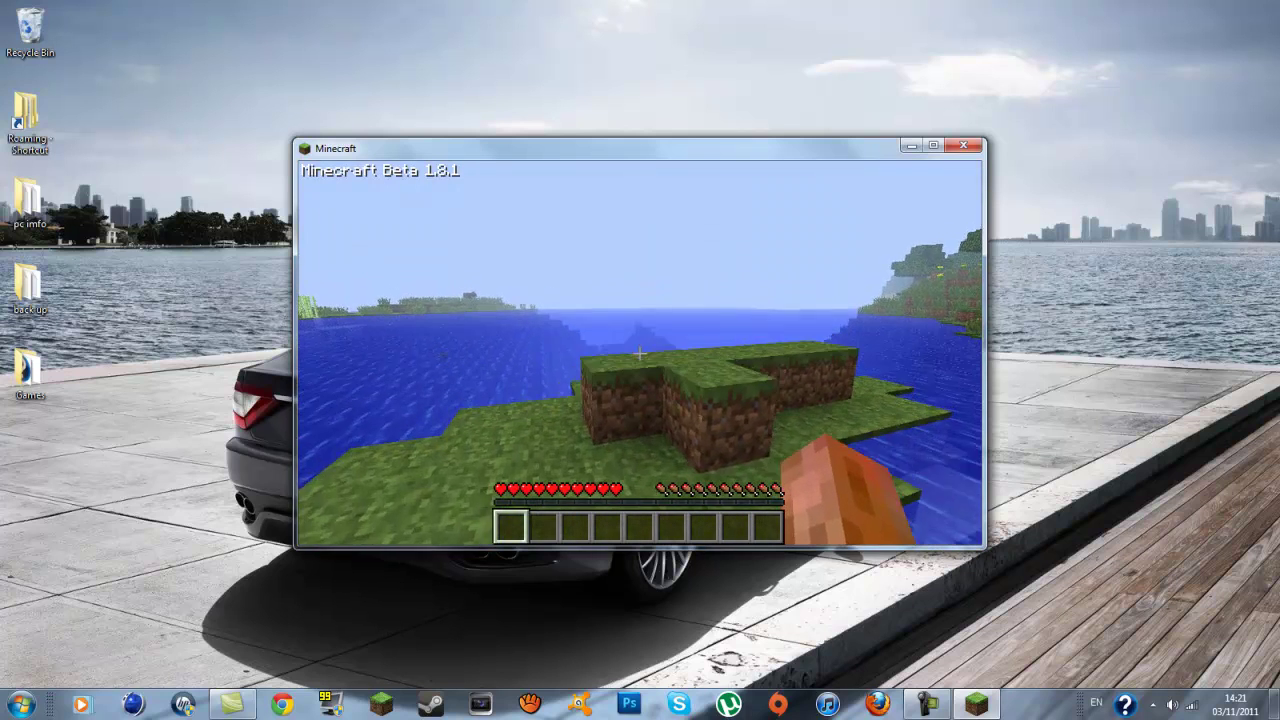
{"action": "key", "text": "w"}
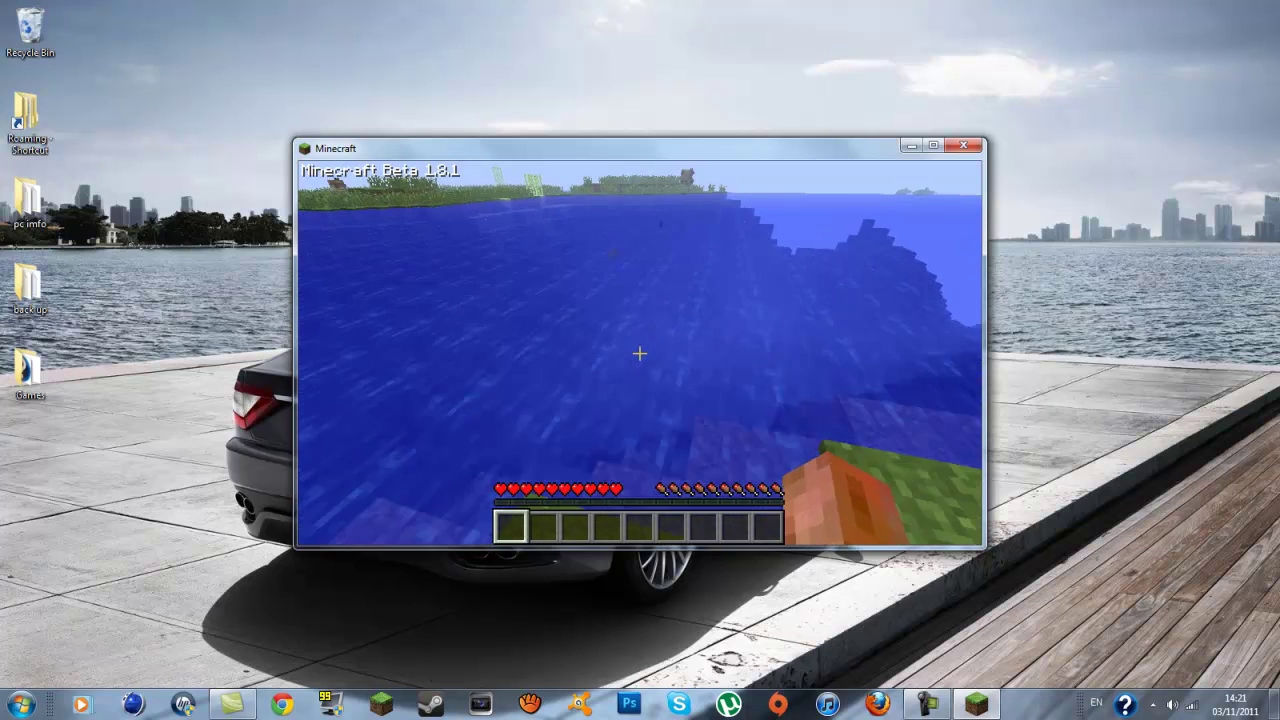
Step: Set the render distance to Far in the video settings and return to the game
{"action": "key", "text": "Escape"}
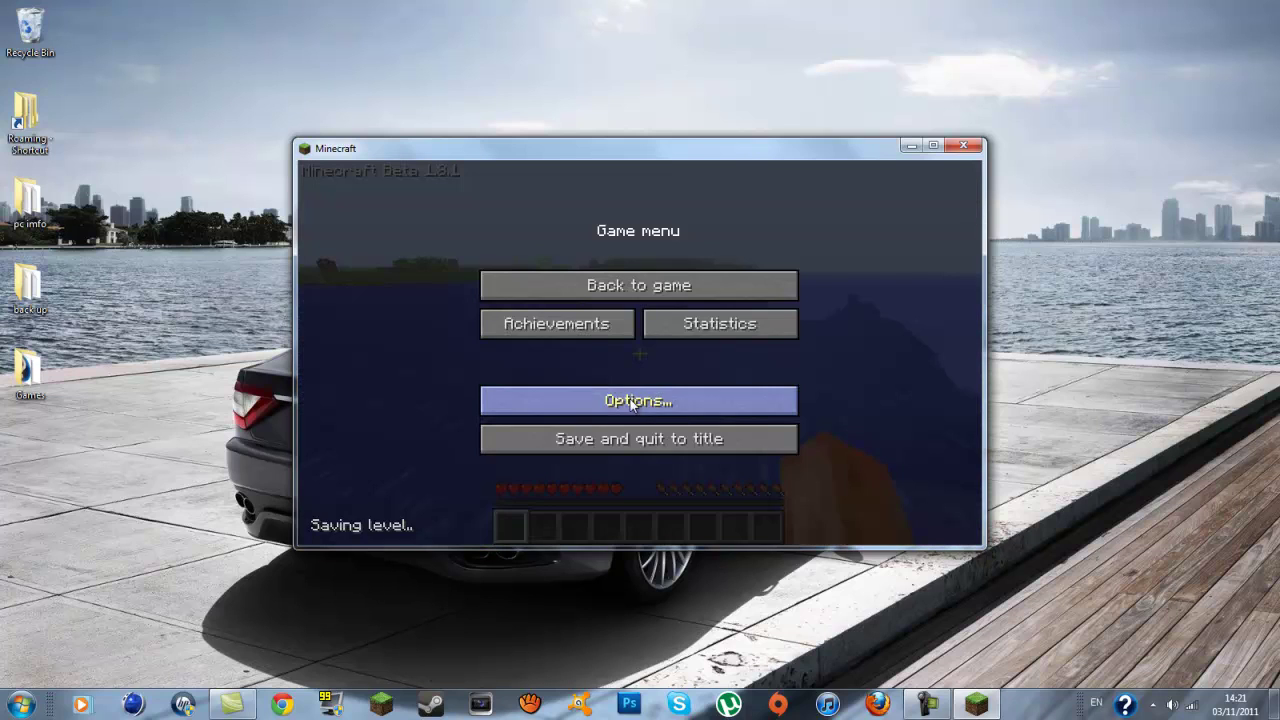
{"action": "left_click", "coordinate": [637, 398]}
{"action": "left_click_drag", "start_coordinate": [717, 253], "coordinate": [992, 269]}
{"action": "left_click", "coordinate": [623, 390]}
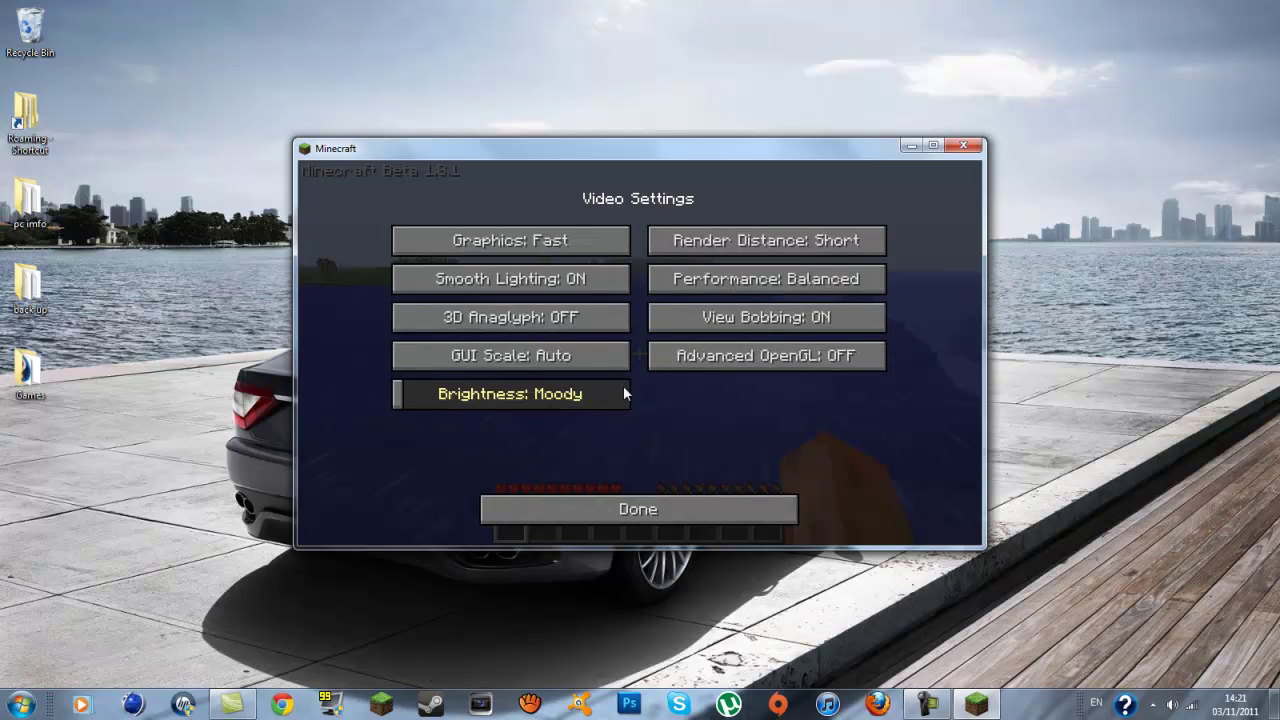
{"action": "left_click", "coordinate": [712, 248]}
{"action": "left_click", "coordinate": [714, 254]}
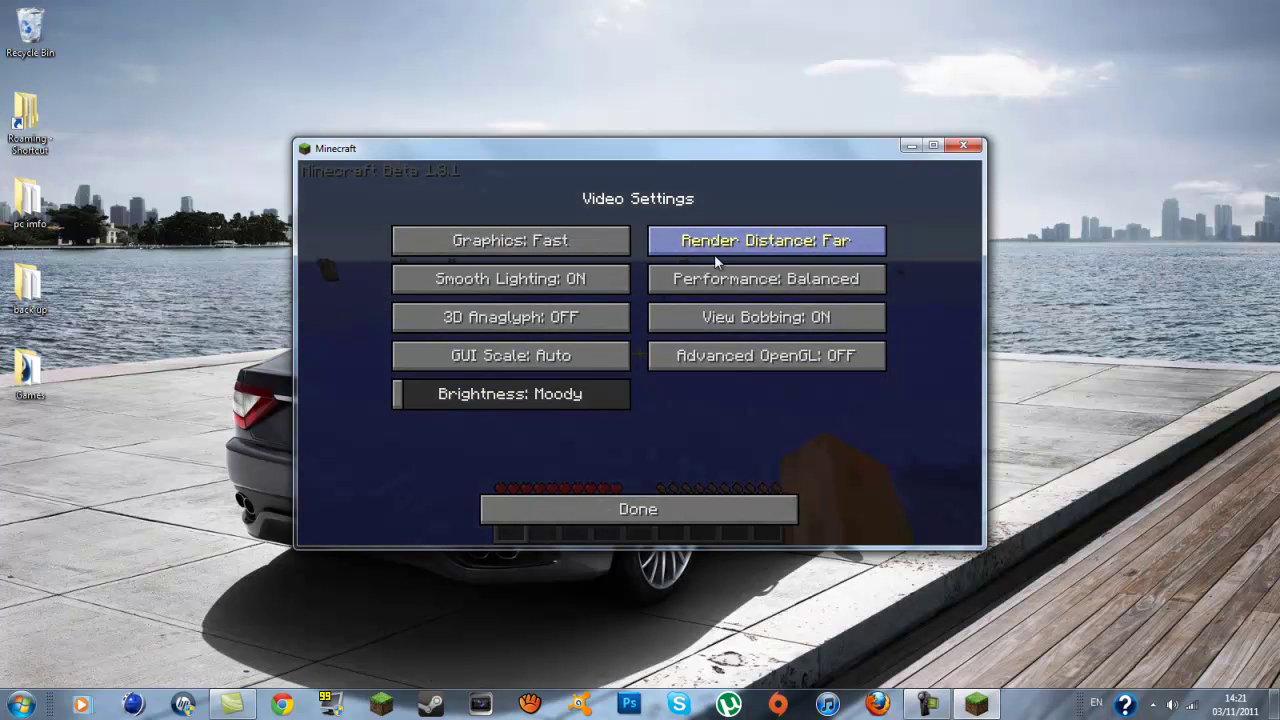
{"action": "left_click", "coordinate": [720, 504]}
{"action": "left_click", "coordinate": [716, 506]}
{"action": "left_click", "coordinate": [669, 283]}
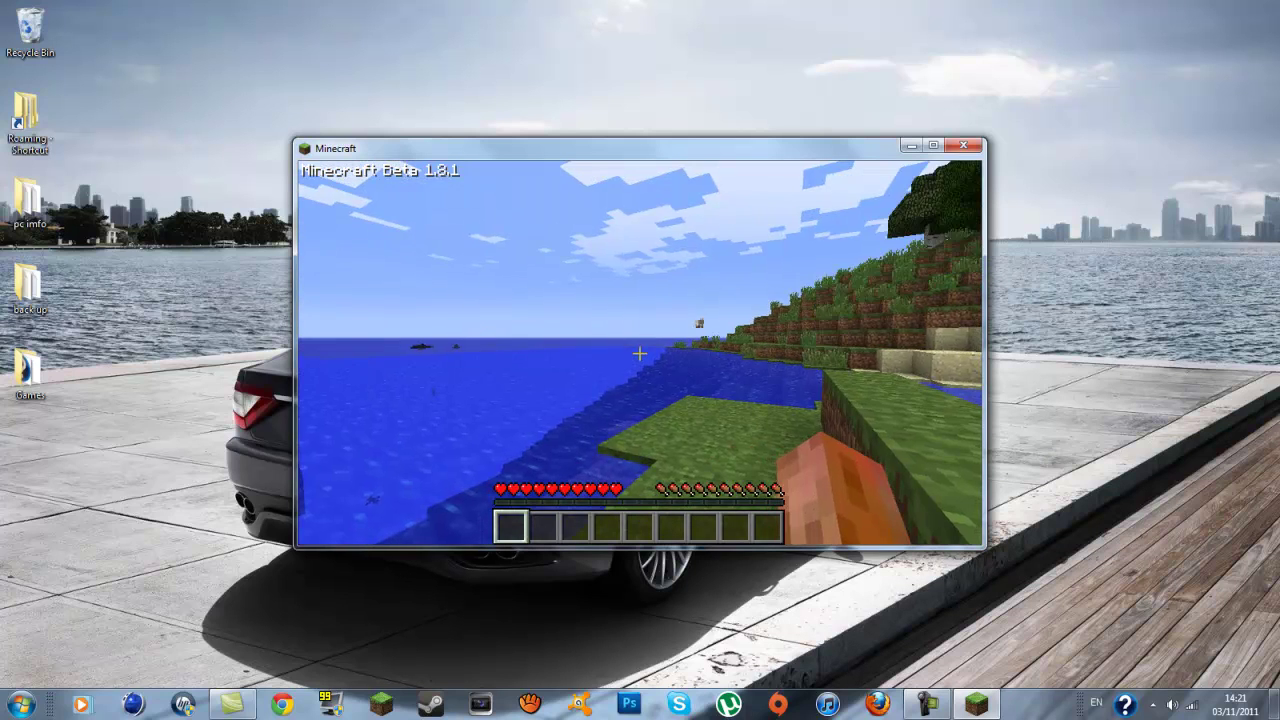